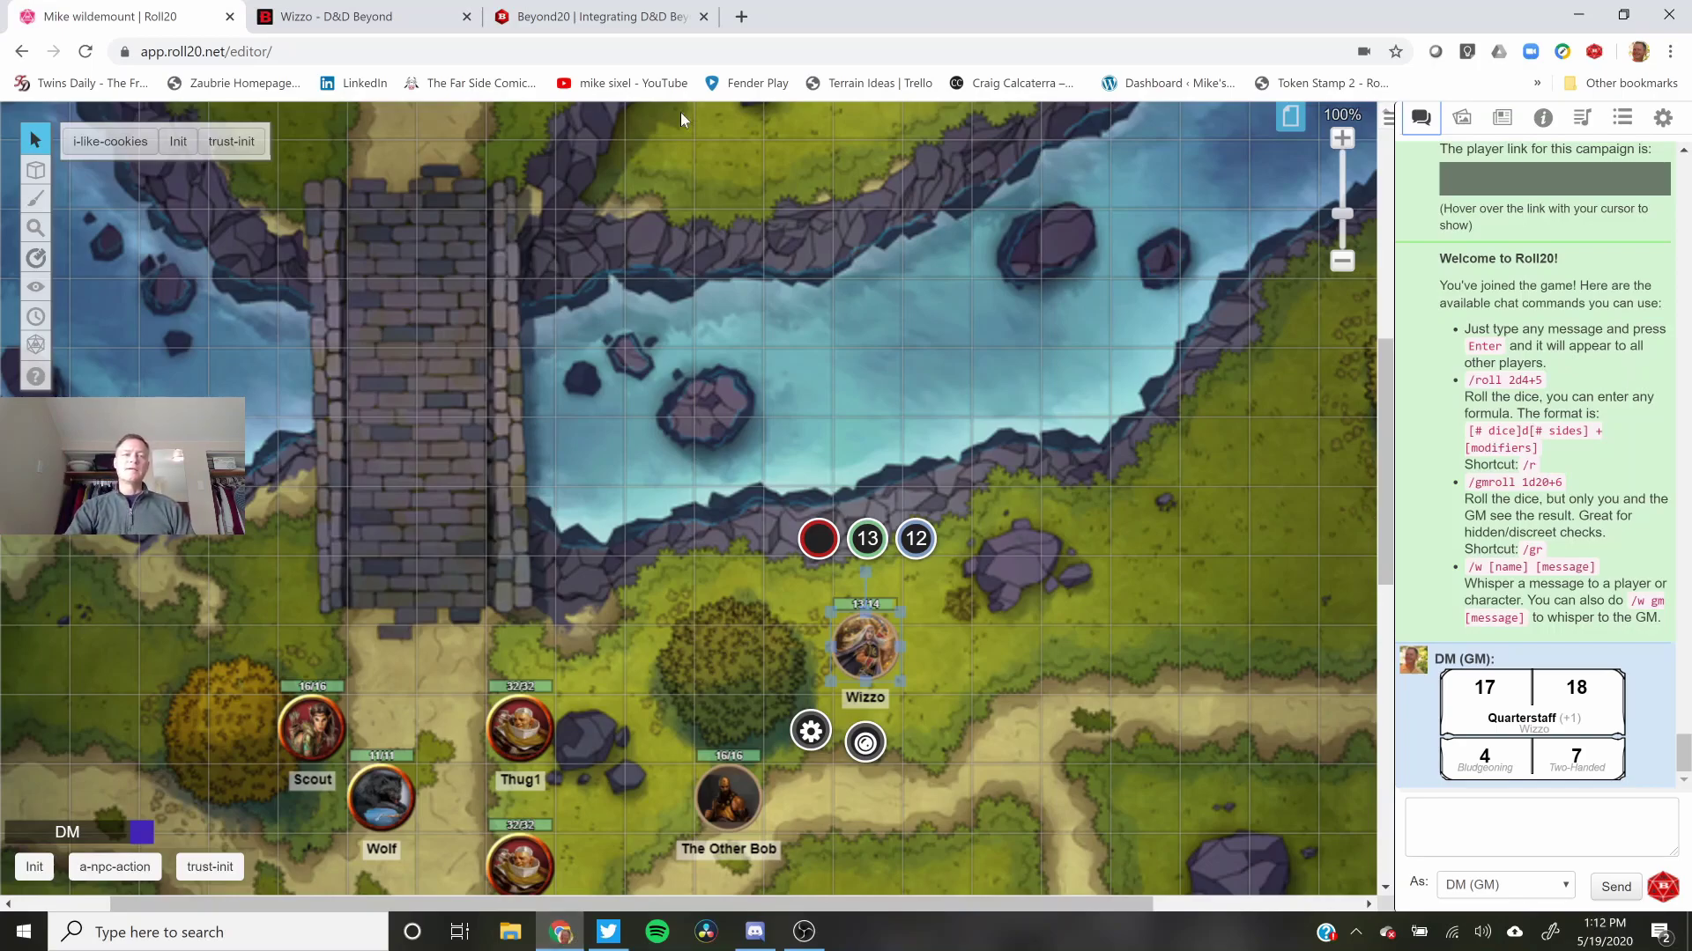
# Step: Open the Beyond20 website's install page, review the Chrome and Firefox installation options, and close the site
pyautogui.click(607, 15)
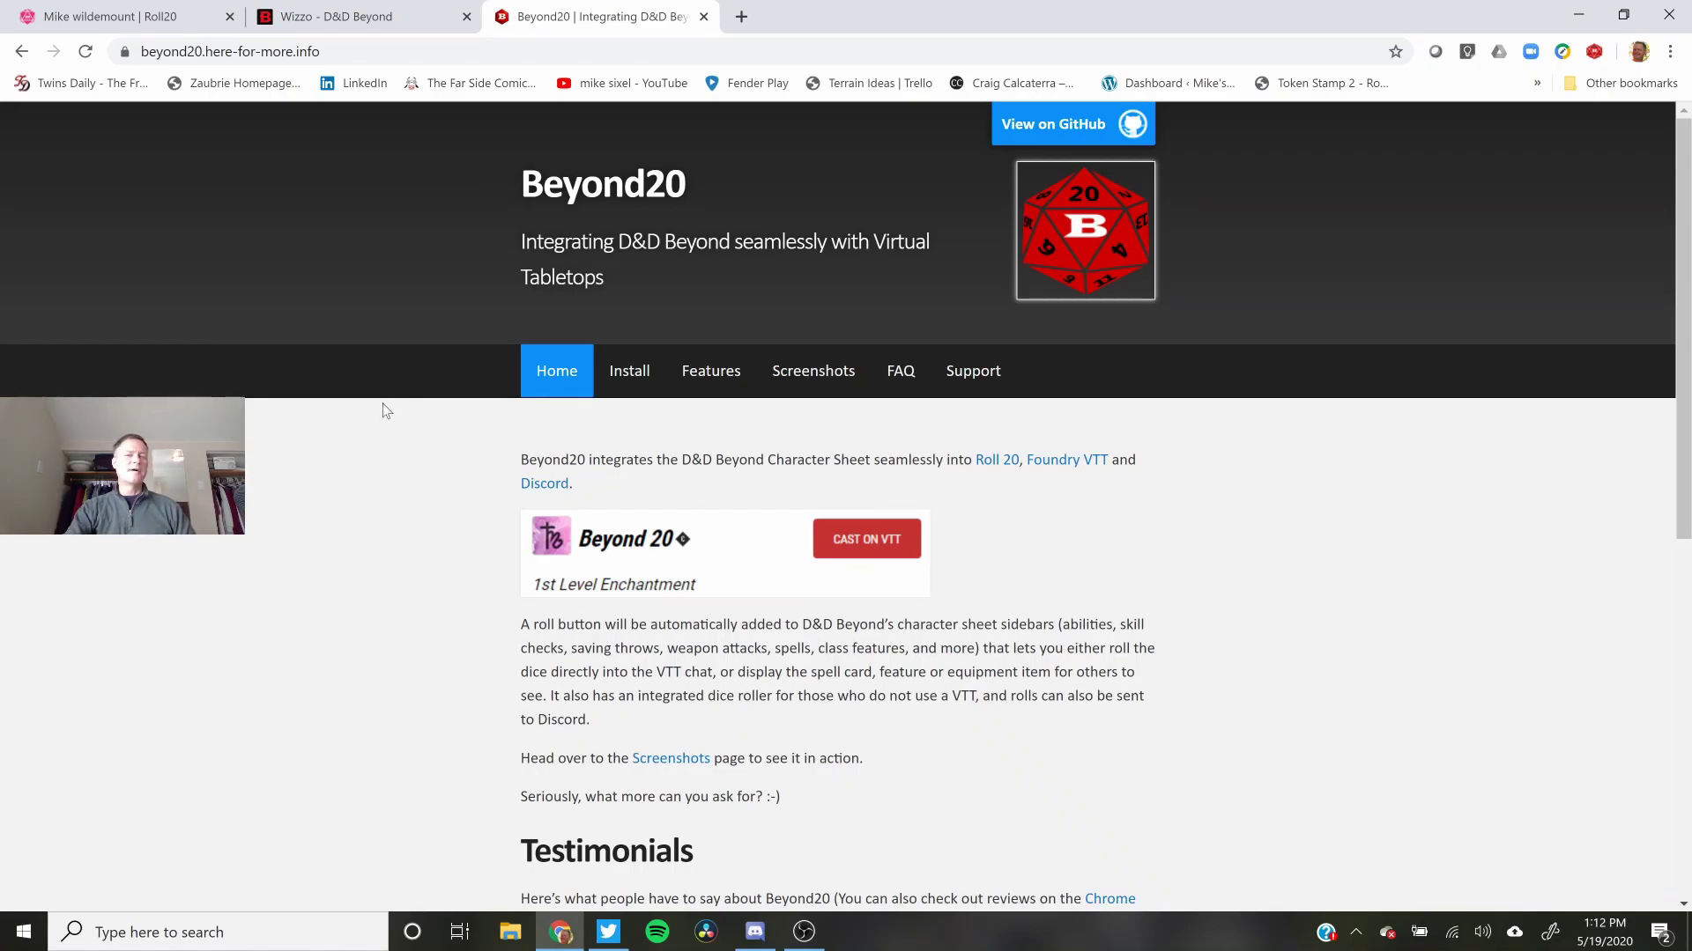
pyautogui.hotkey('ctrl', 'l')
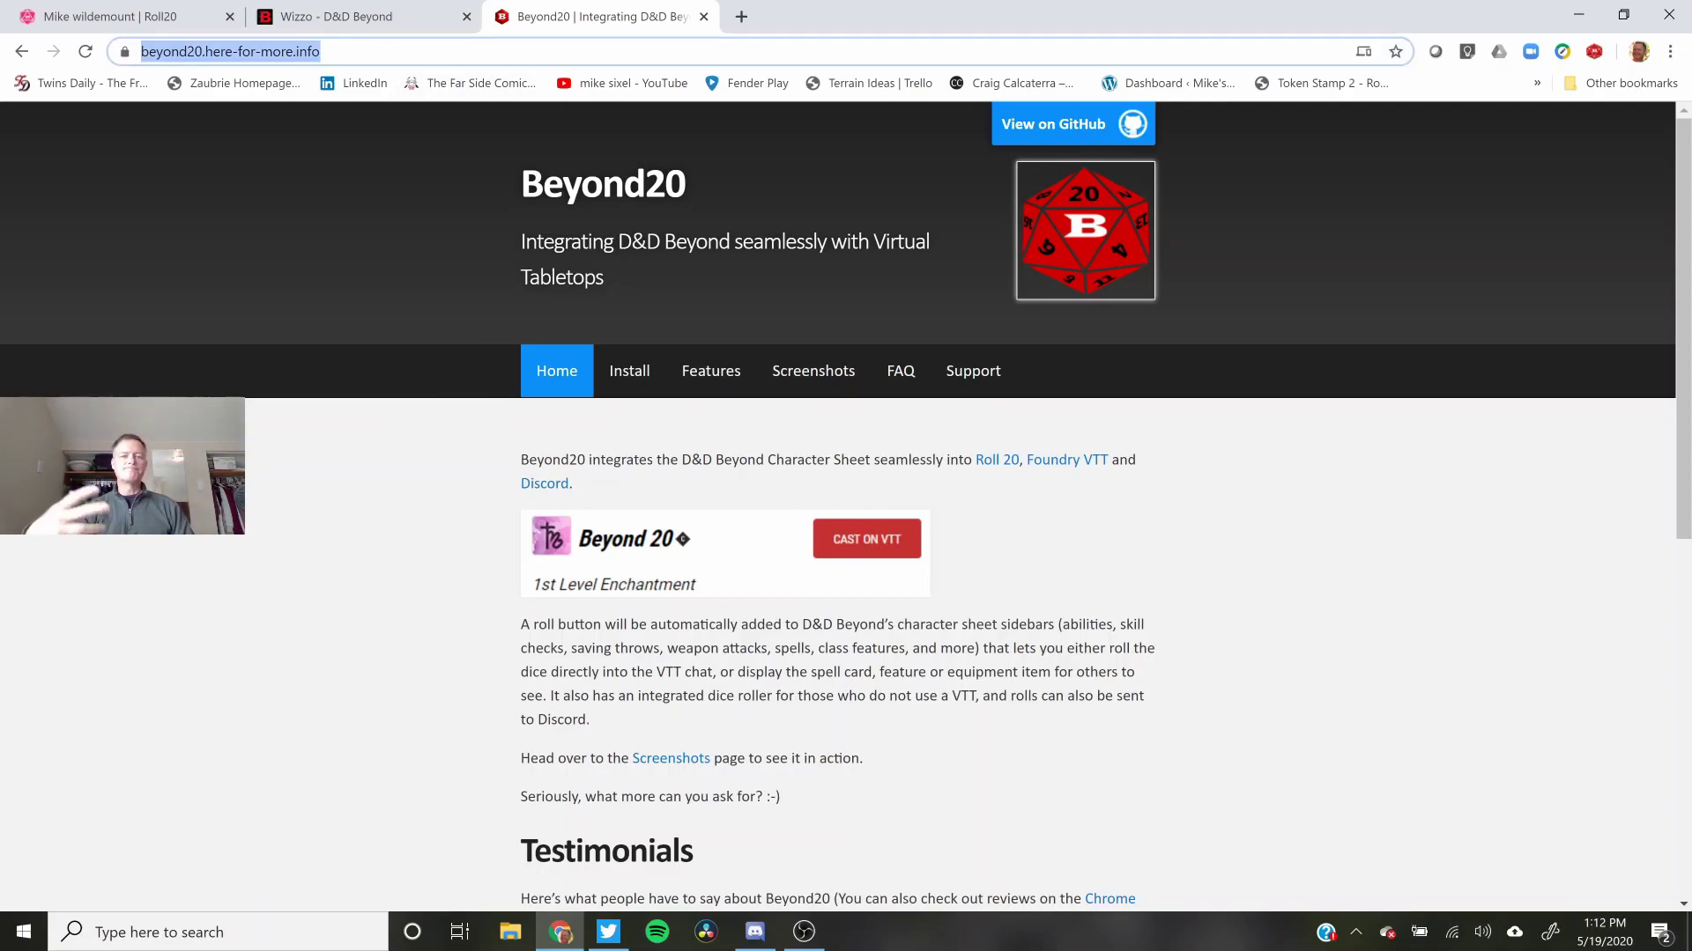
pyautogui.click(629, 371)
pyautogui.scroll(-2, 652, 333)
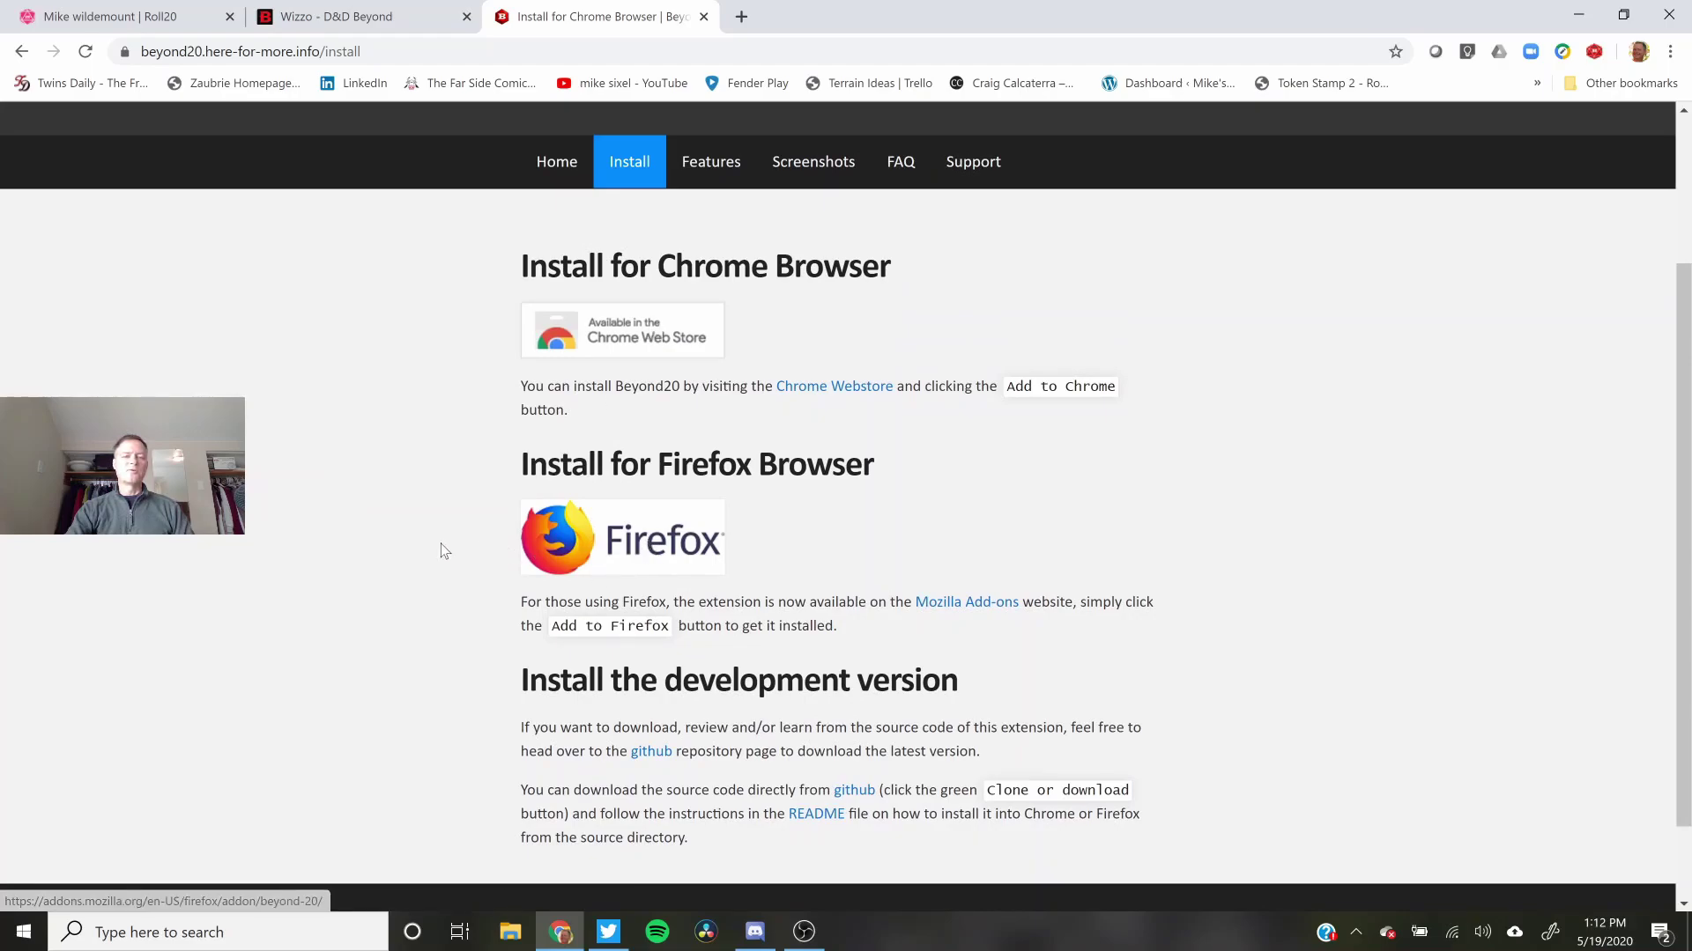
pyautogui.scroll(3, 437, 540)
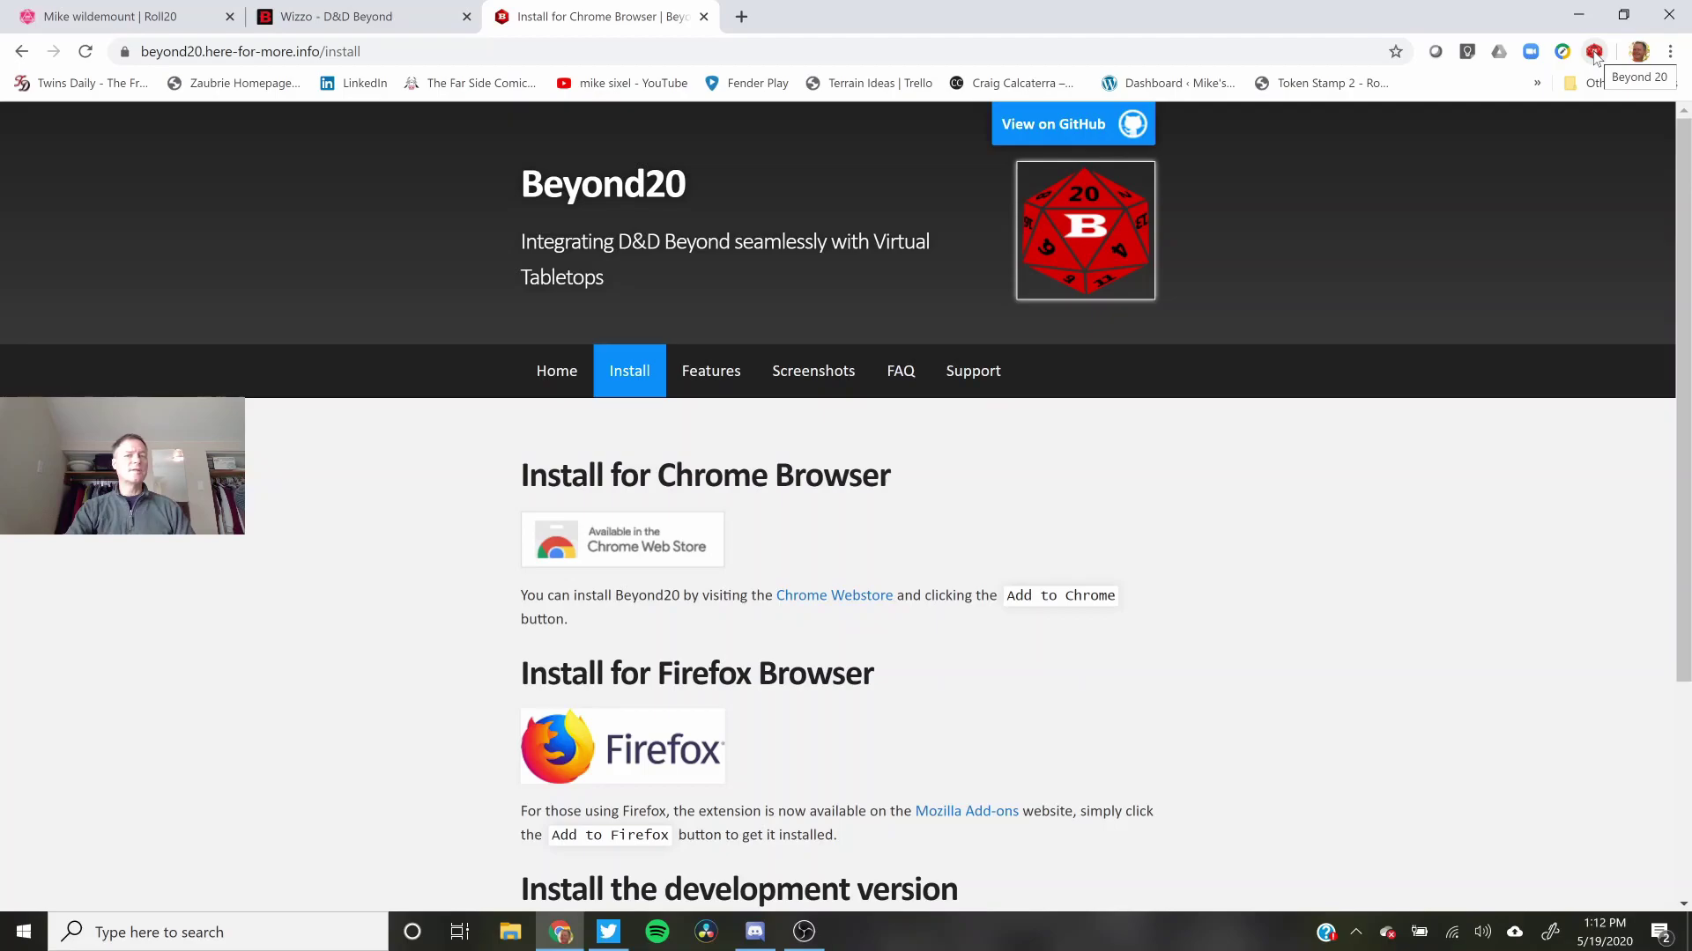
pyautogui.hotkey('ctrl', 'w')
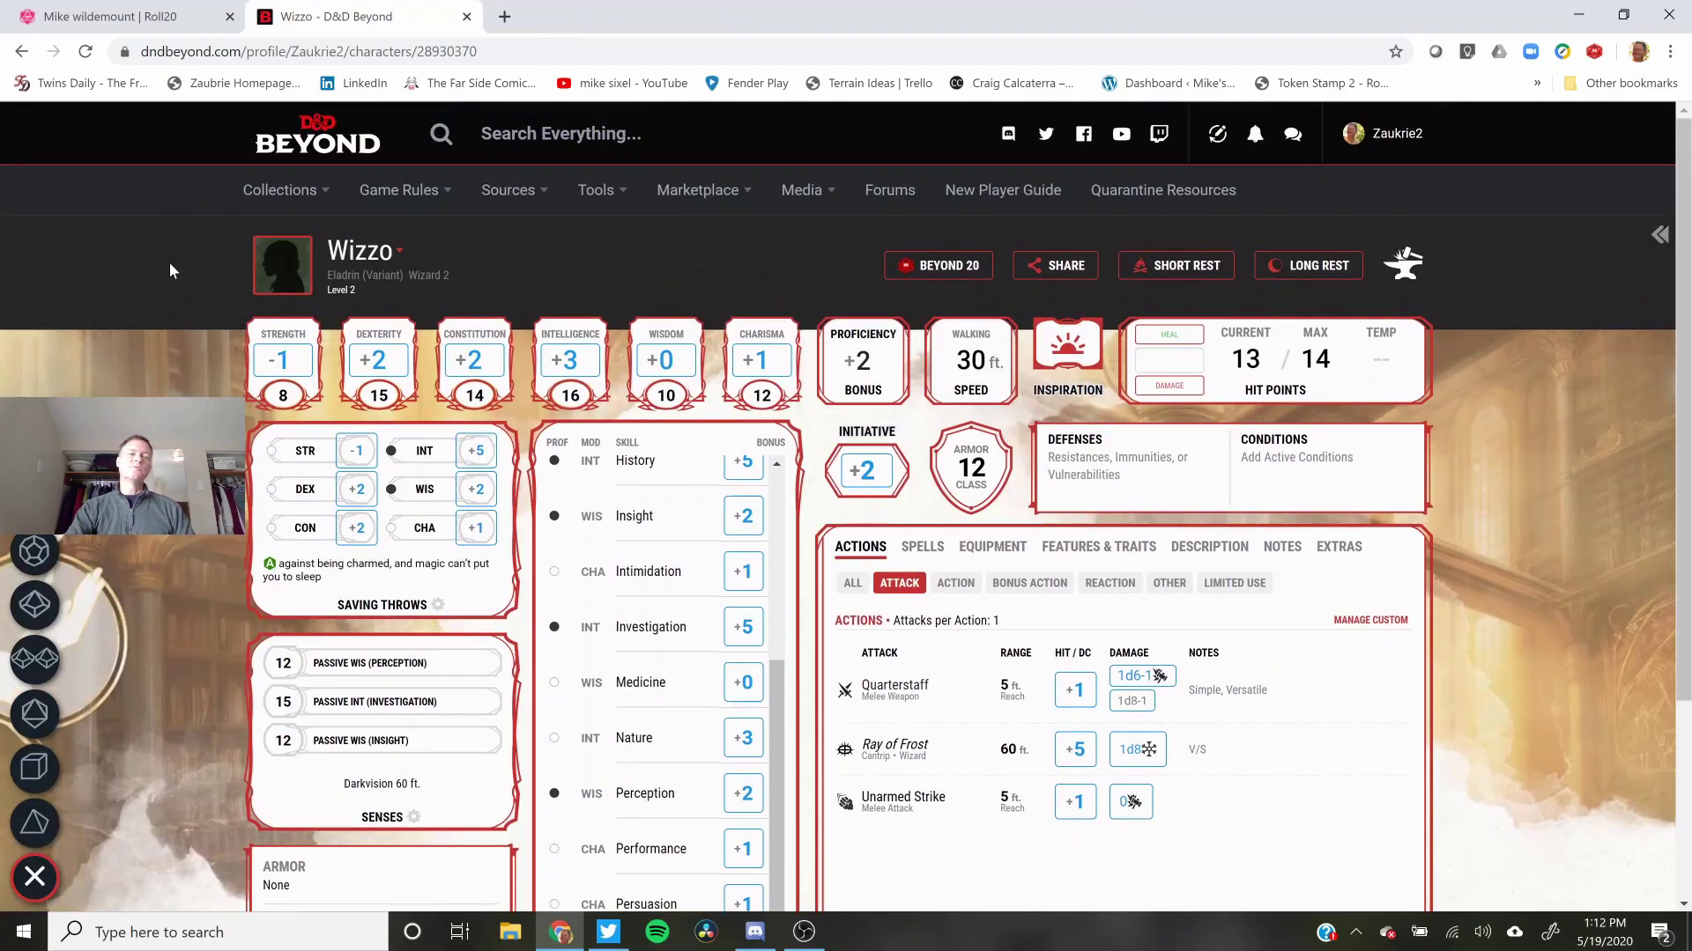
# Step: Open the Beyond 20 quick settings from Wizzo's character sheet and check the available whisper roll choices
pyautogui.scroll(-2, 198, 284)
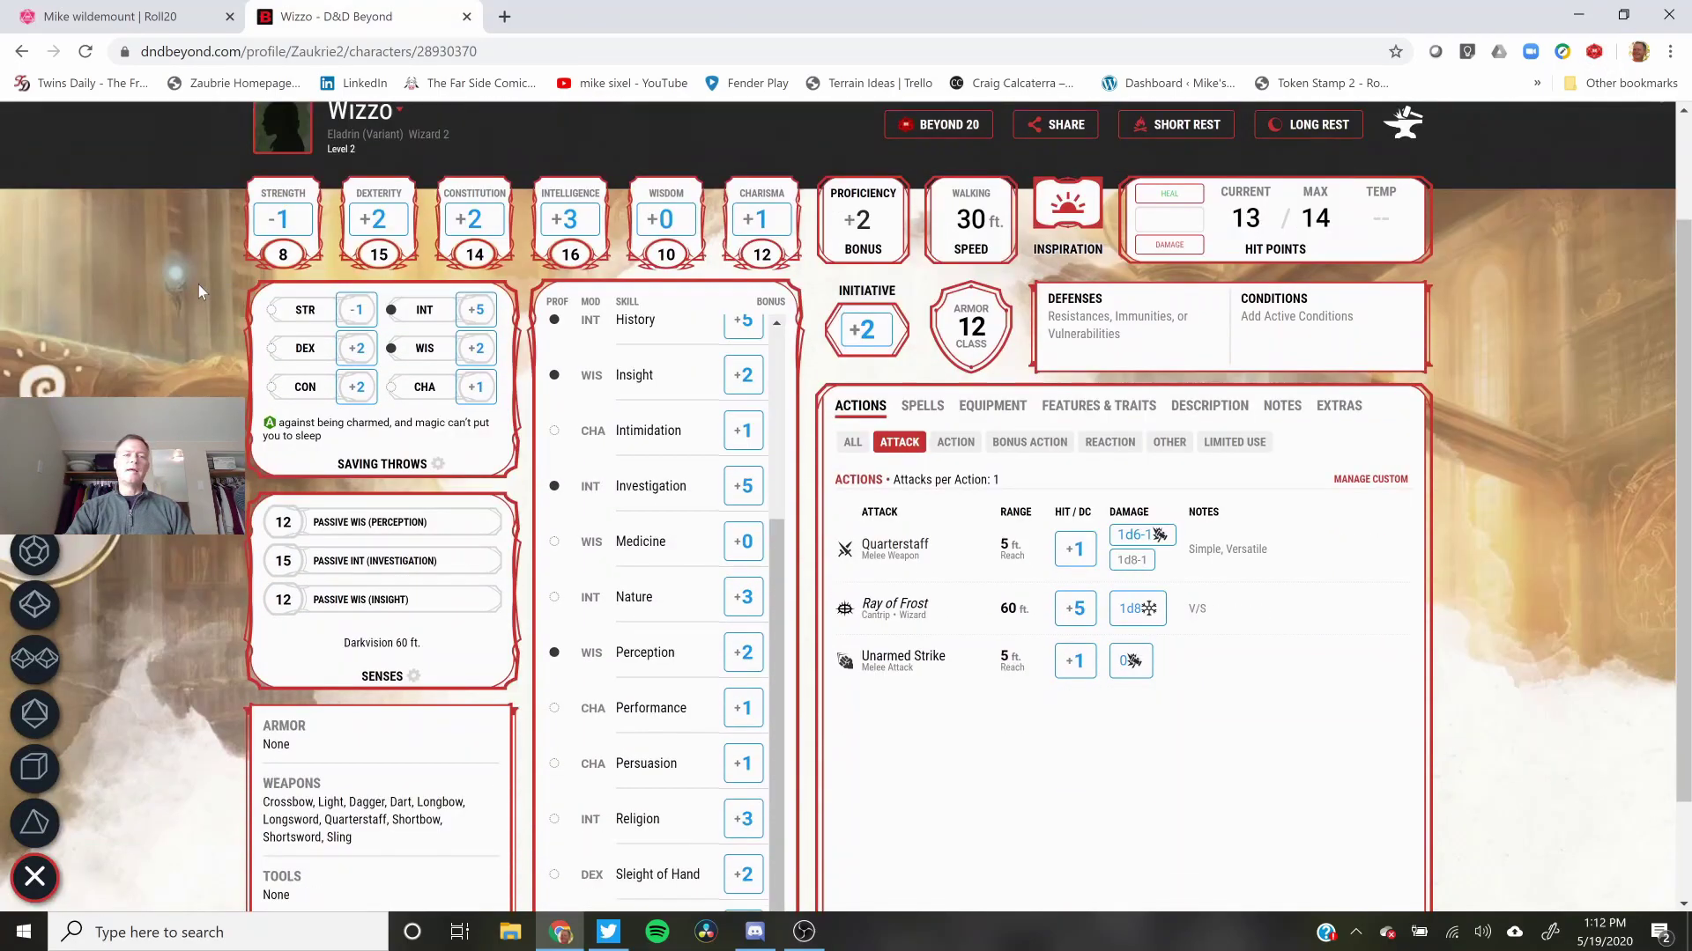
pyautogui.scroll(2, 198, 284)
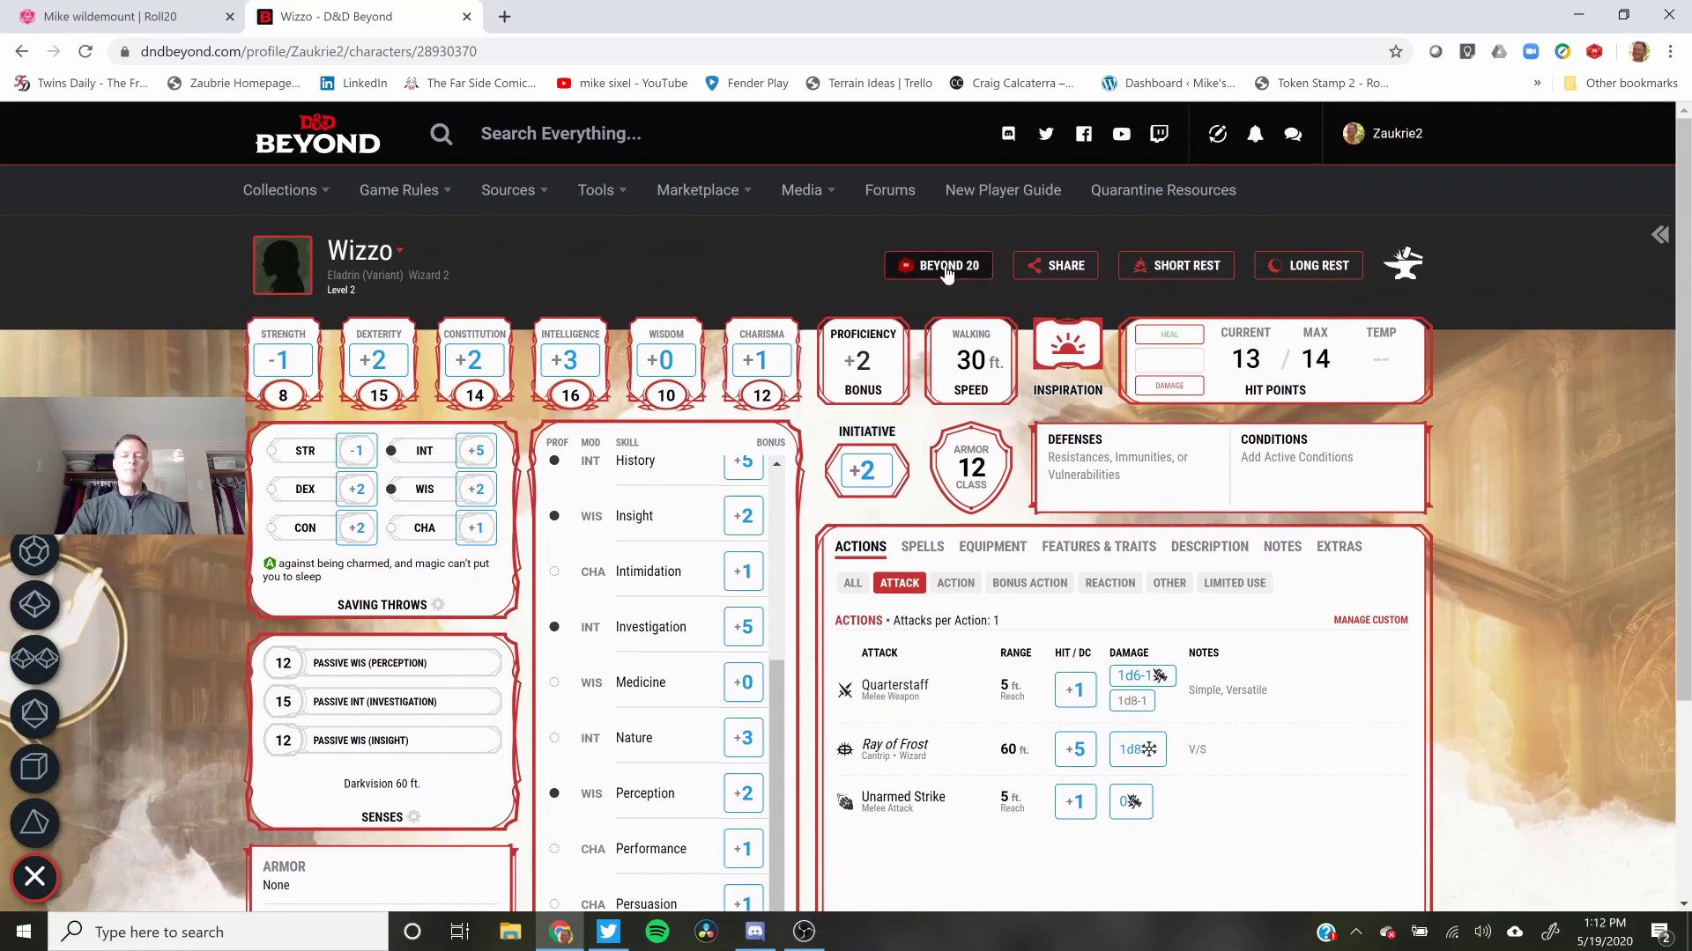
pyautogui.click(945, 273)
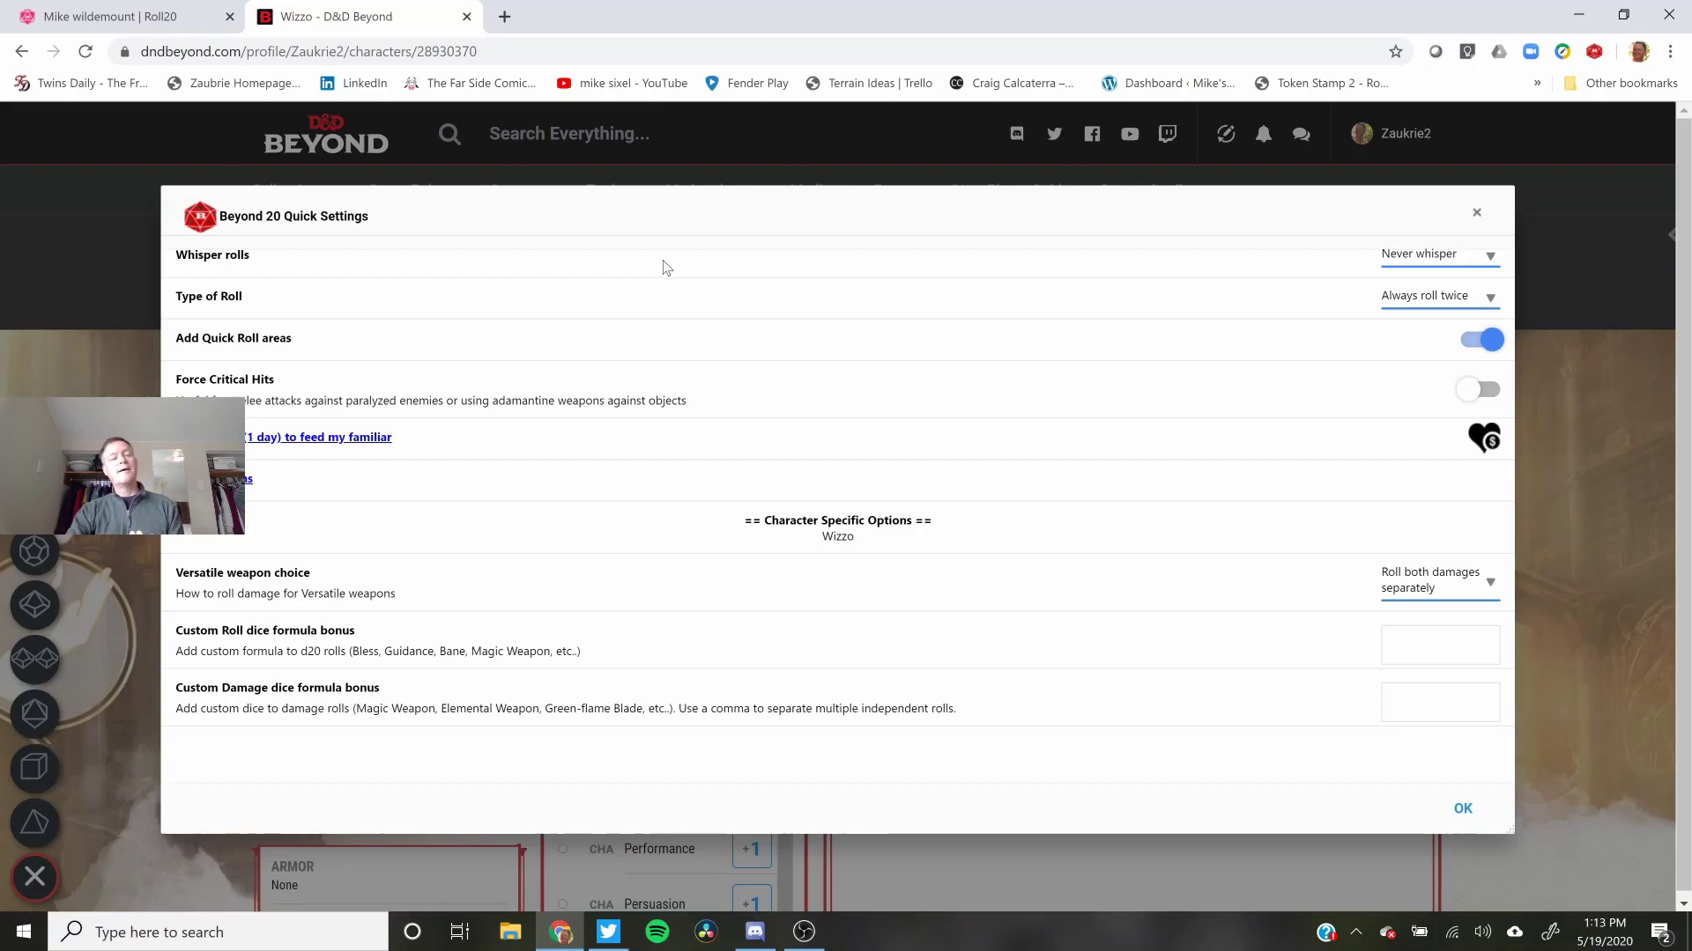
pyautogui.click(1412, 261)
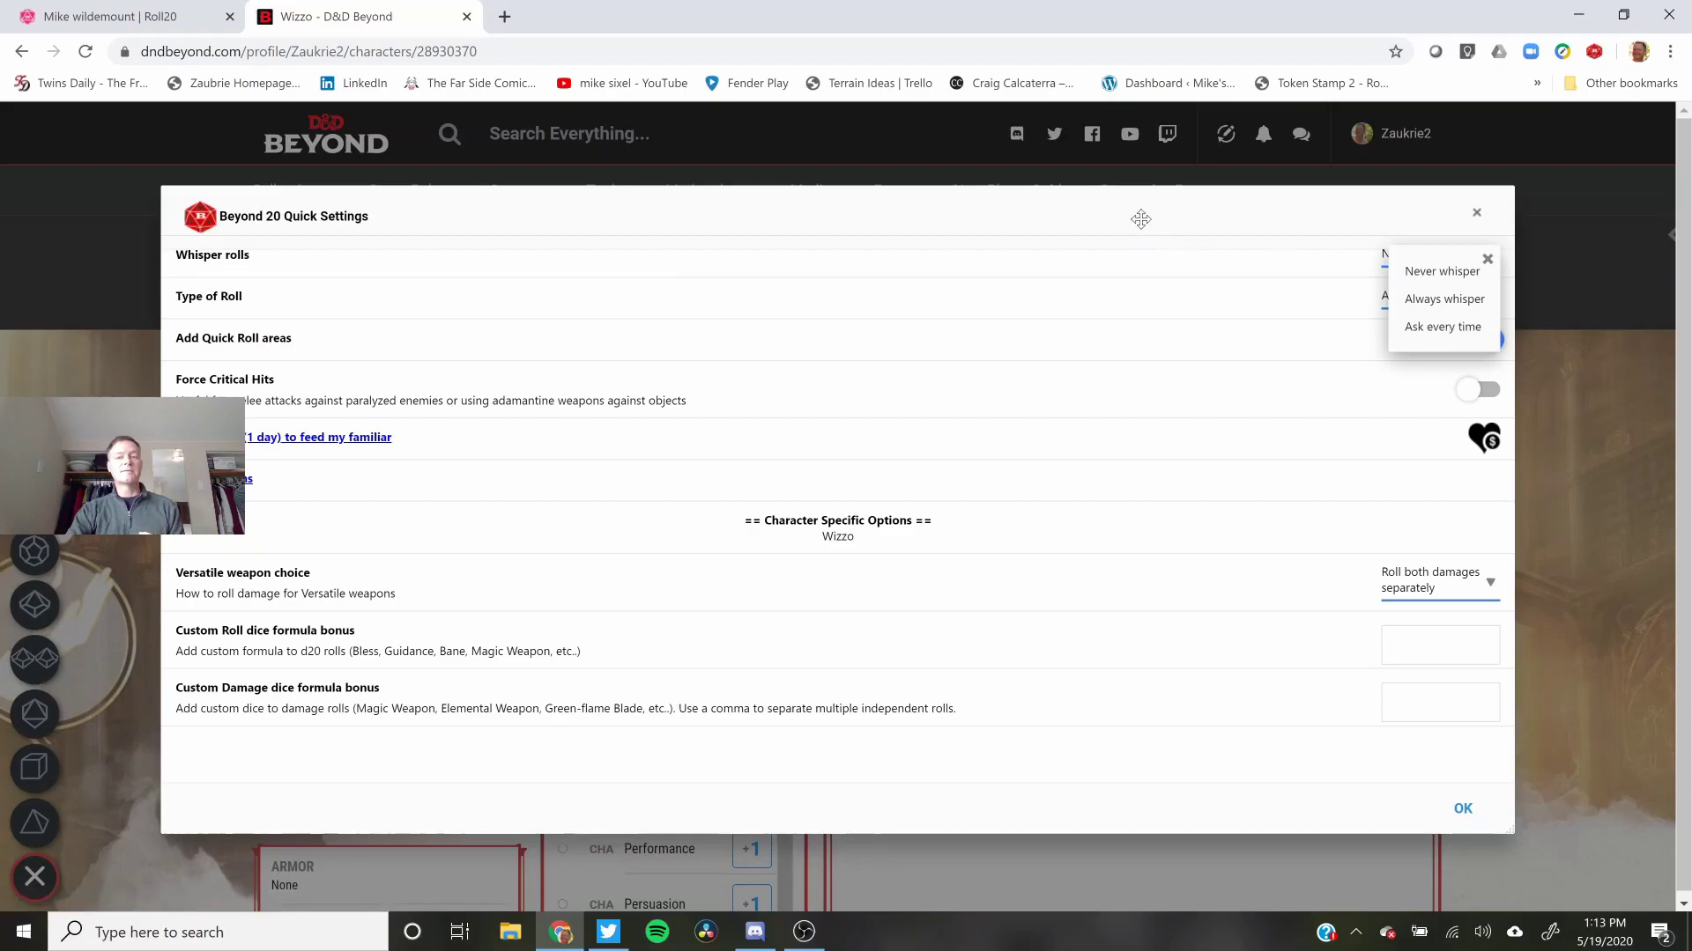
pyautogui.click(1487, 259)
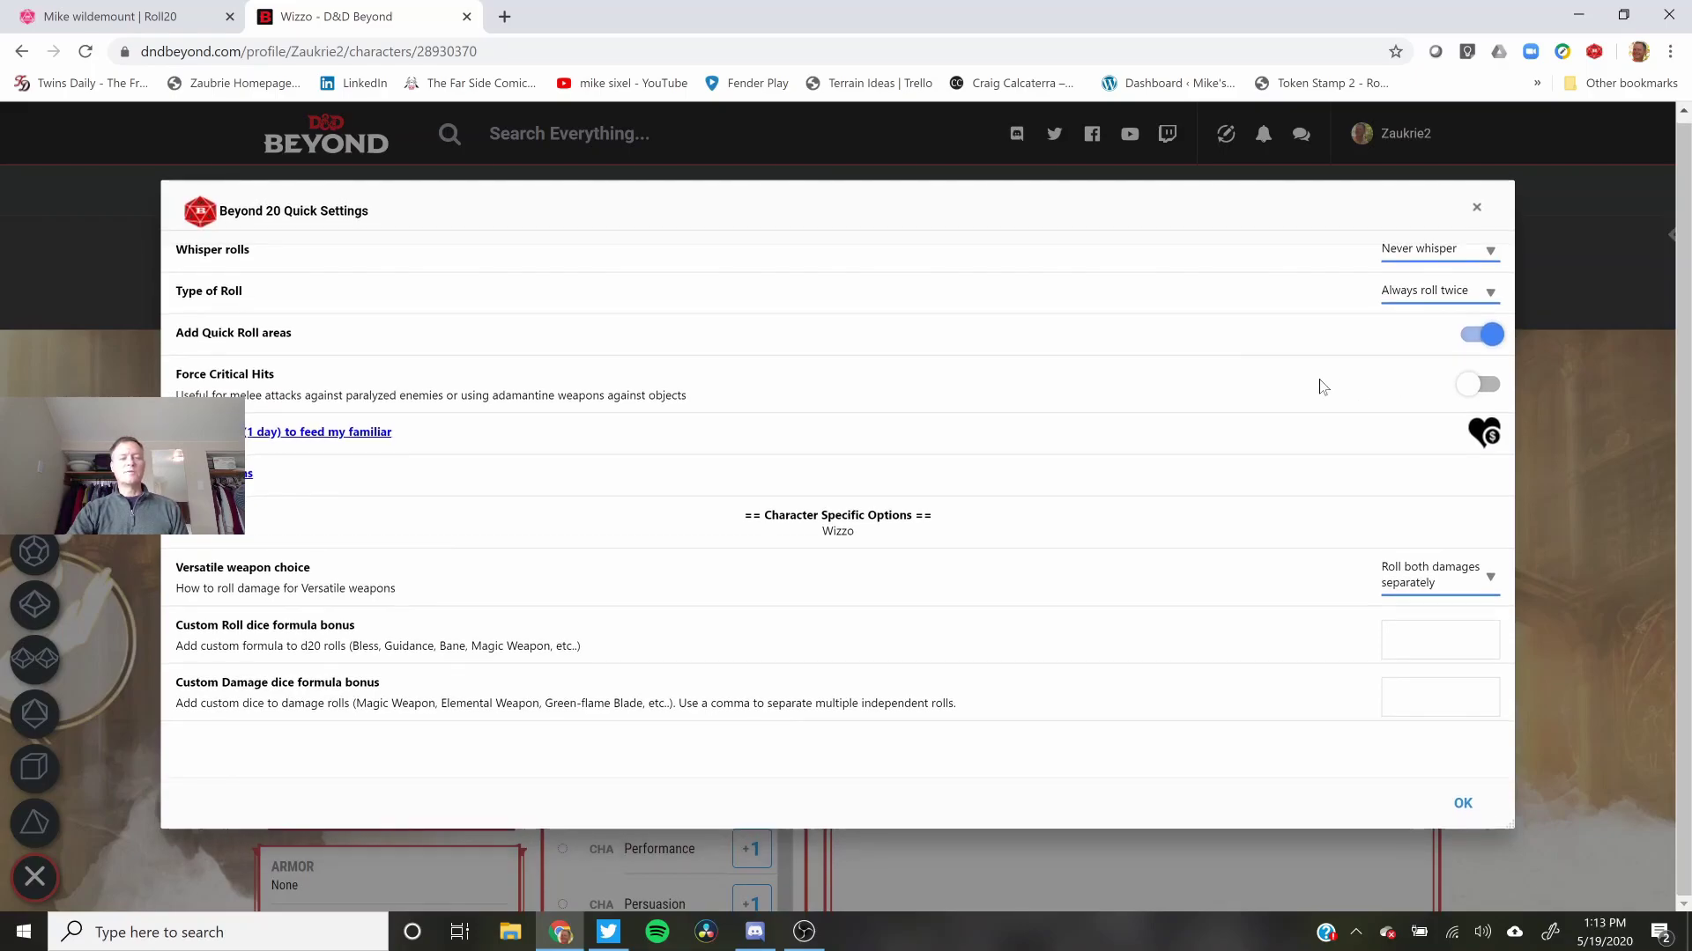
# Step: Open the full Beyond 20 settings and review the whisper, roll type, initiative, critical hit, token HP and Roll20 sheet options
pyautogui.click(237, 474)
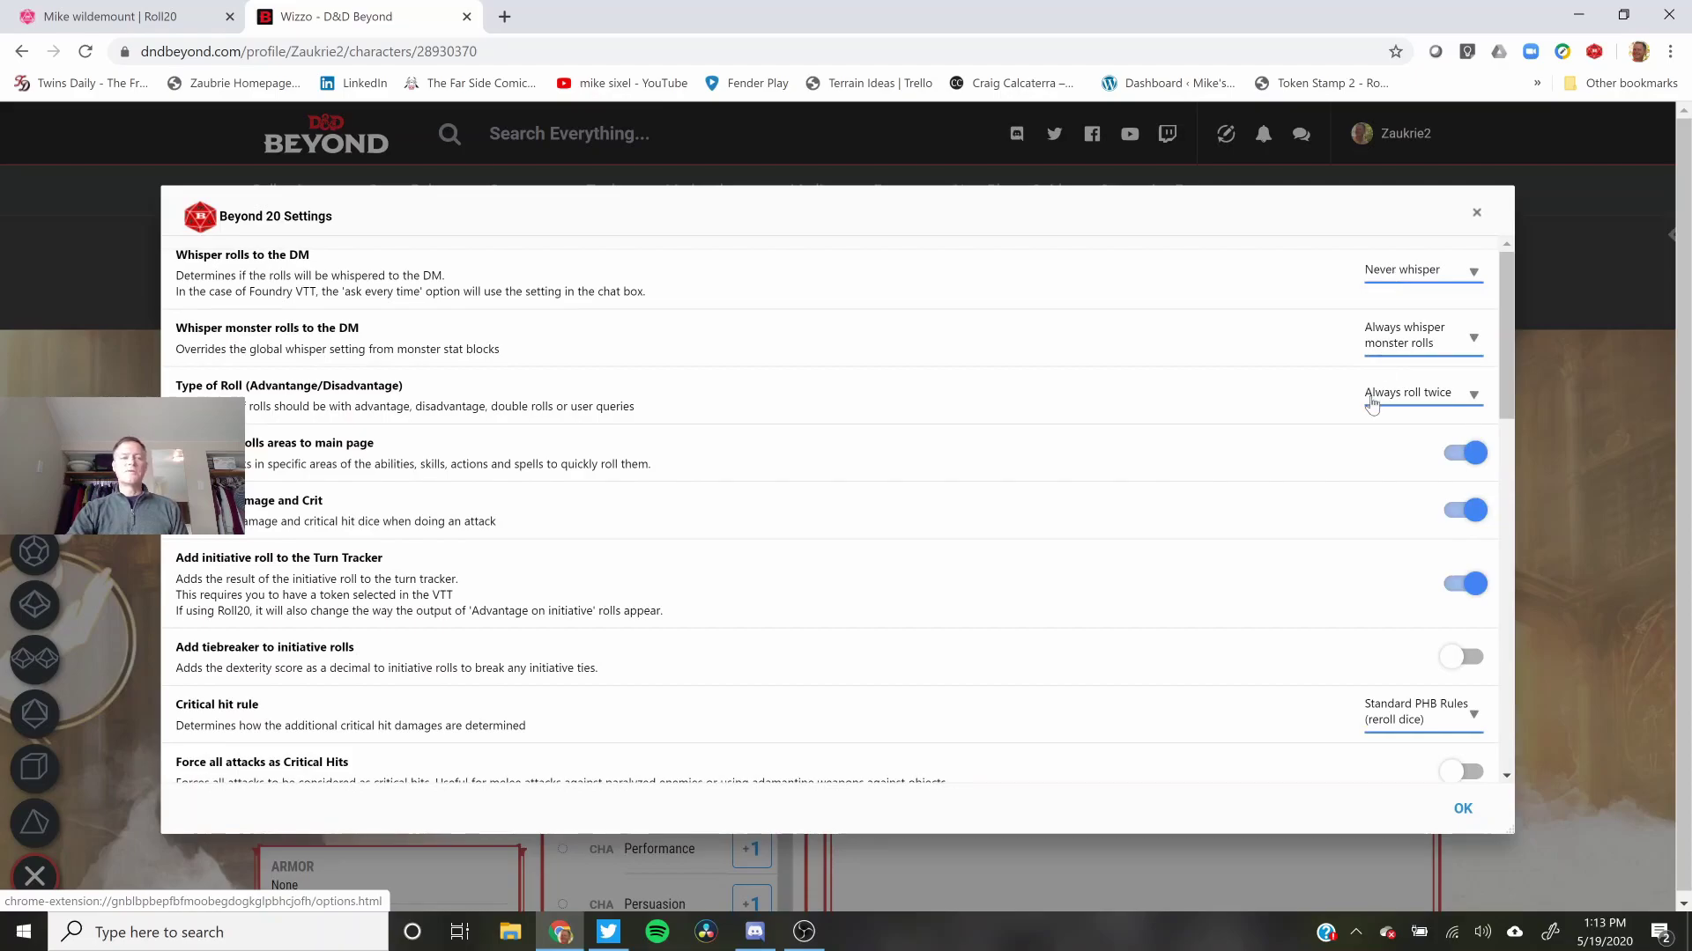
pyautogui.scroll(-1, 1246, 426)
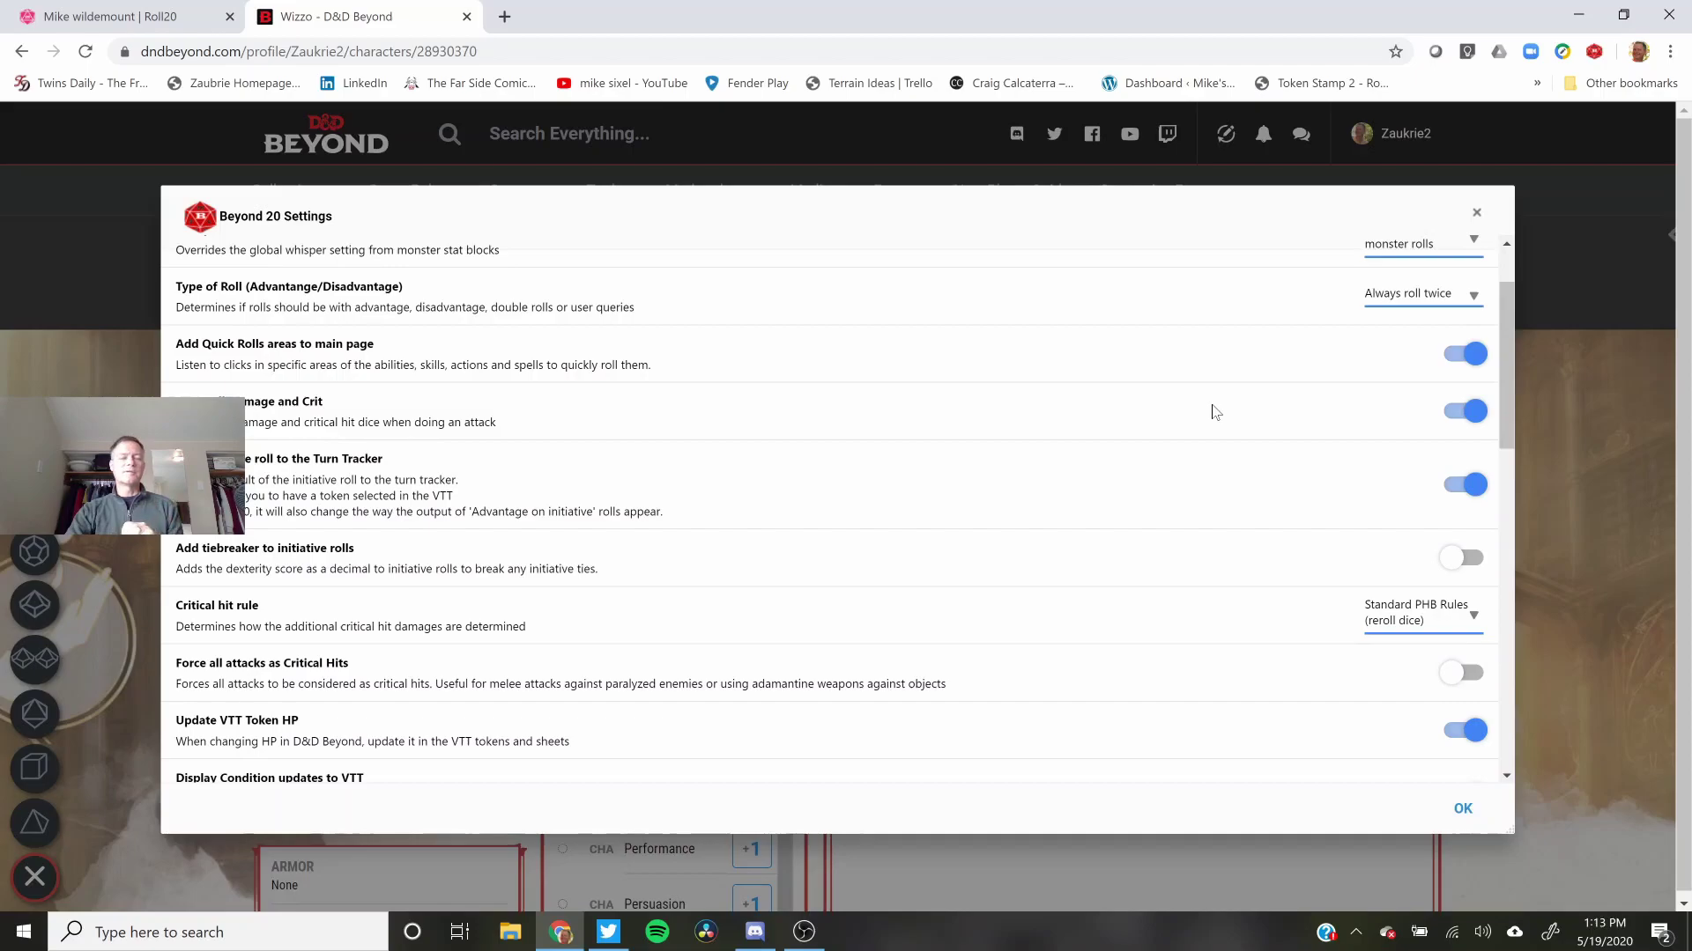
pyautogui.scroll(-1, 1084, 420)
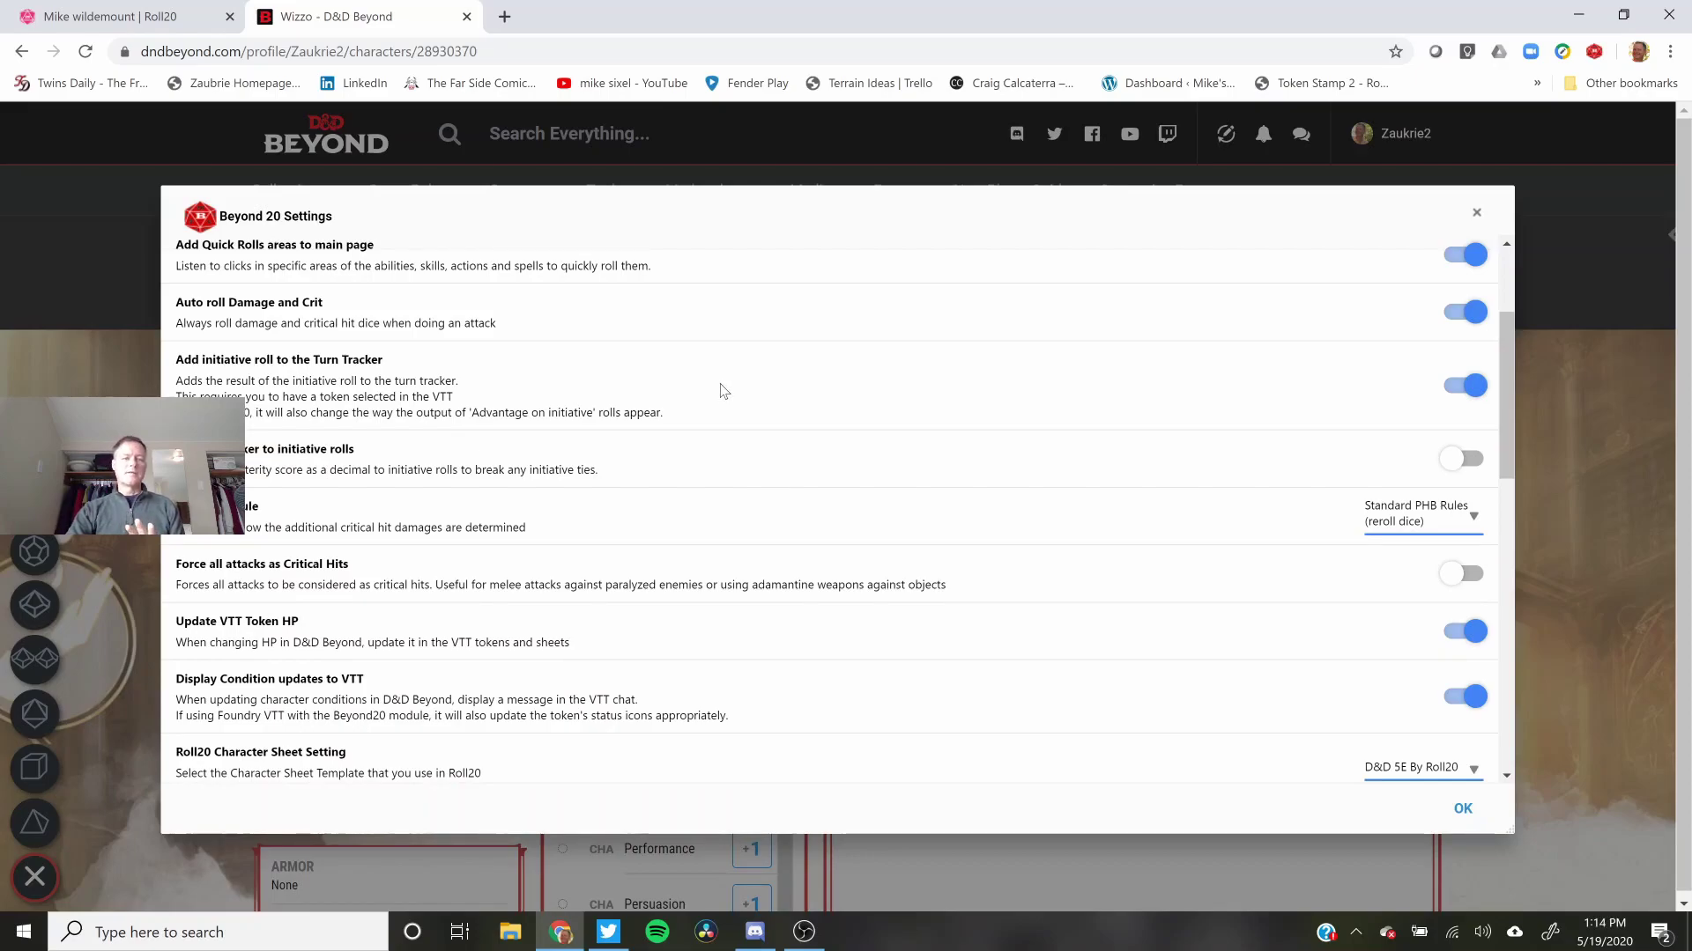
pyautogui.scroll(-1, 723, 390)
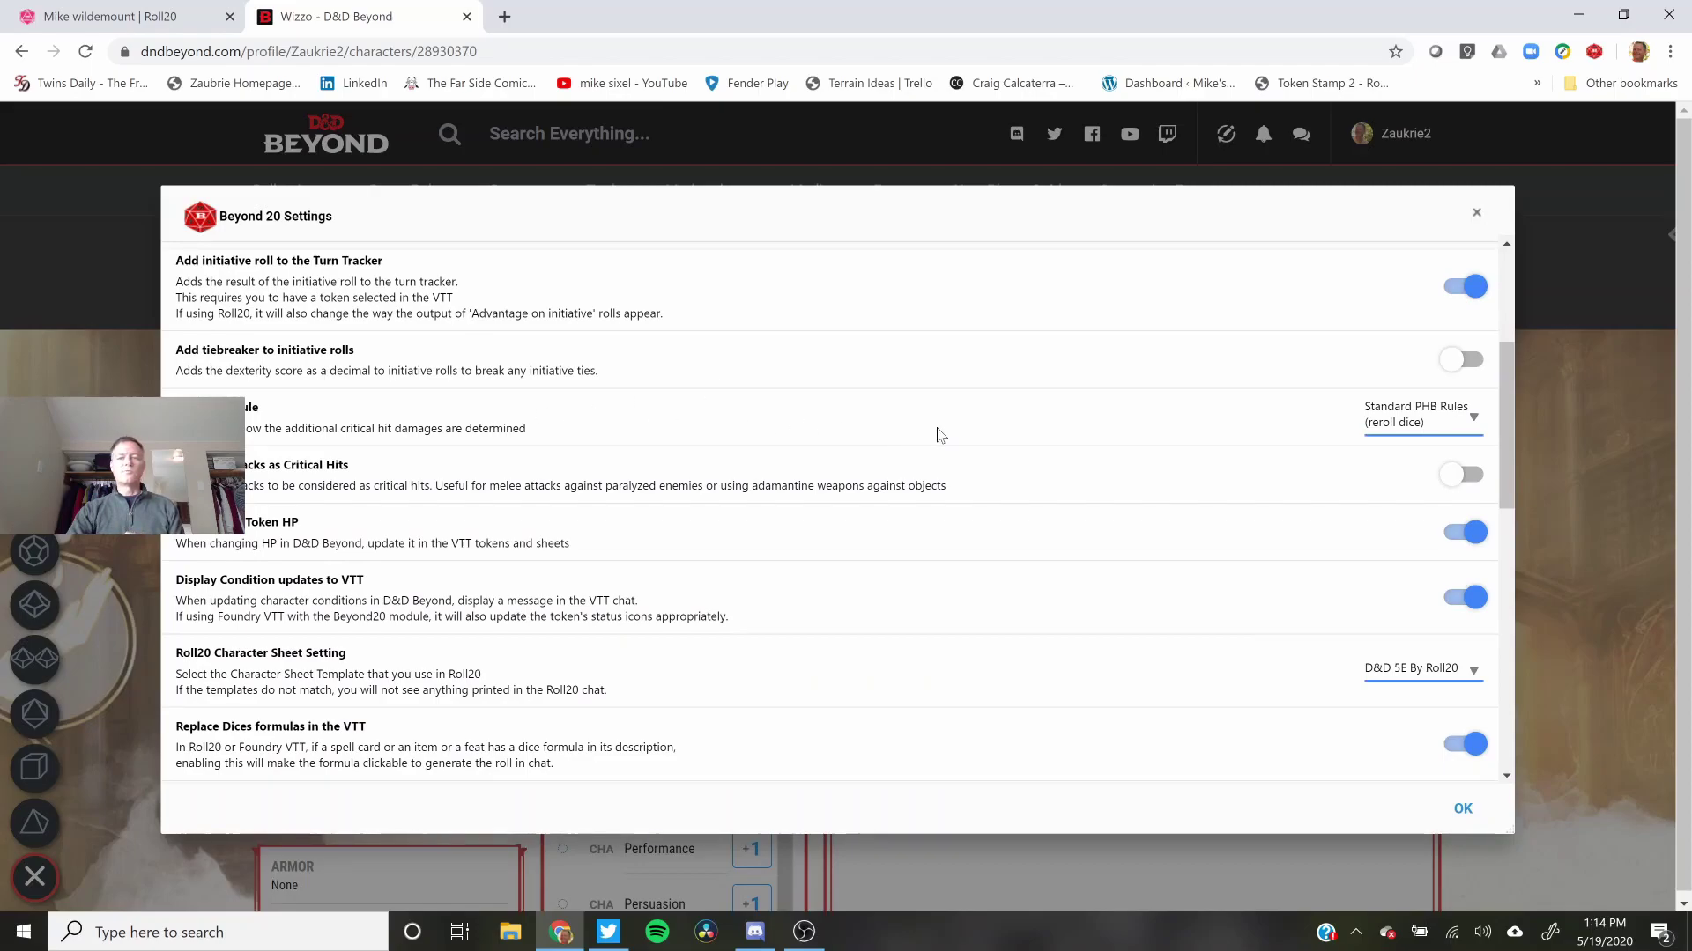
pyautogui.scroll(-1, 951, 421)
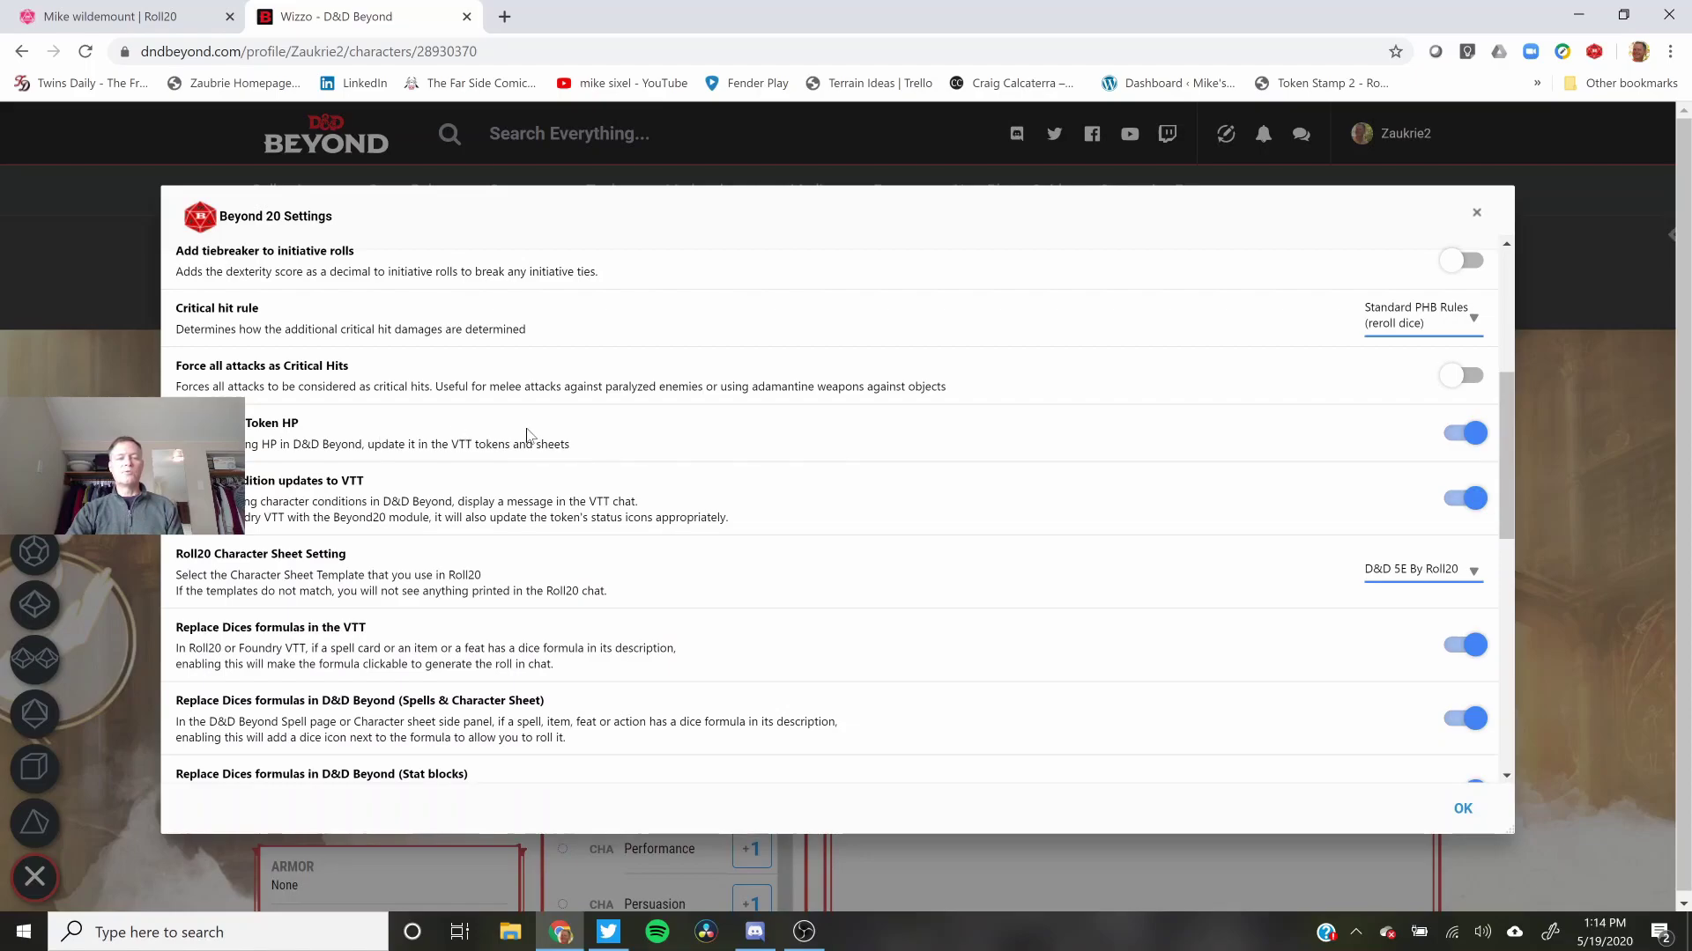
pyautogui.scroll(-1, 527, 434)
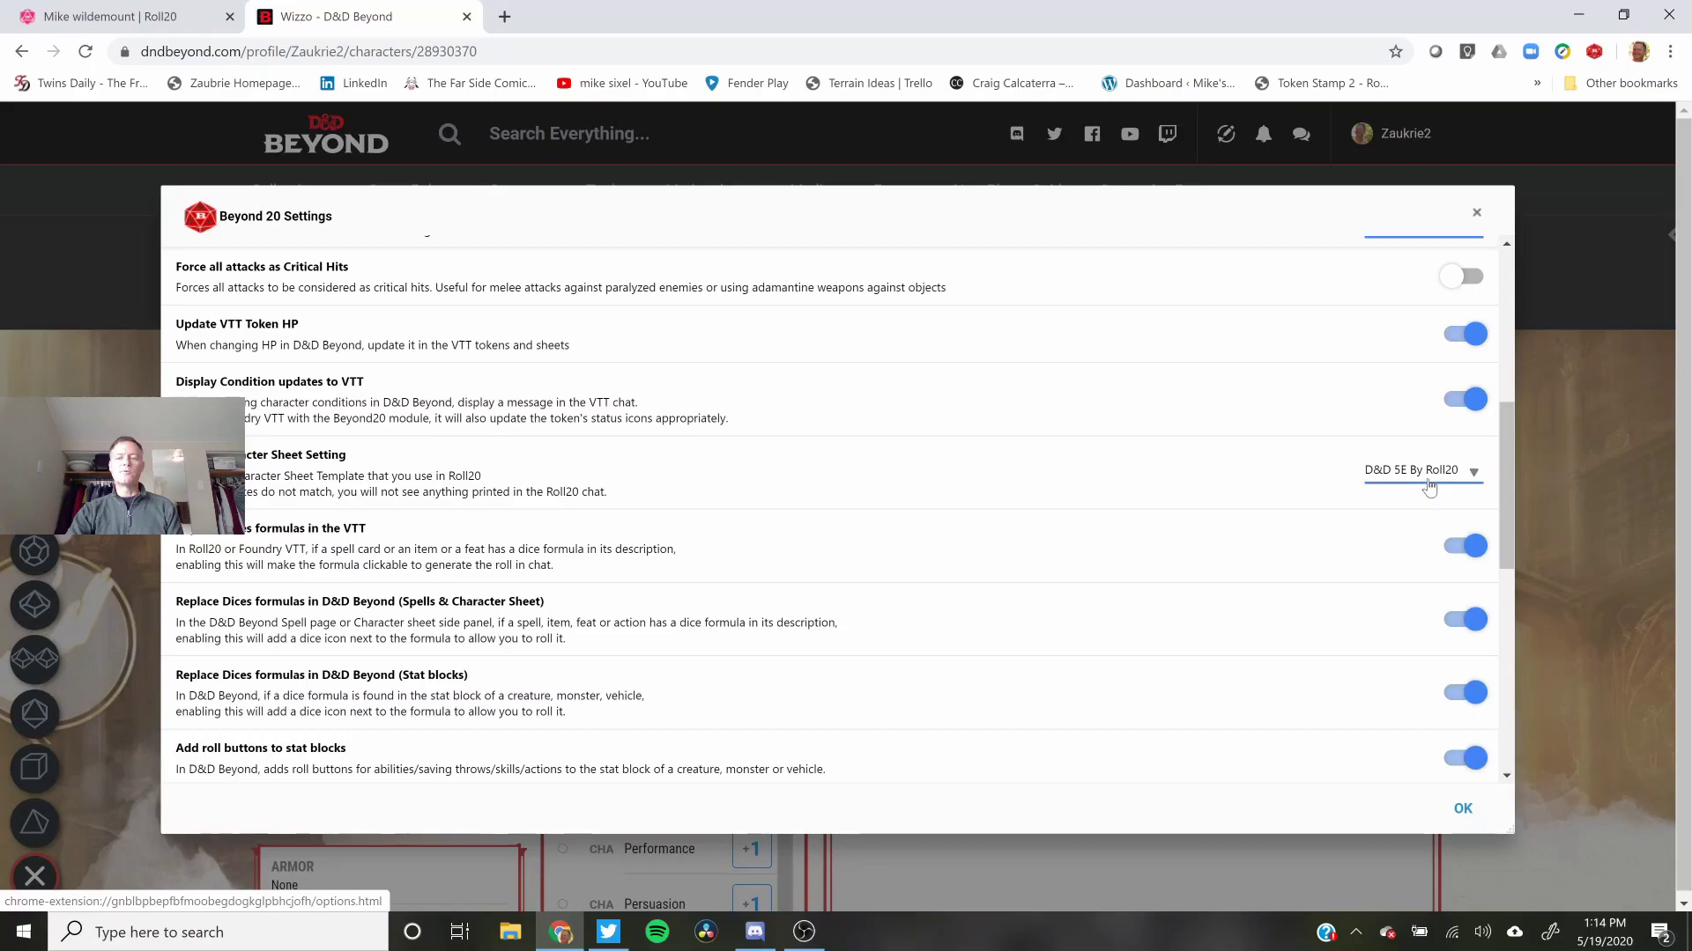
pyautogui.scroll(-1, 280, 457)
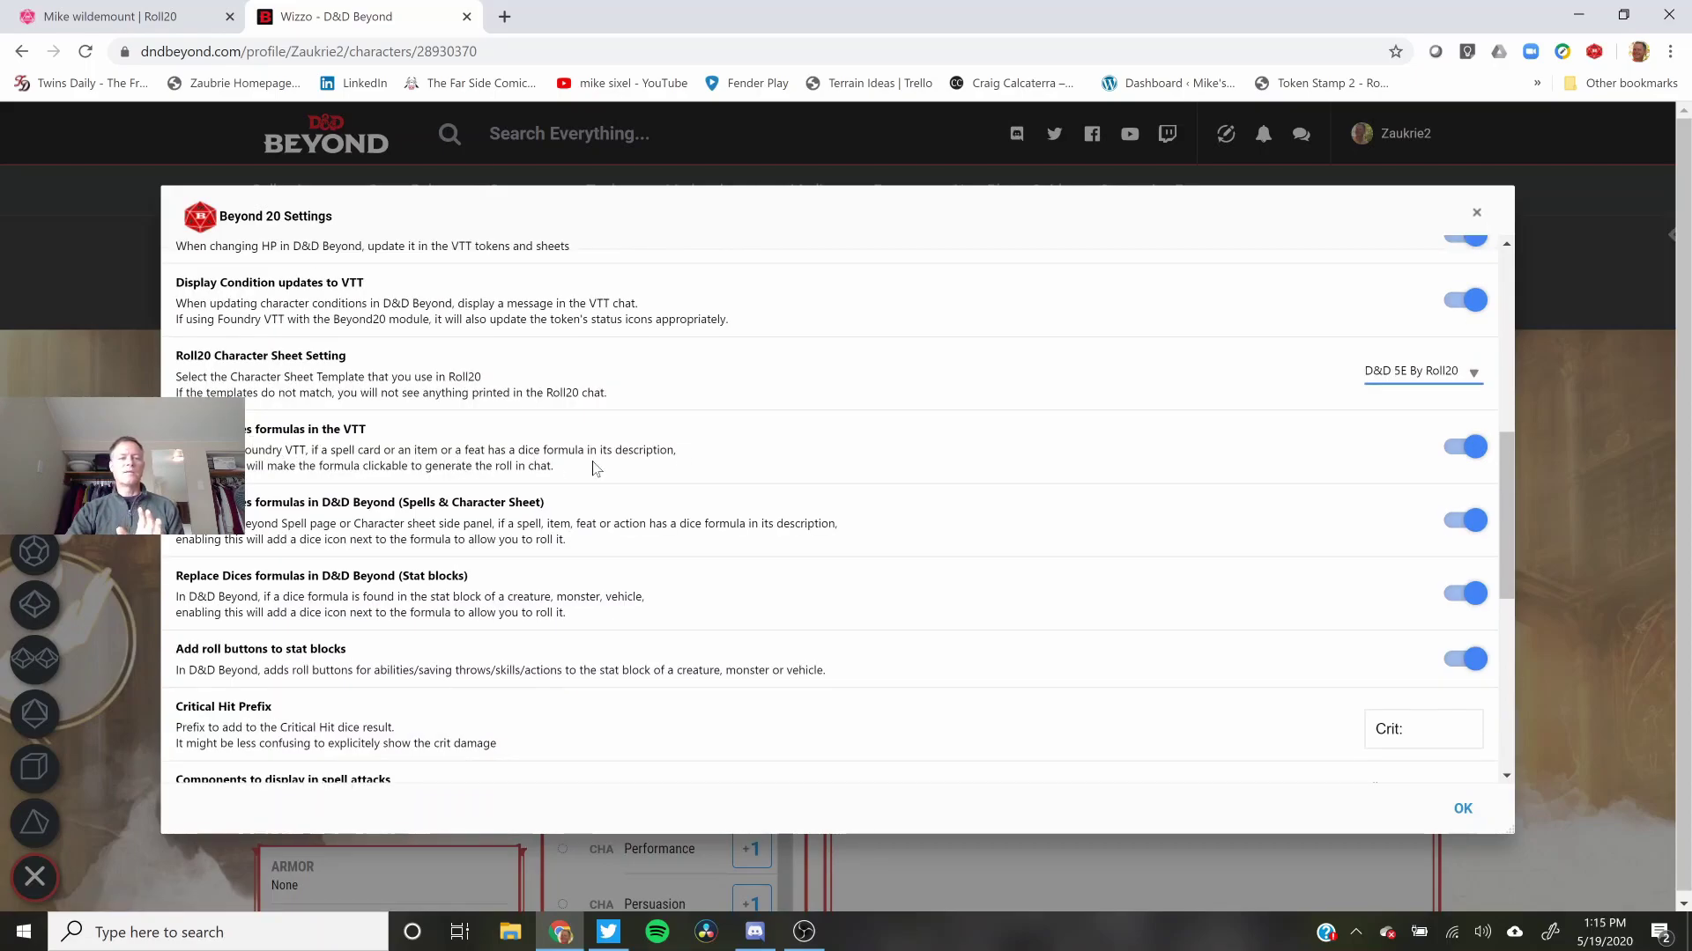
pyautogui.scroll(-1, 646, 508)
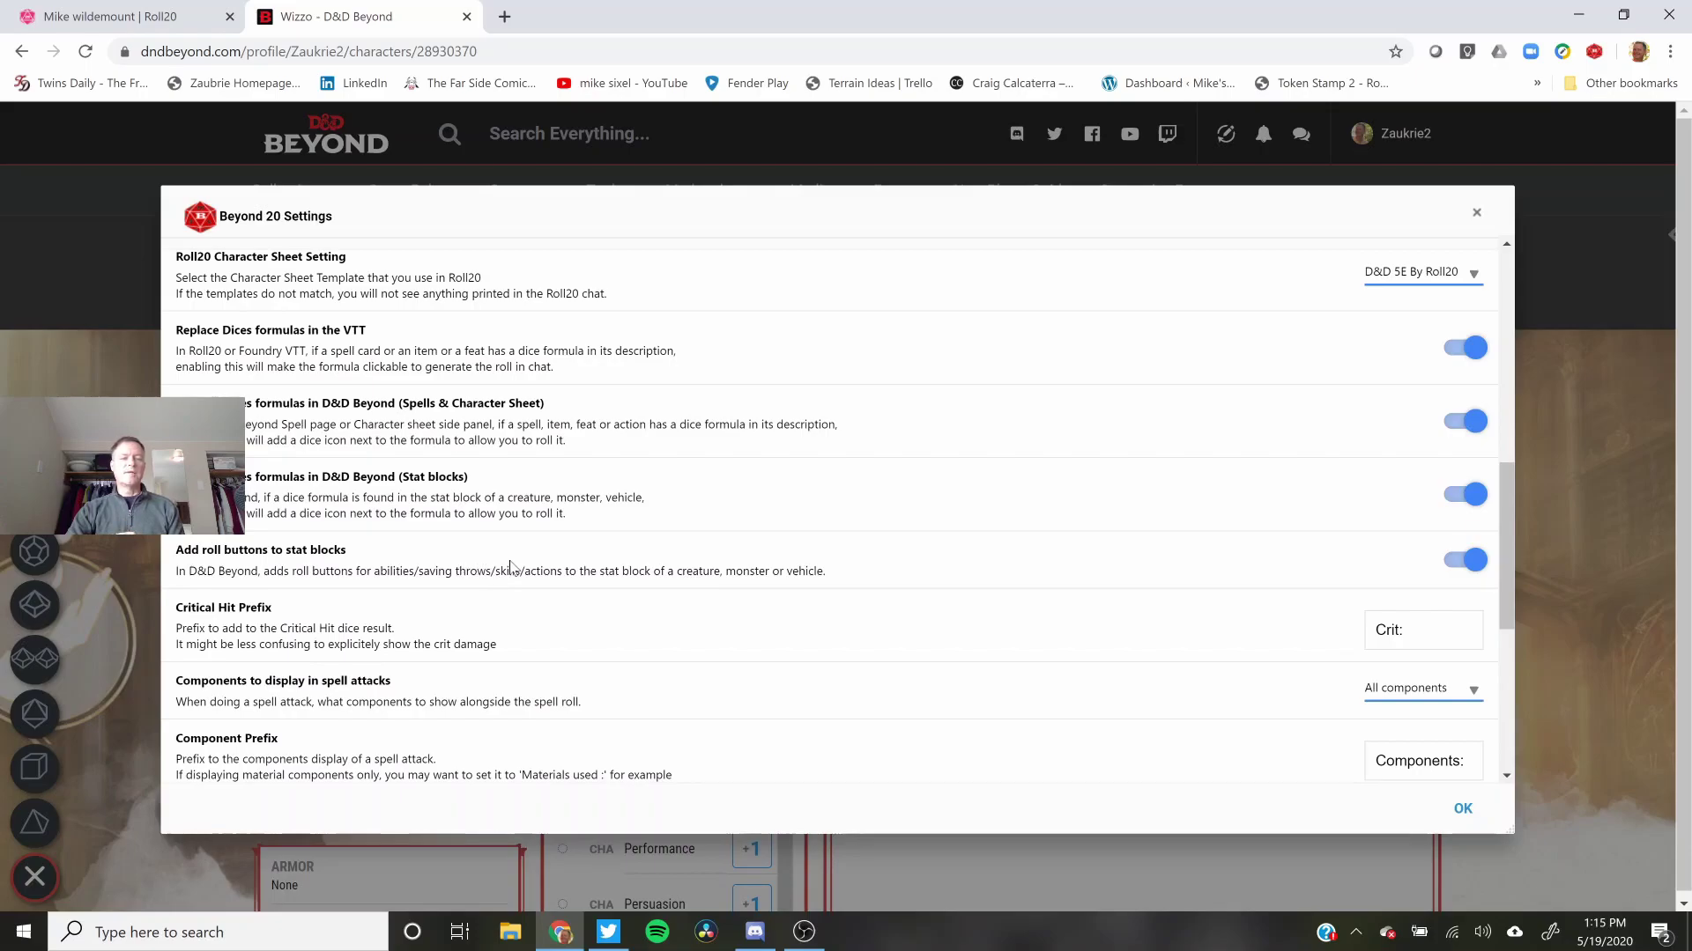
pyautogui.scroll(-3, 620, 562)
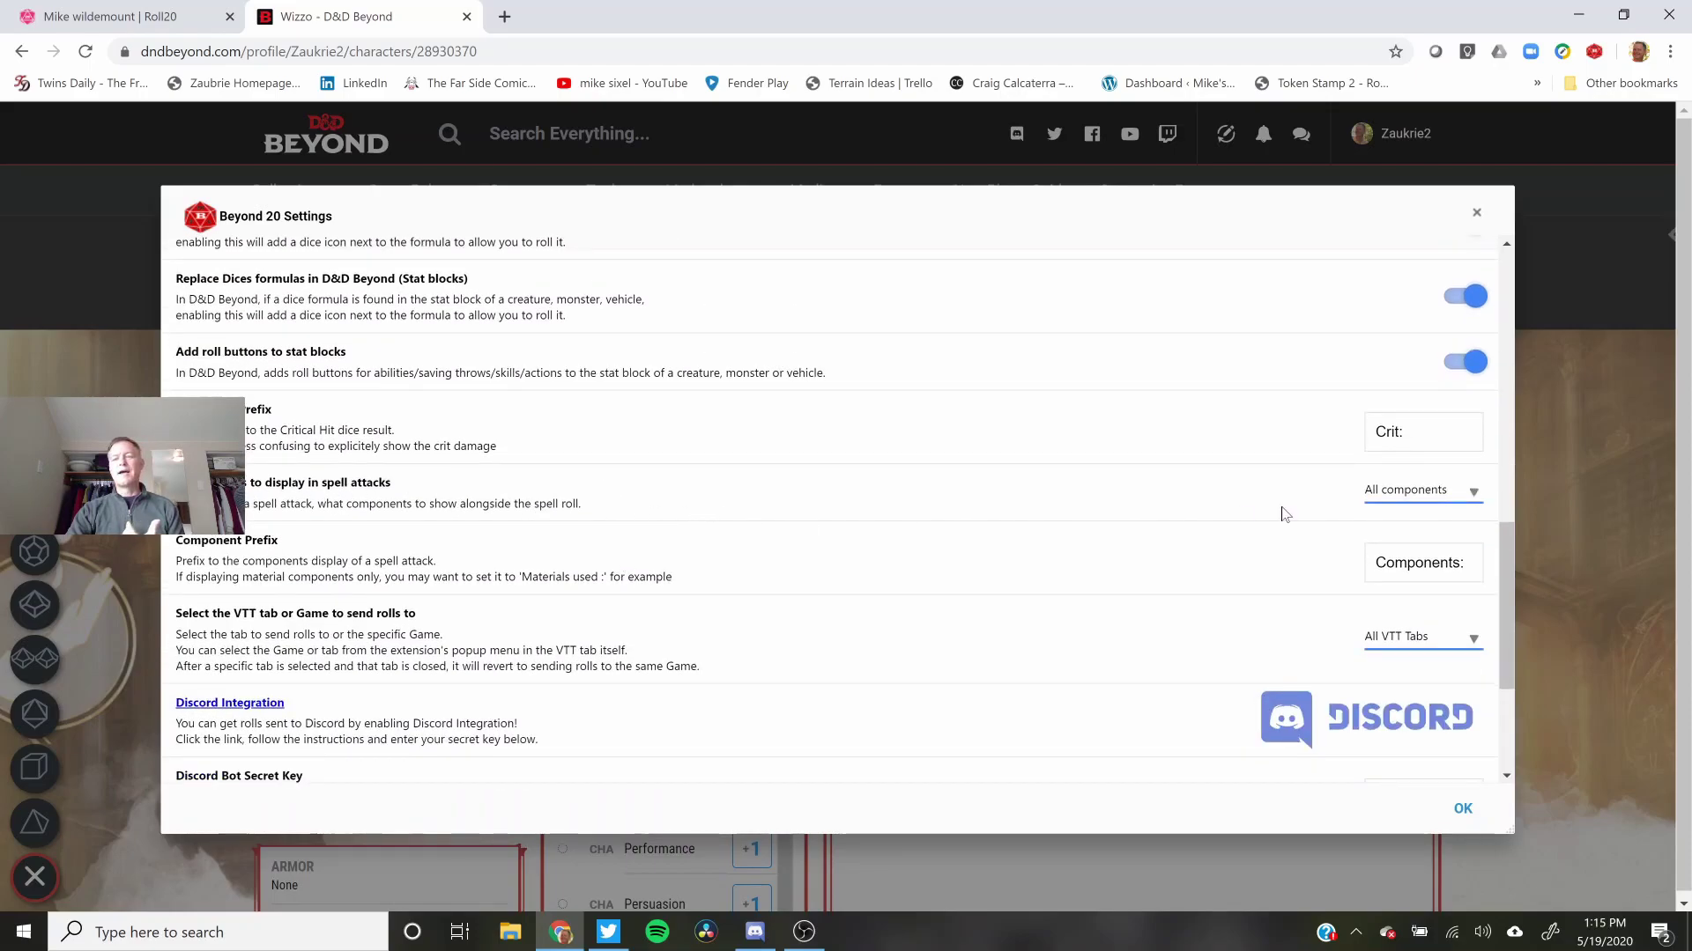
# Step: Check the choices for components displayed in spell attacks, keep All components, and save and close the Beyond 20 settings
pyautogui.click(1414, 491)
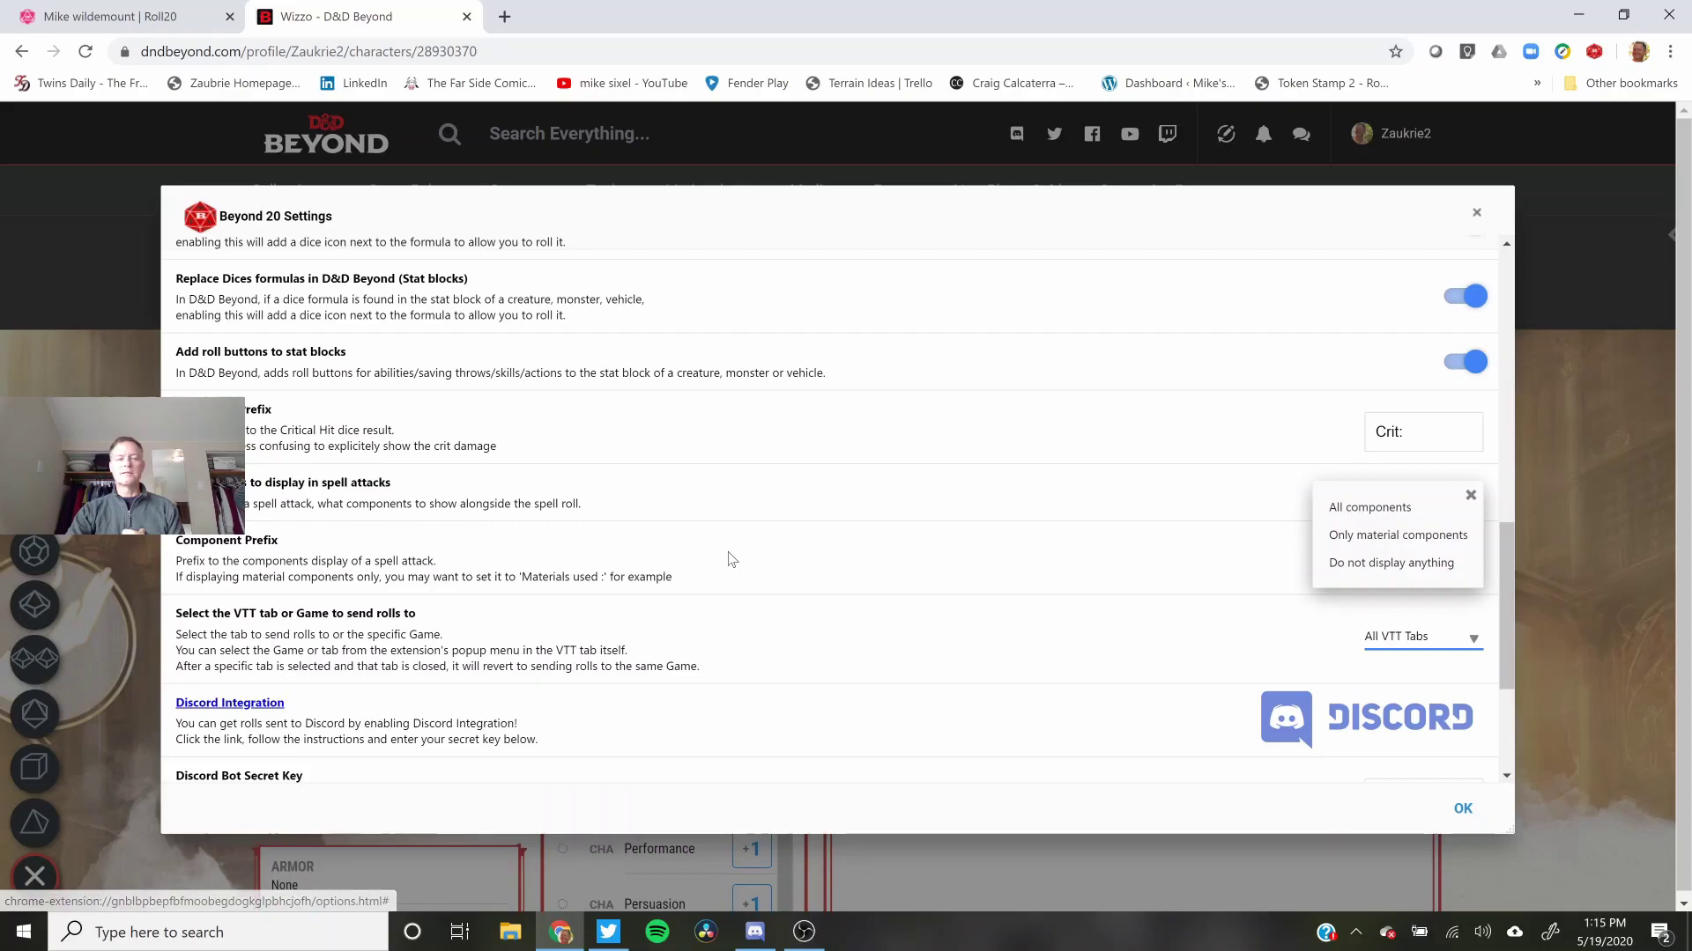
pyautogui.click(1471, 495)
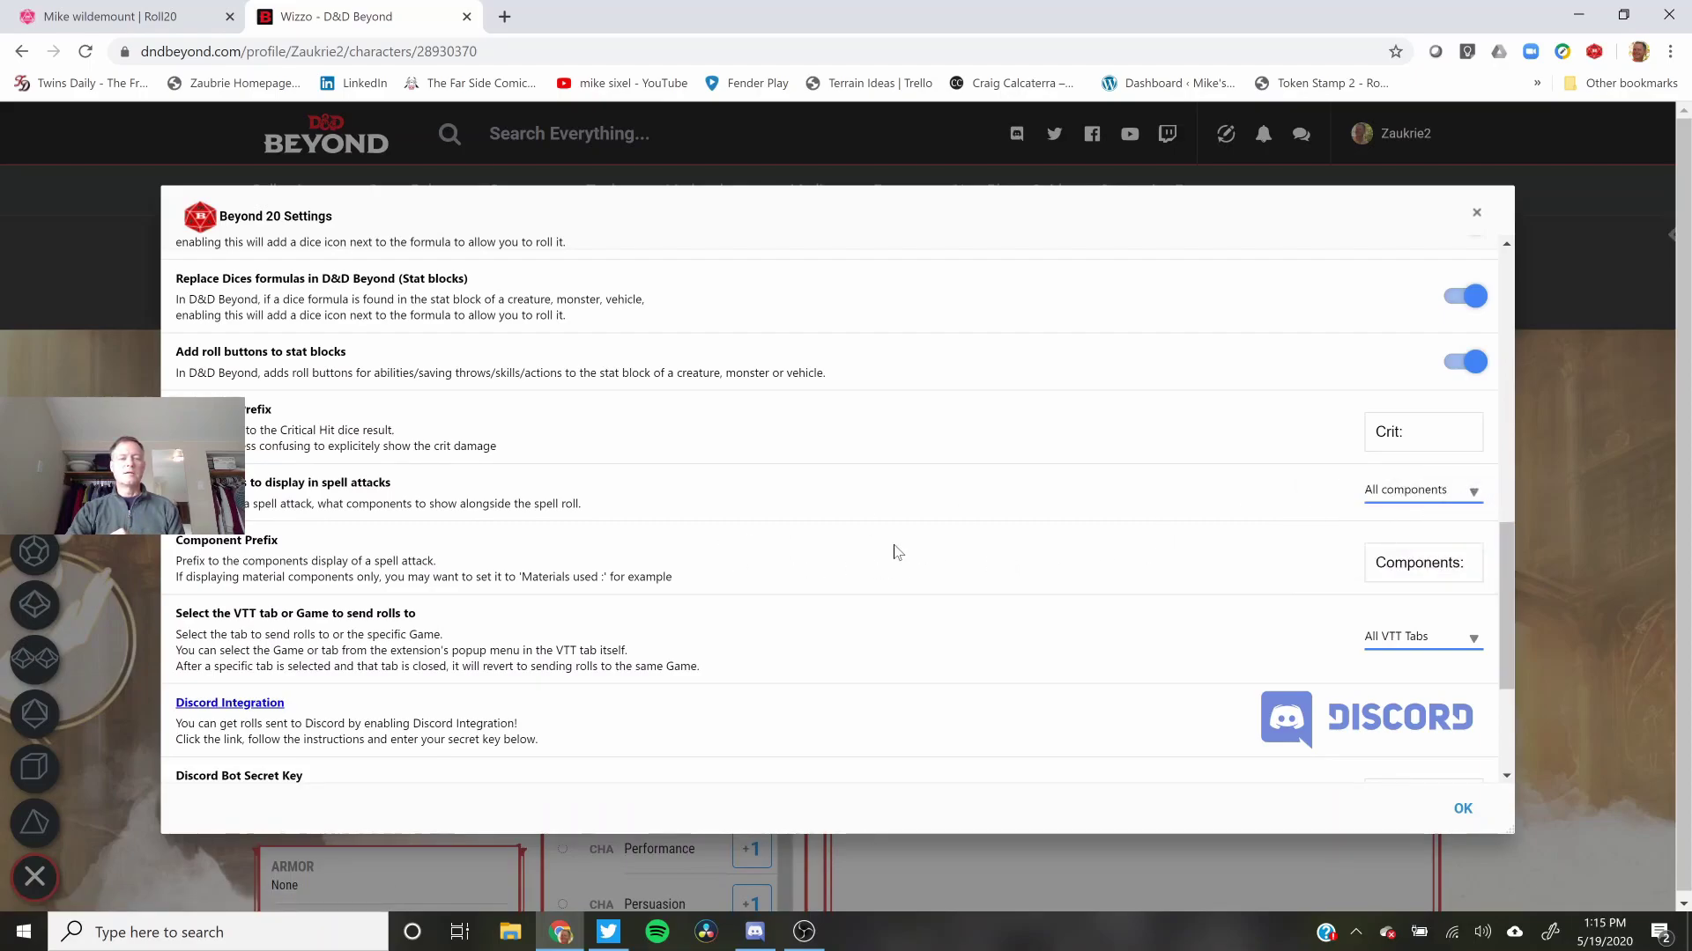
pyautogui.scroll(-3, 896, 552)
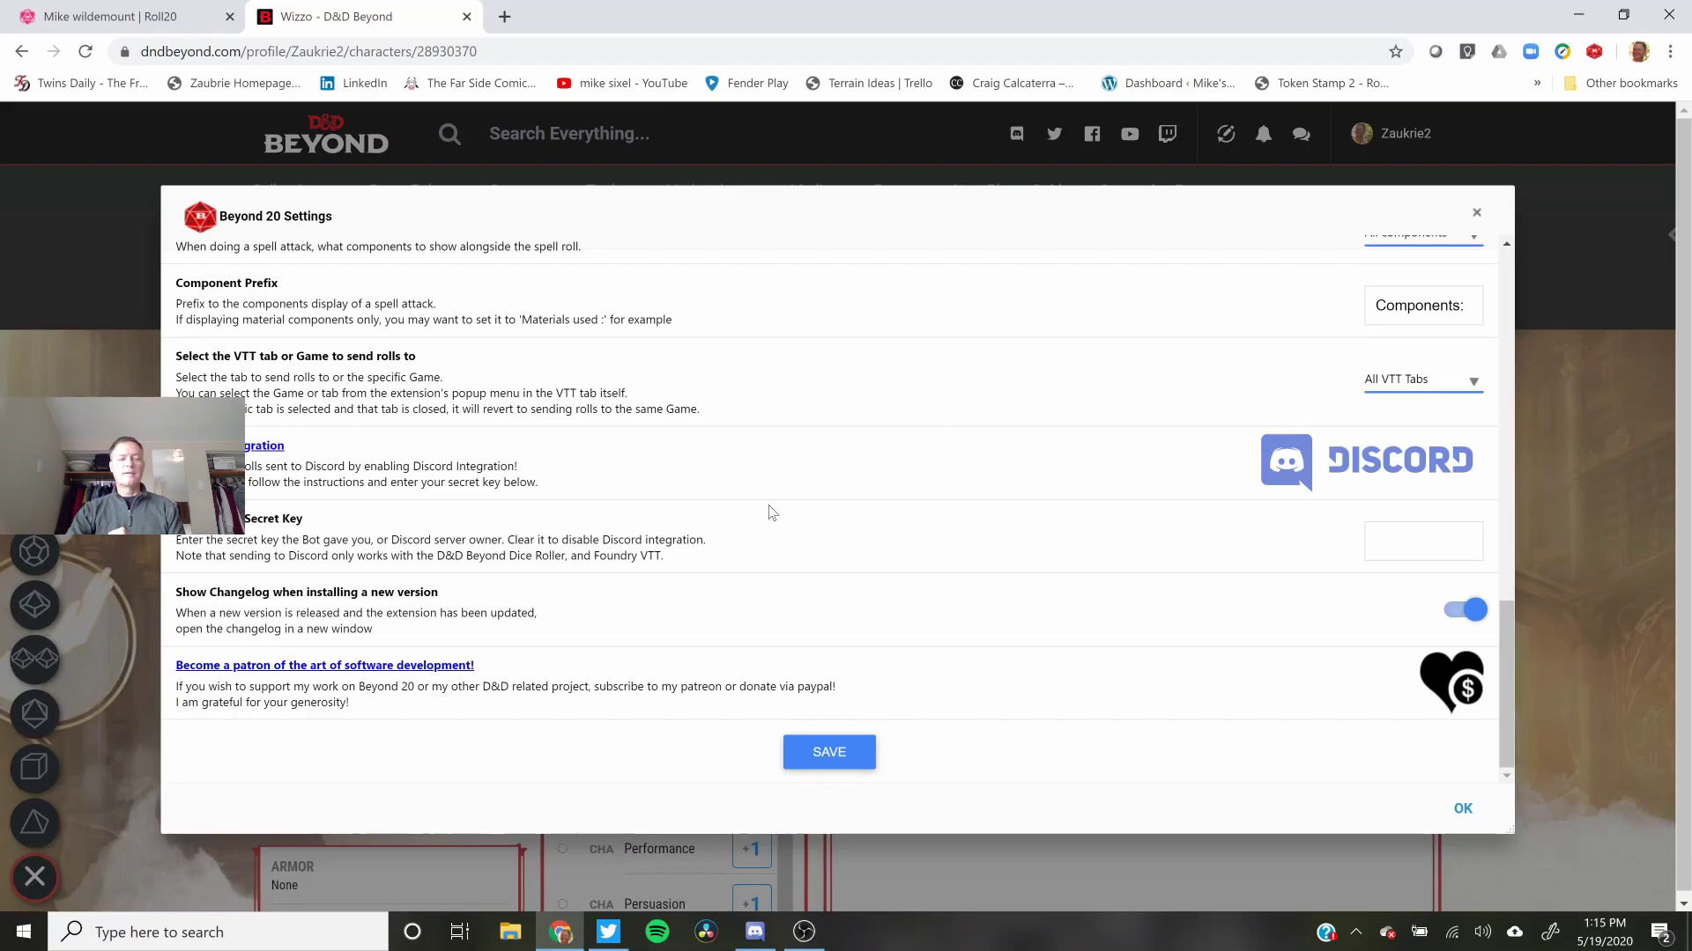
pyautogui.click(829, 754)
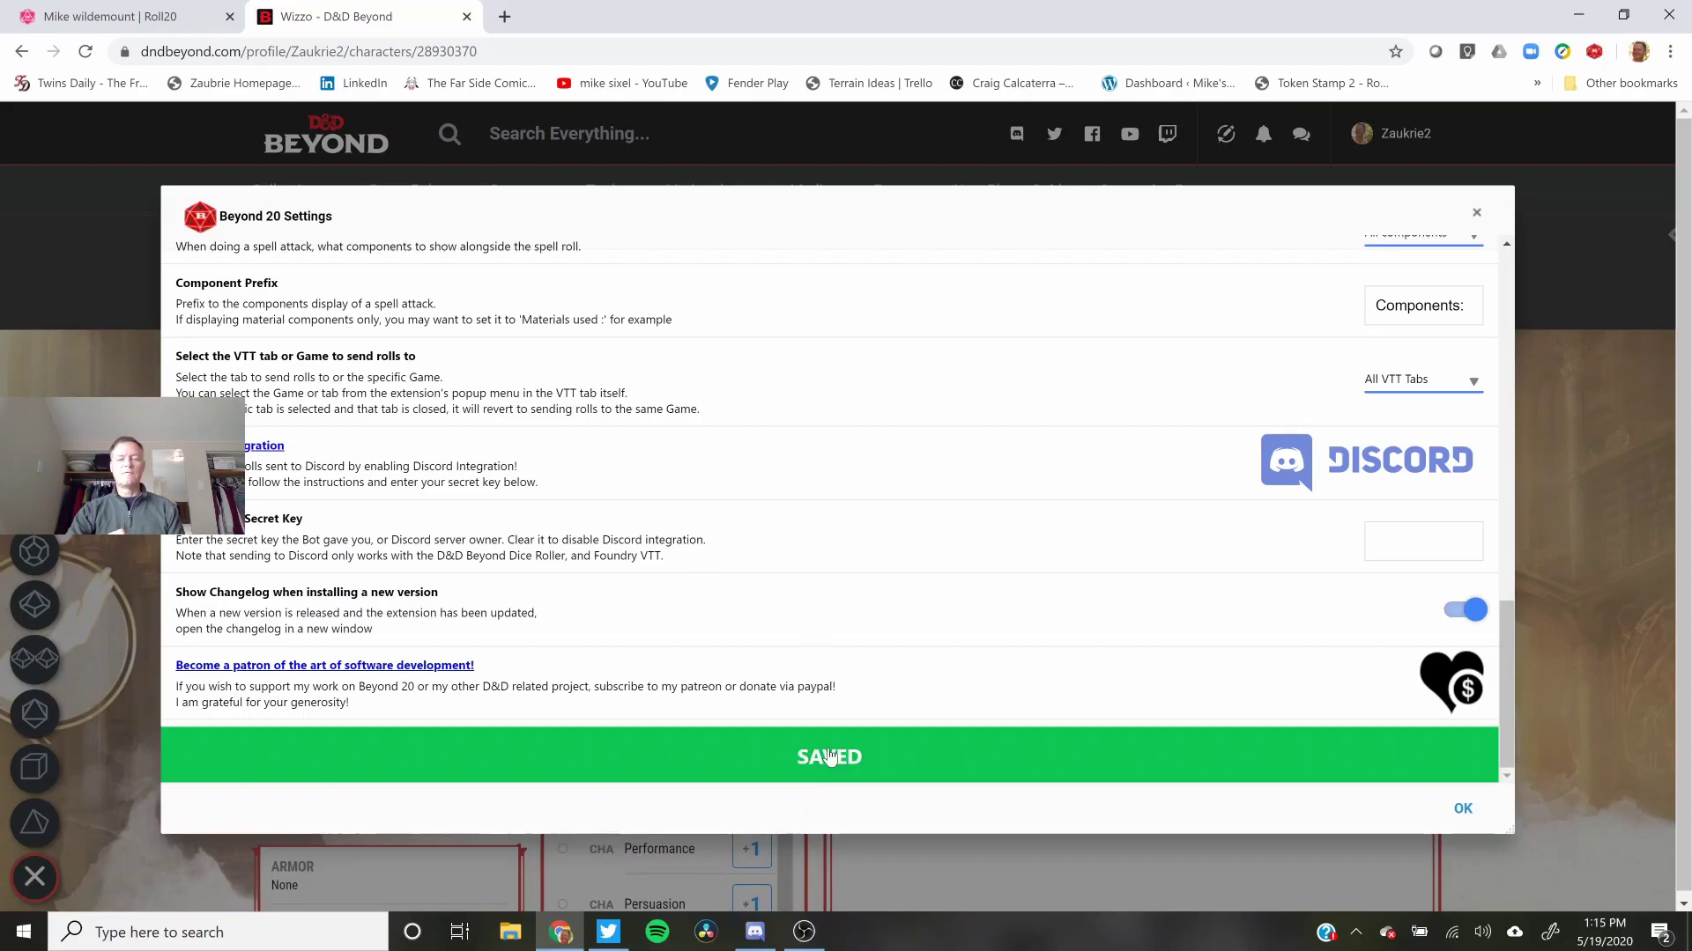
pyautogui.click(1462, 810)
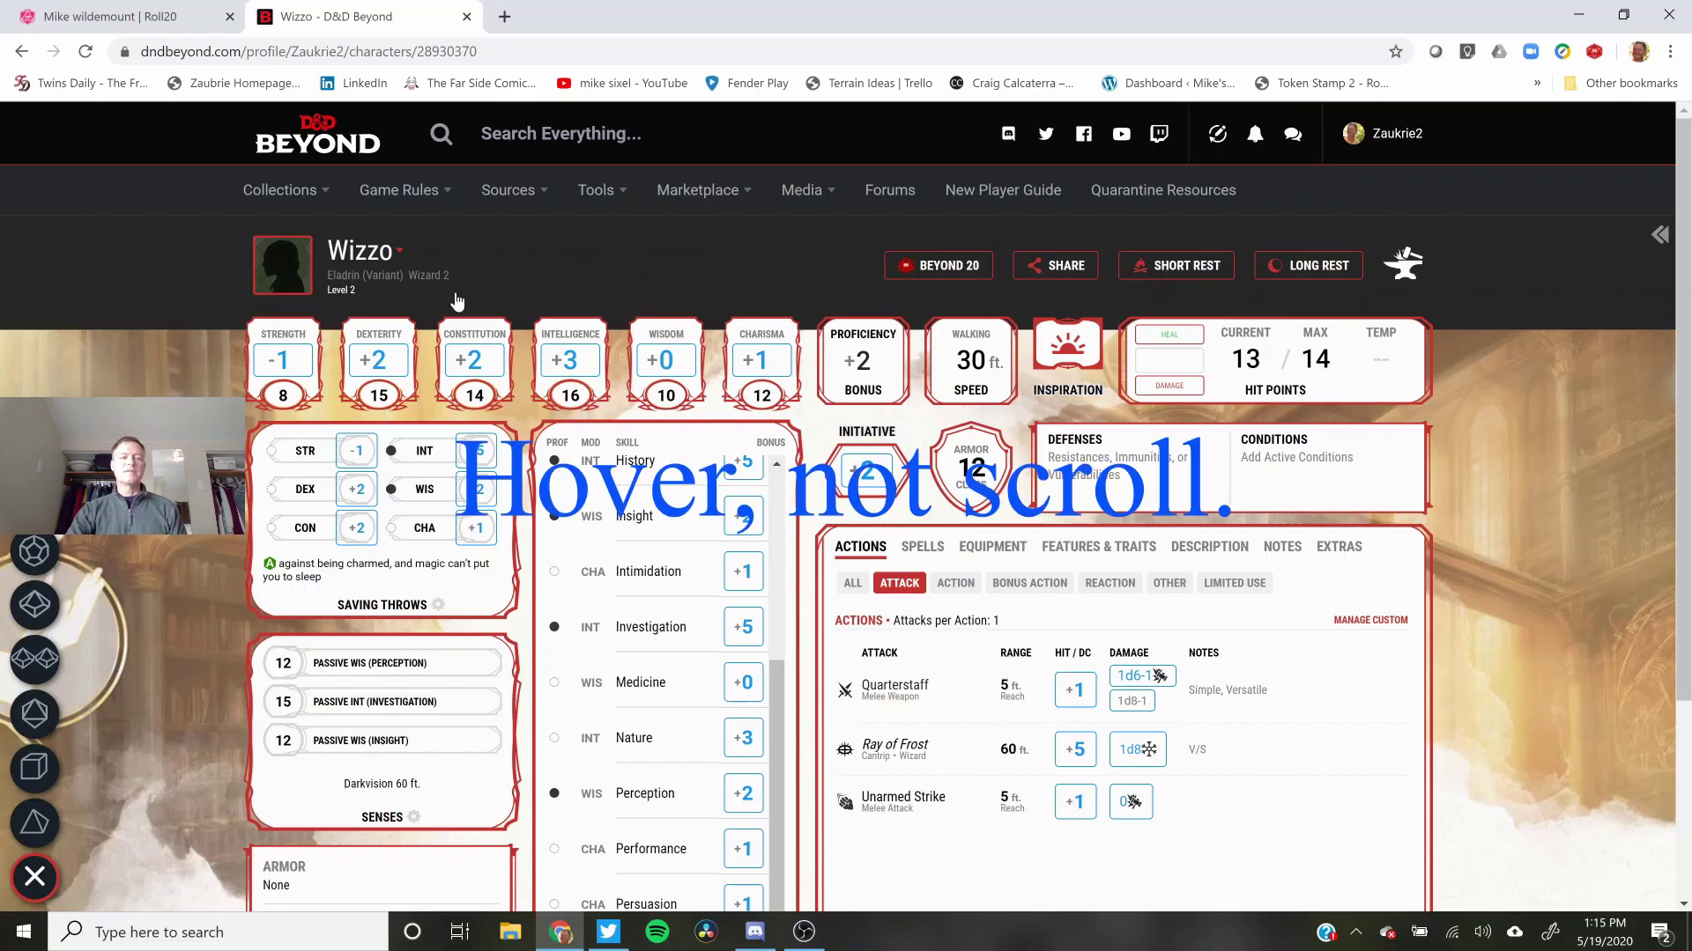
# Step: Examine the quick roll areas on Wizzo's ability scores, skills and initiative
pyautogui.moveTo(282, 398)
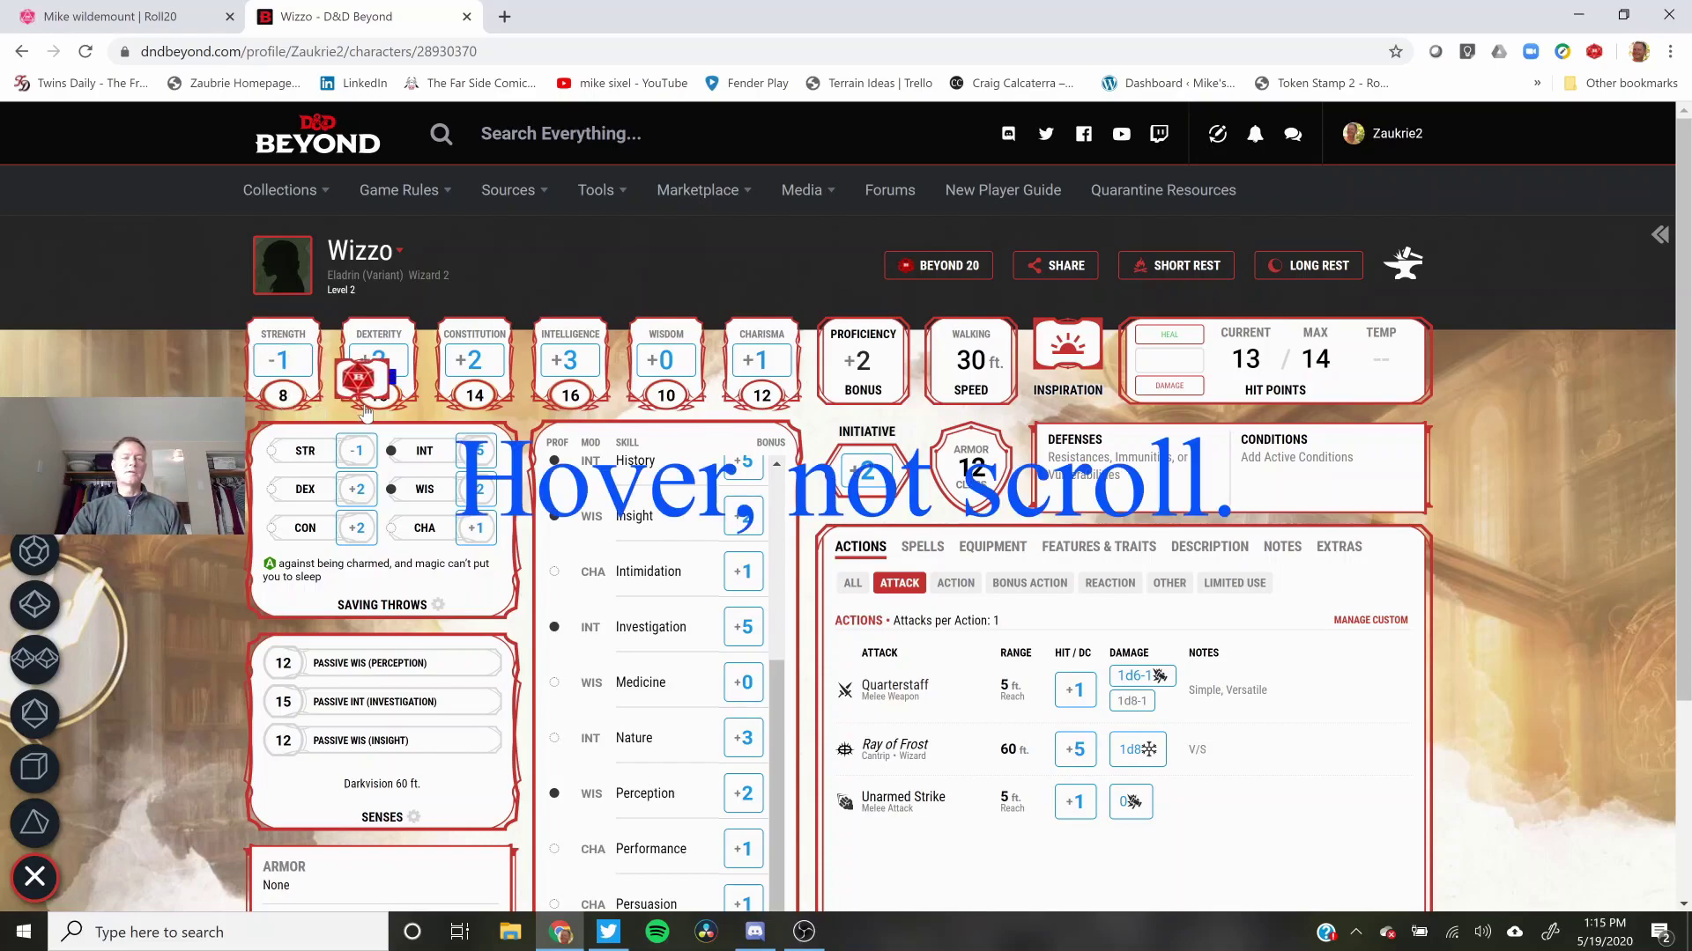
pyautogui.moveTo(484, 407)
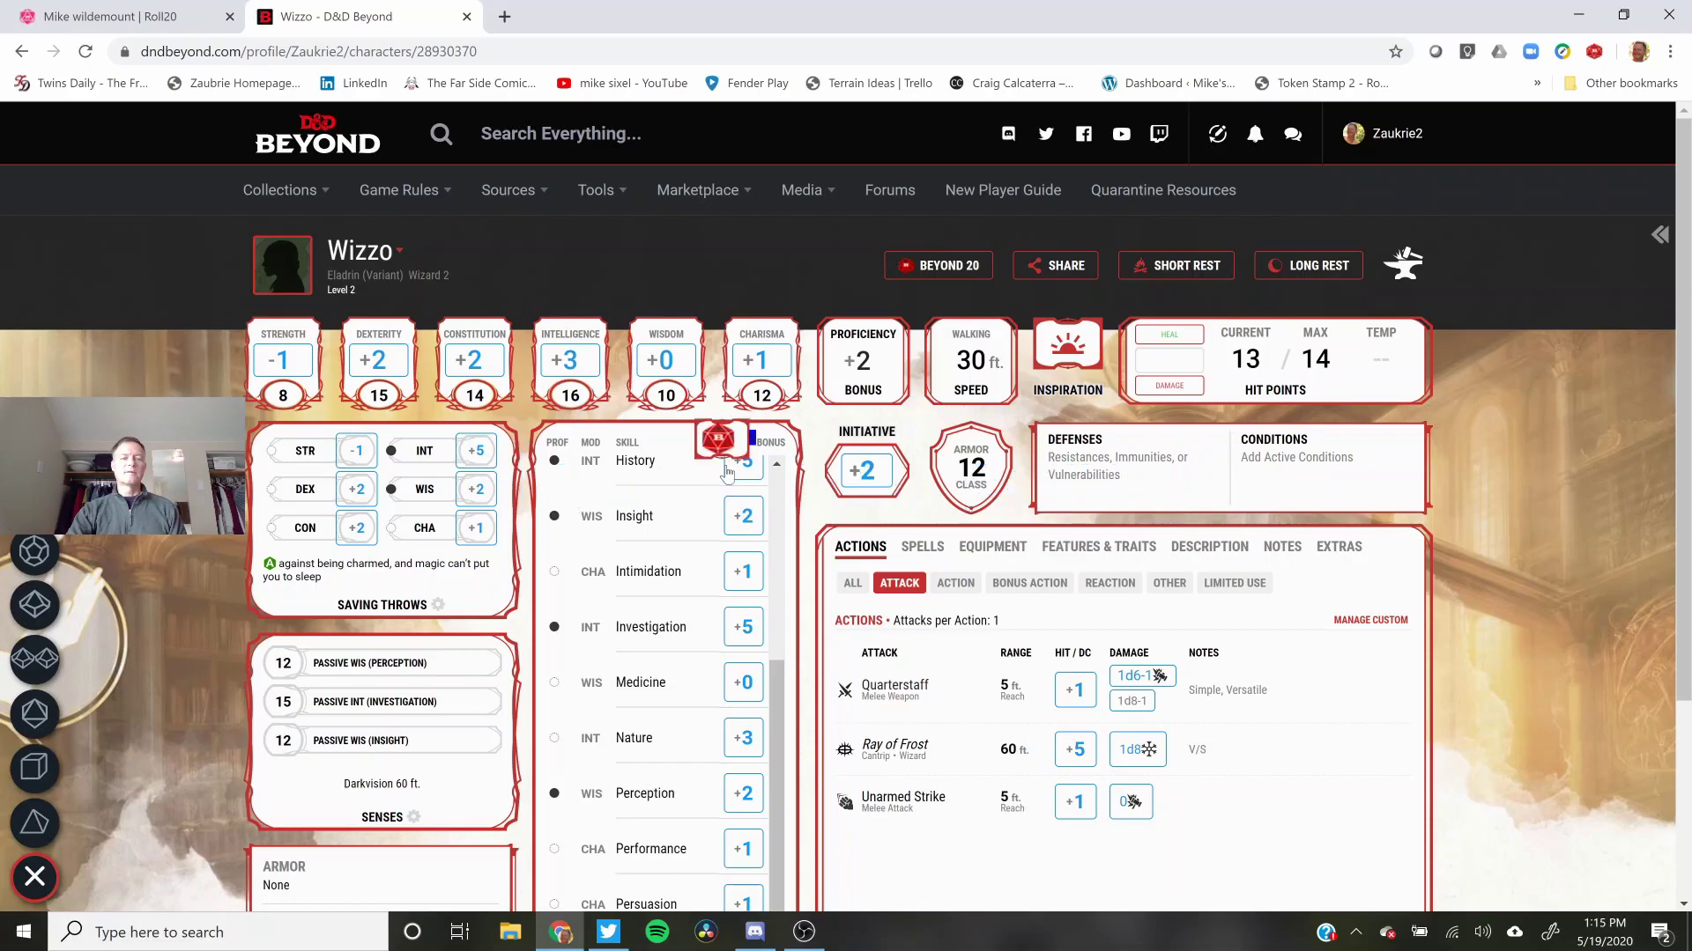
pyautogui.moveTo(744, 572)
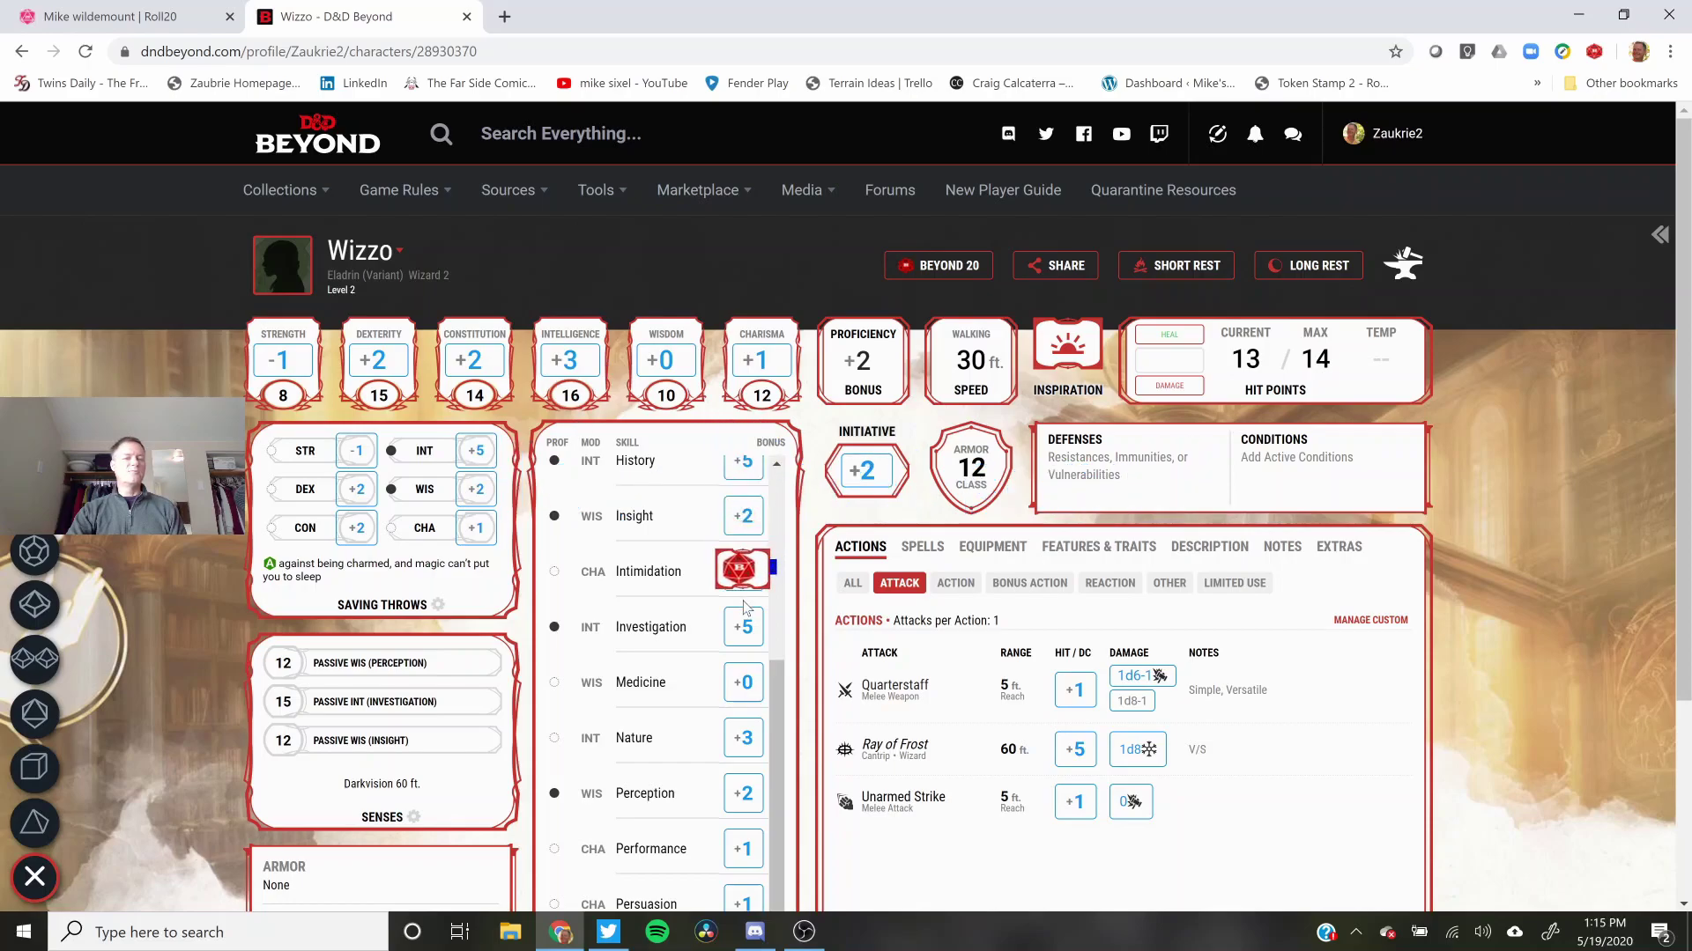
pyautogui.moveTo(746, 687)
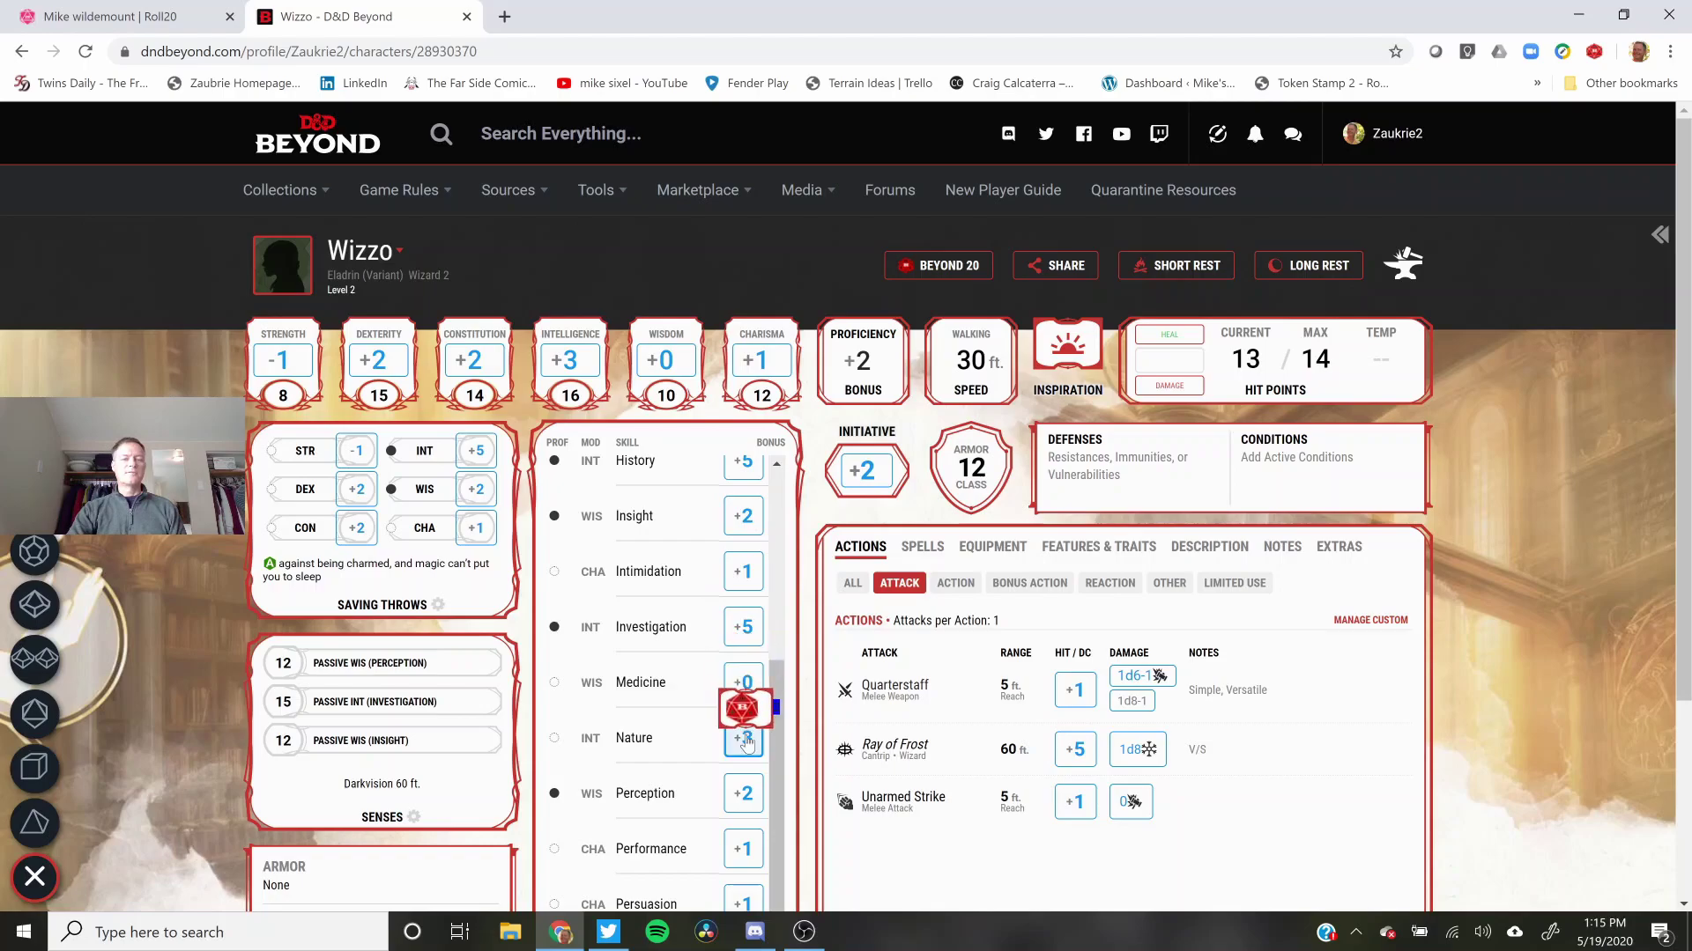
pyautogui.moveTo(743, 848)
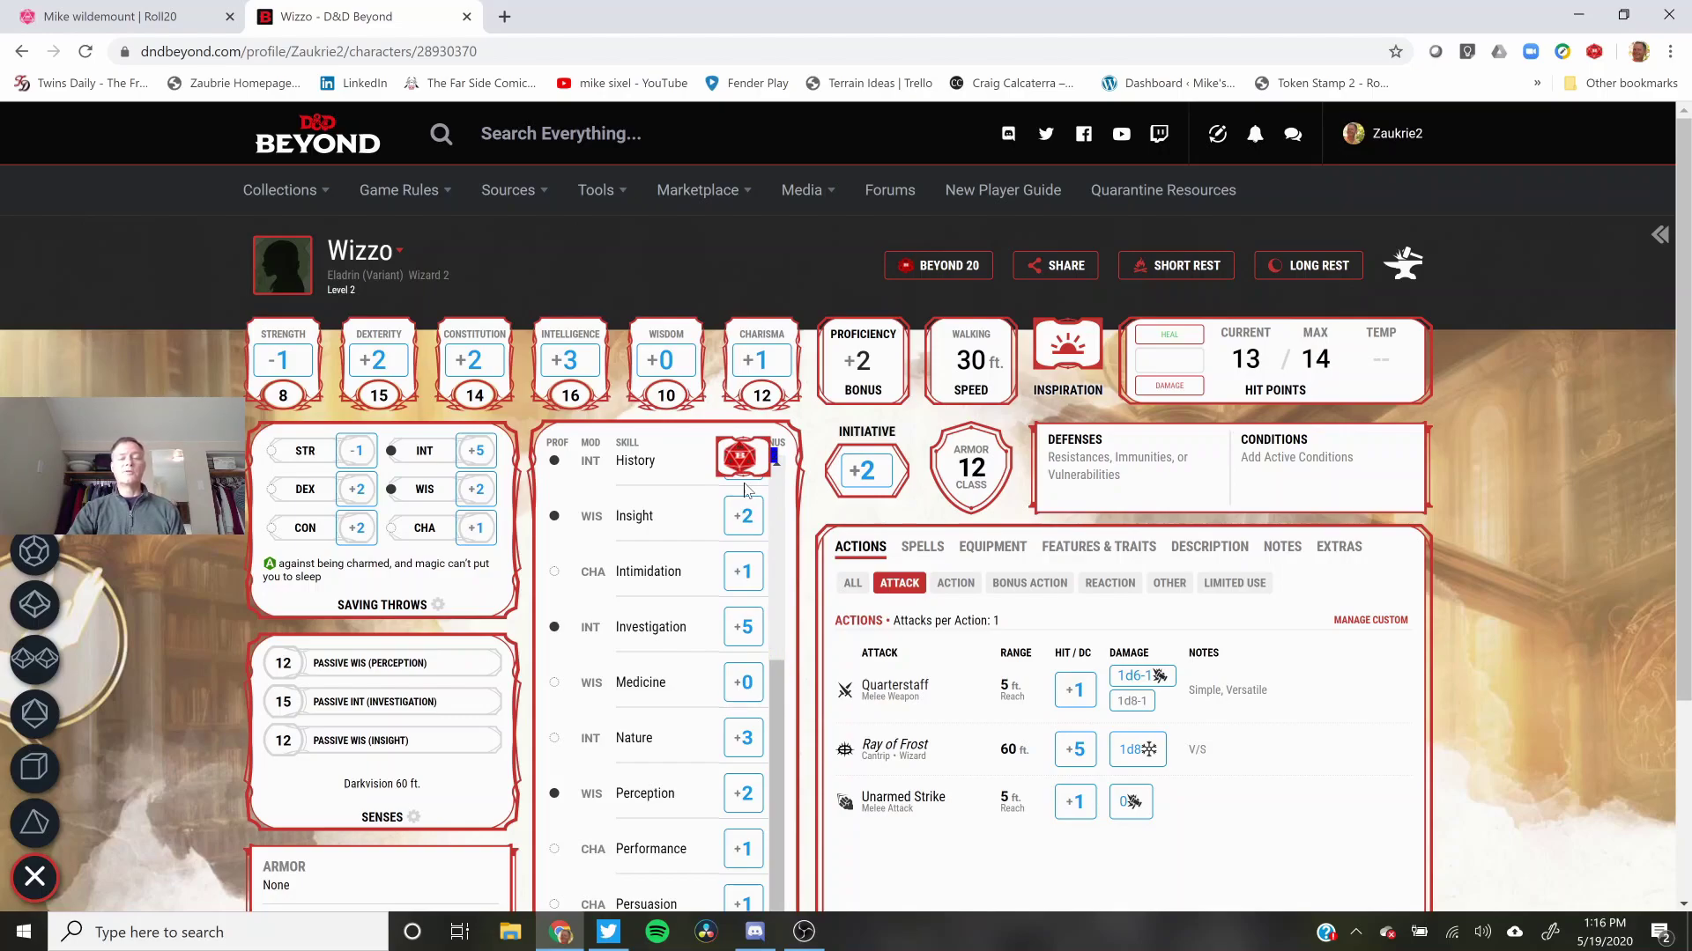
pyautogui.click(876, 474)
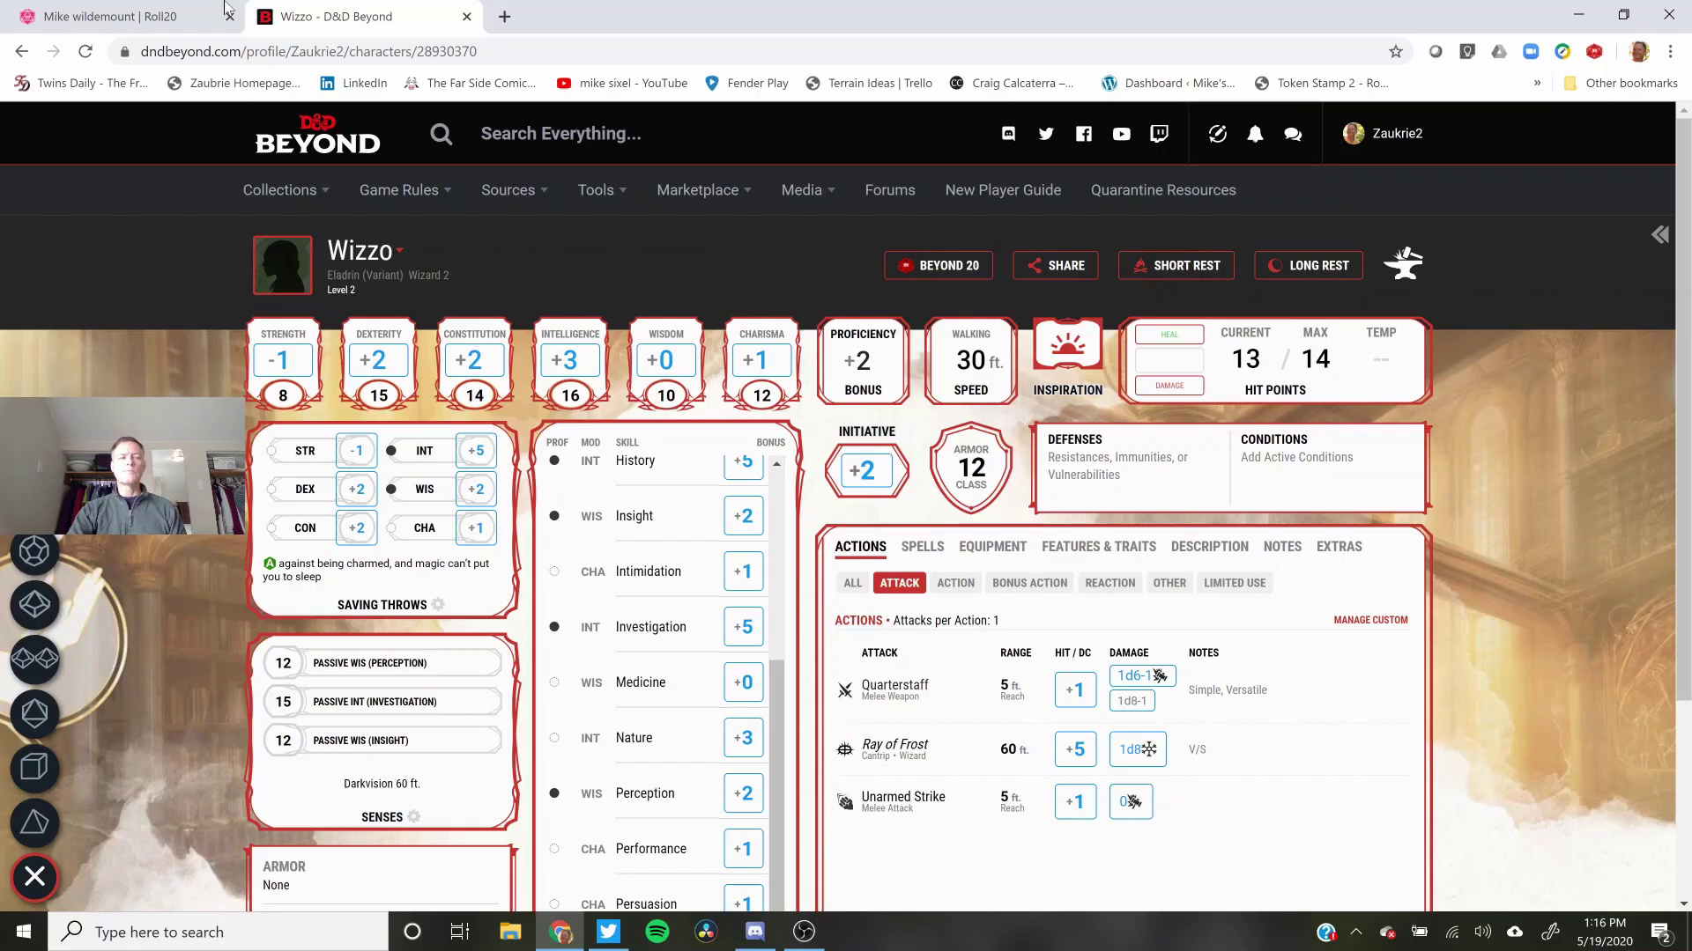
# Step: Switch to the Roll20 game and save the Wizzo token's settings with Bar 1 linked to hp
pyautogui.hotkey('ctrl', 'Tab')
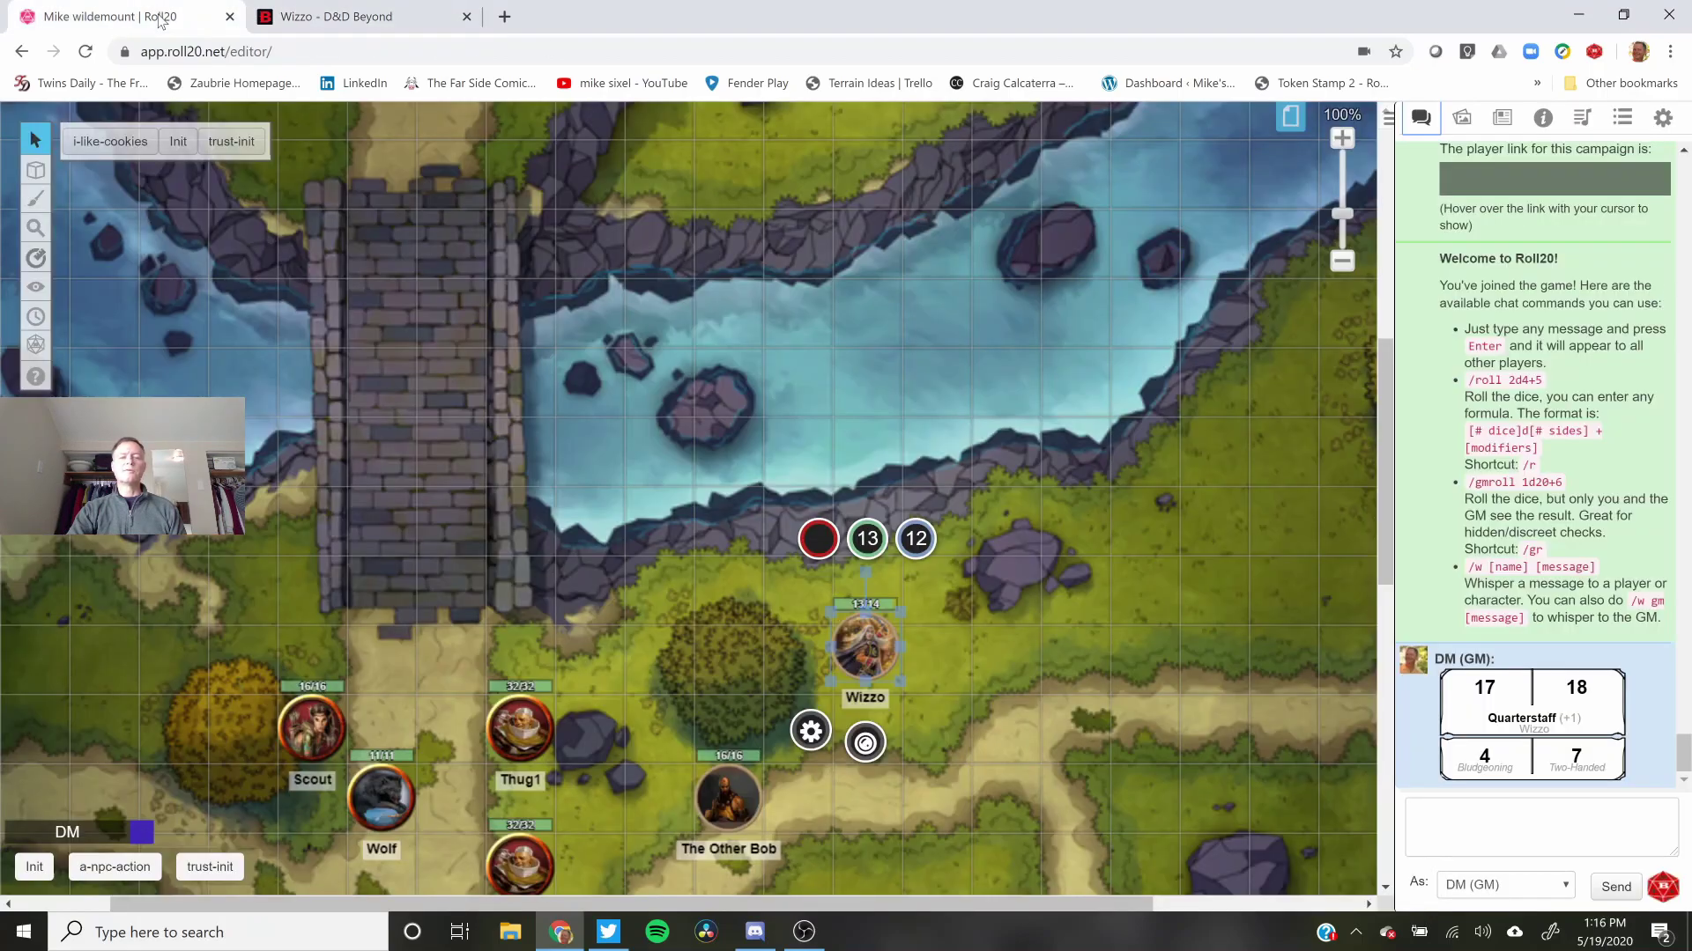
pyautogui.doubleClick(872, 657)
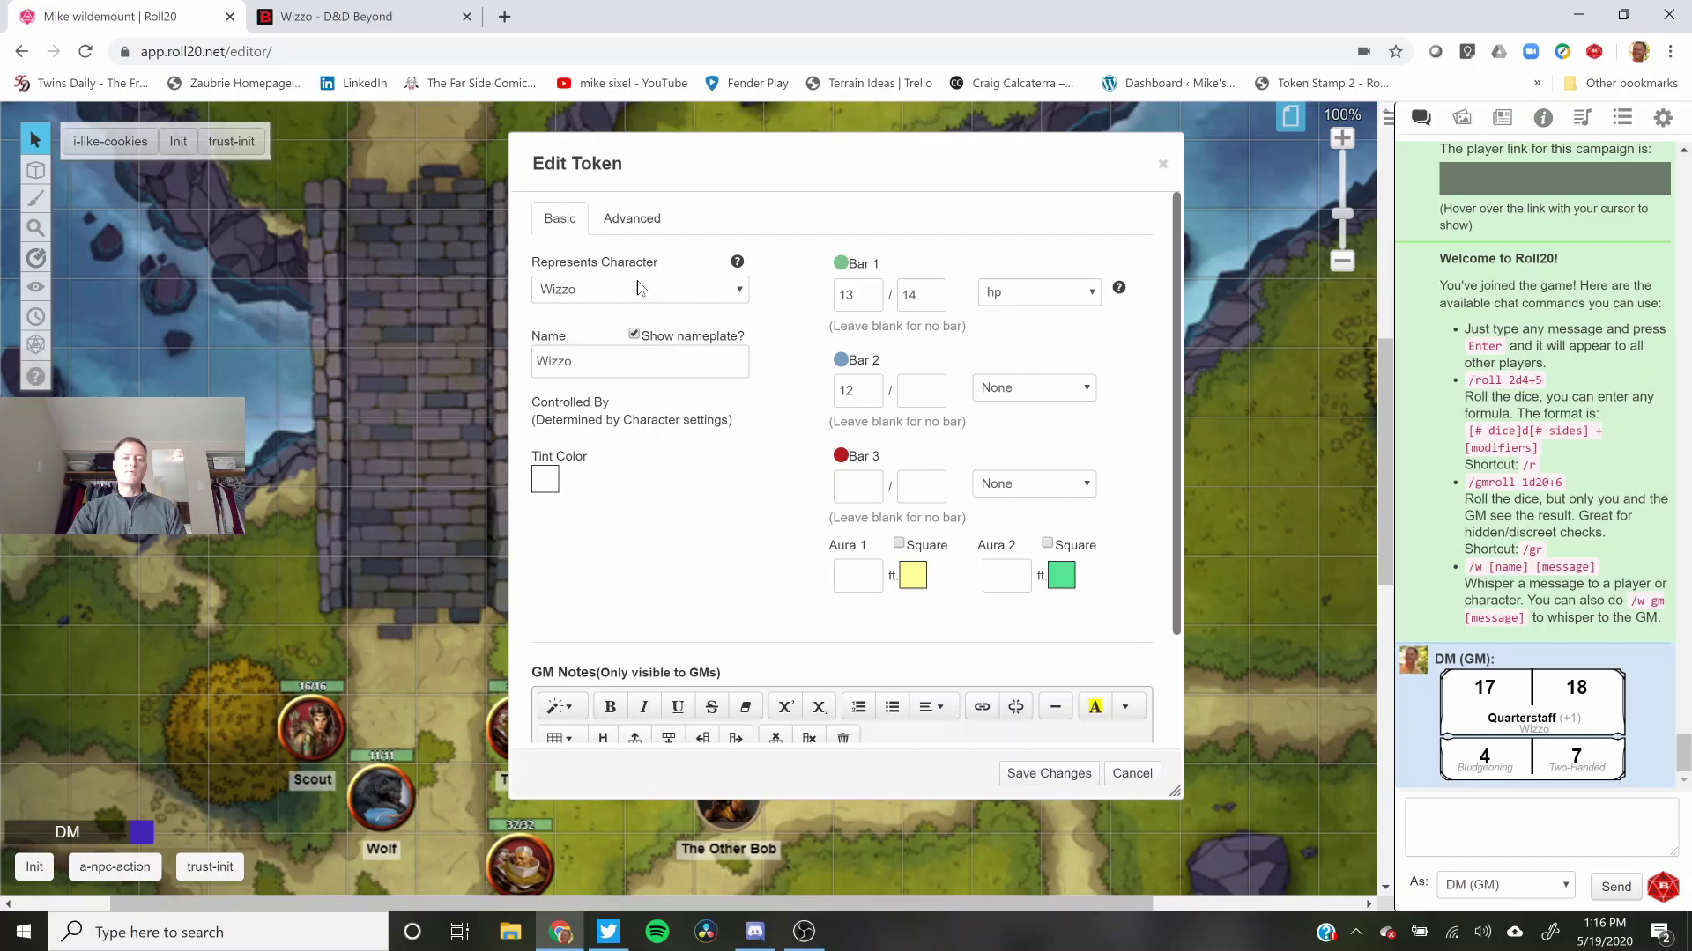
pyautogui.click(407, 17)
pyautogui.click(172, 17)
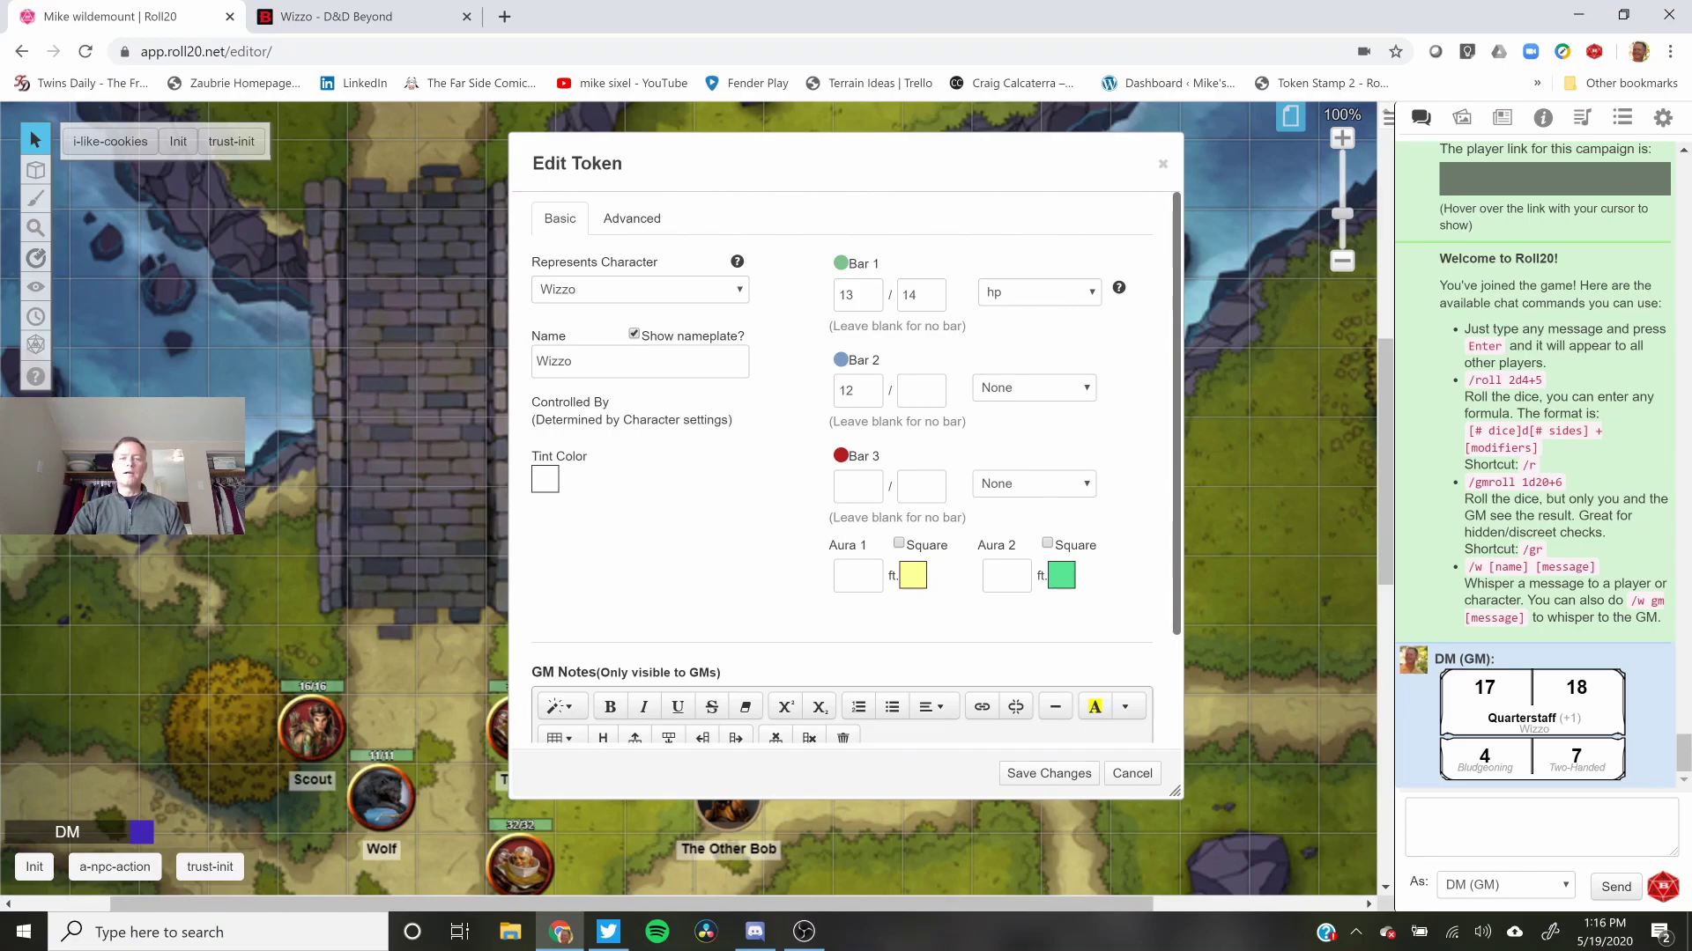
pyautogui.click(1093, 296)
pyautogui.click(1092, 296)
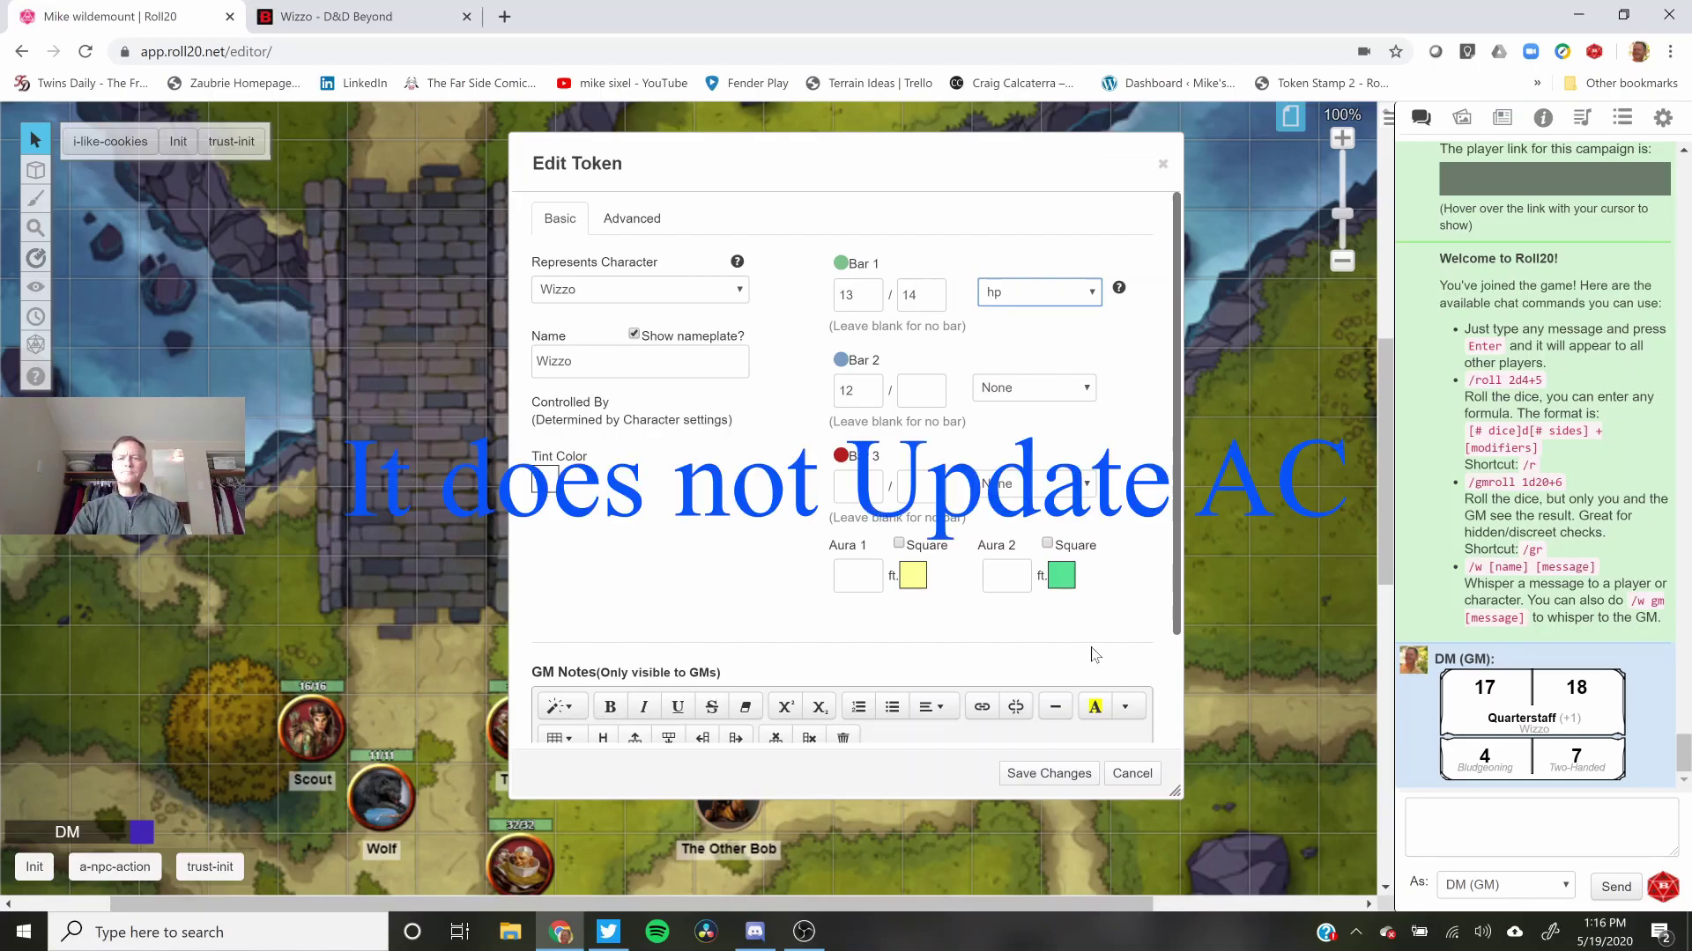
pyautogui.click(1073, 782)
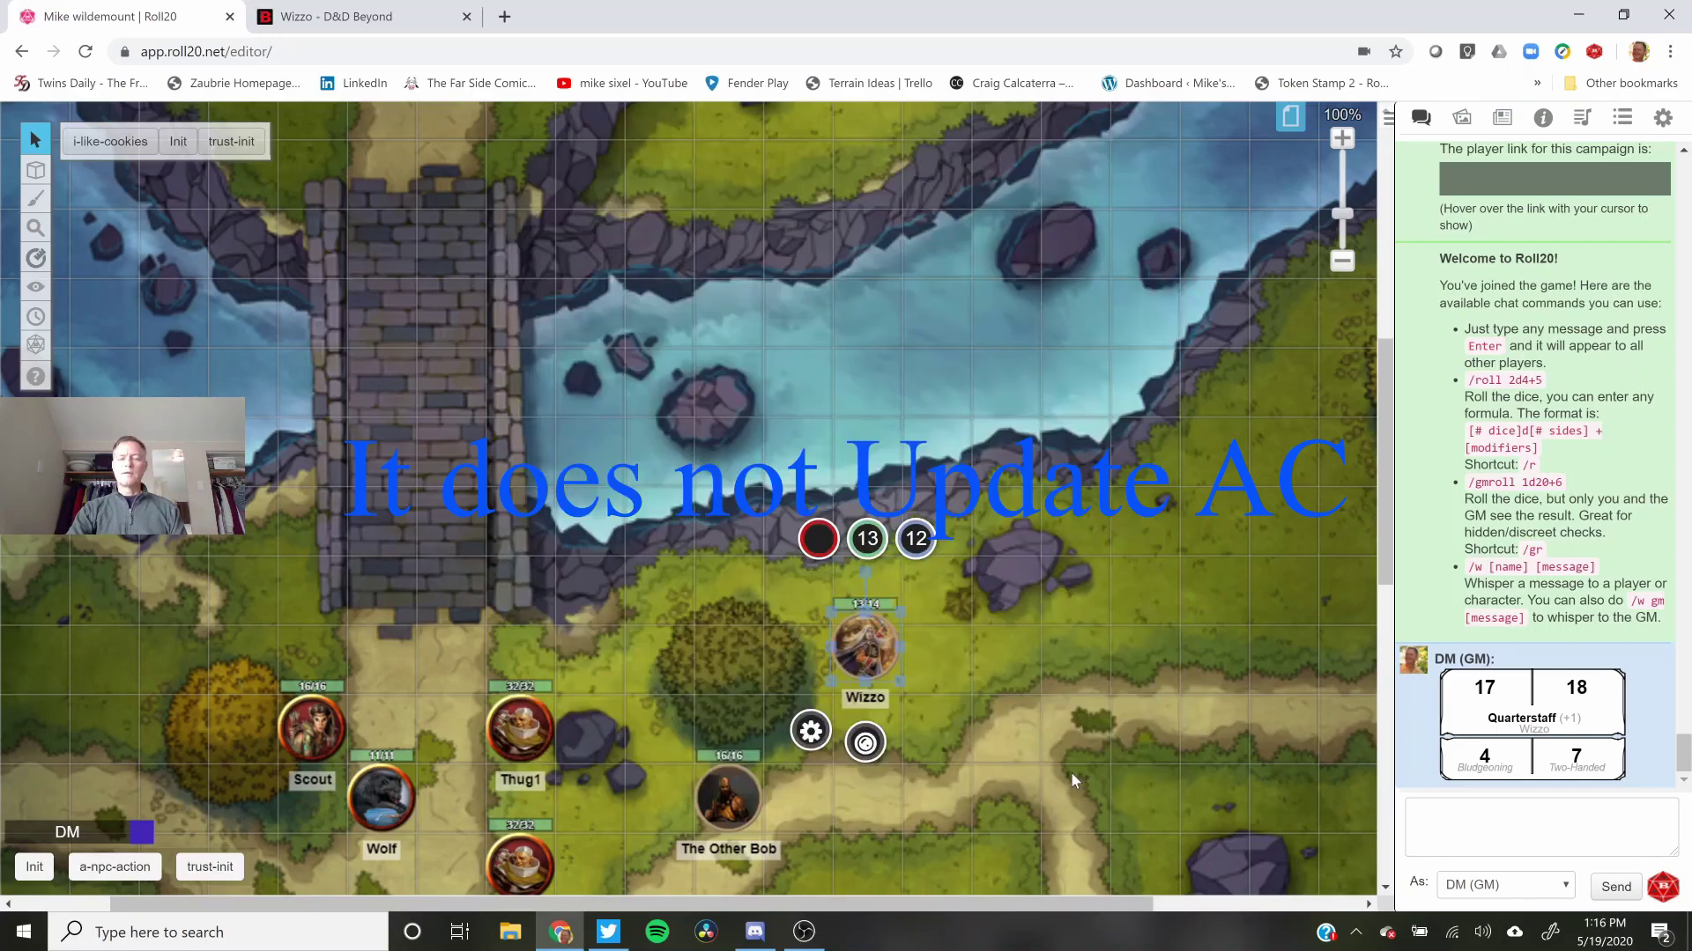
# Step: Open the Wizzo token's Roll20 character sheet, examine its armor class and hit points, and close the sheet
pyautogui.doubleClick(859, 660)
pyautogui.click(563, 220)
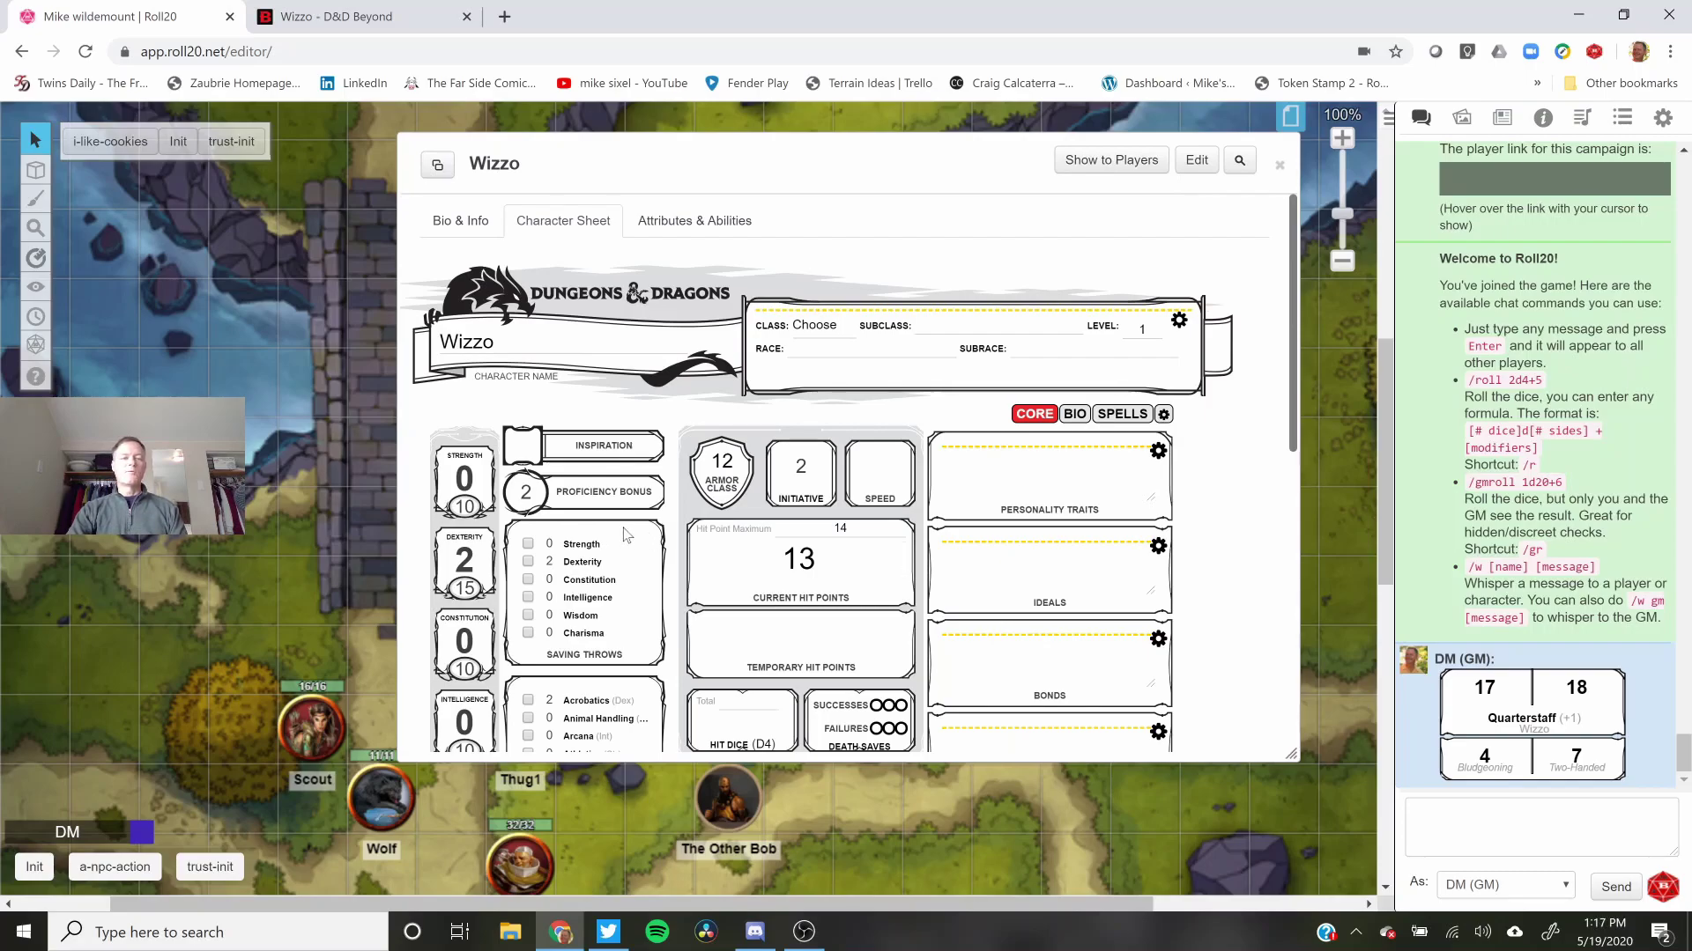
pyautogui.scroll(-1, 597, 527)
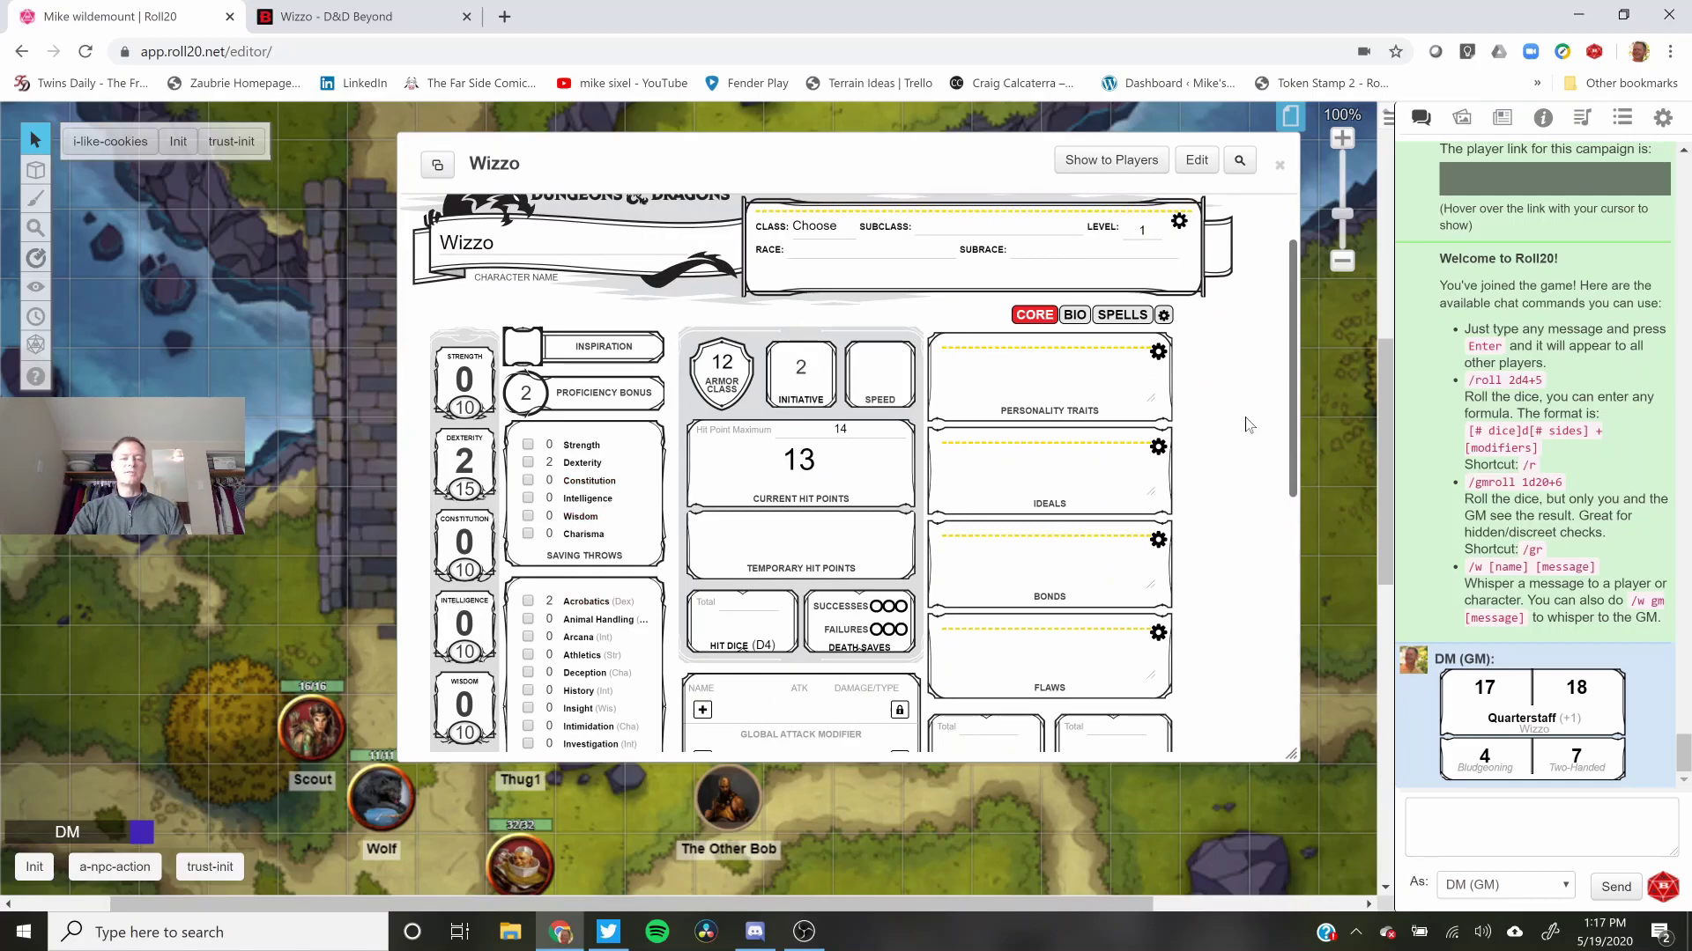
pyautogui.click(1279, 165)
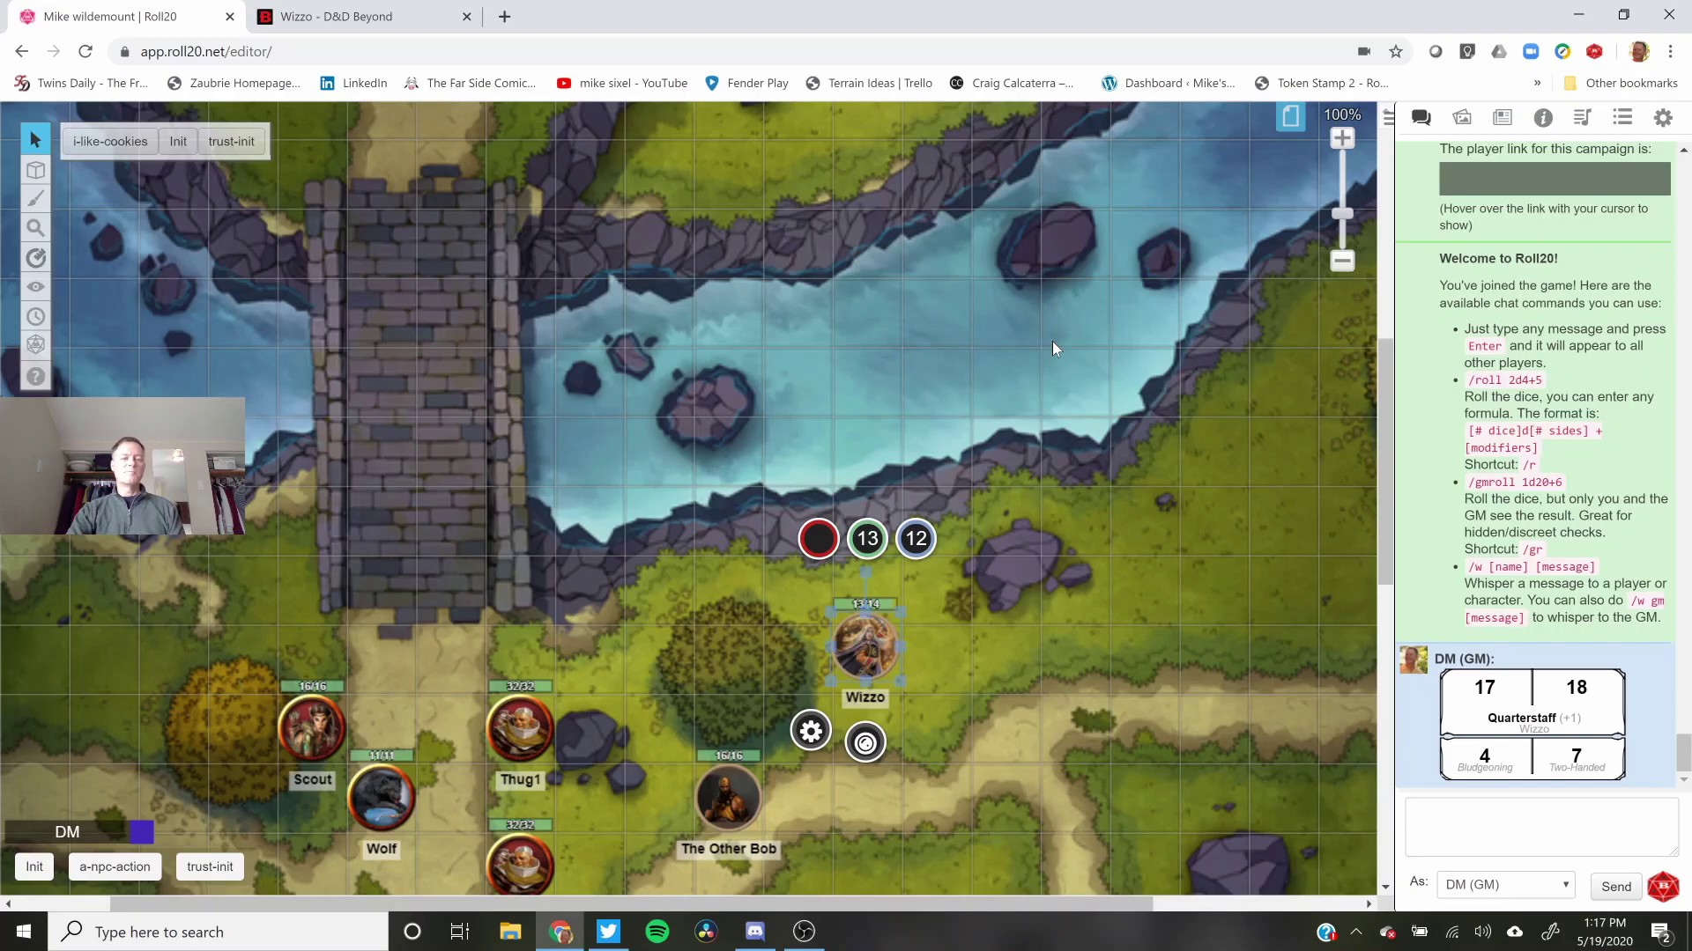
# Step: Switch to Wizzo's D&D Beyond sheet, roll a Constitution check, and inspect both roll breakdowns in the Roll20 chat
pyautogui.click(398, 23)
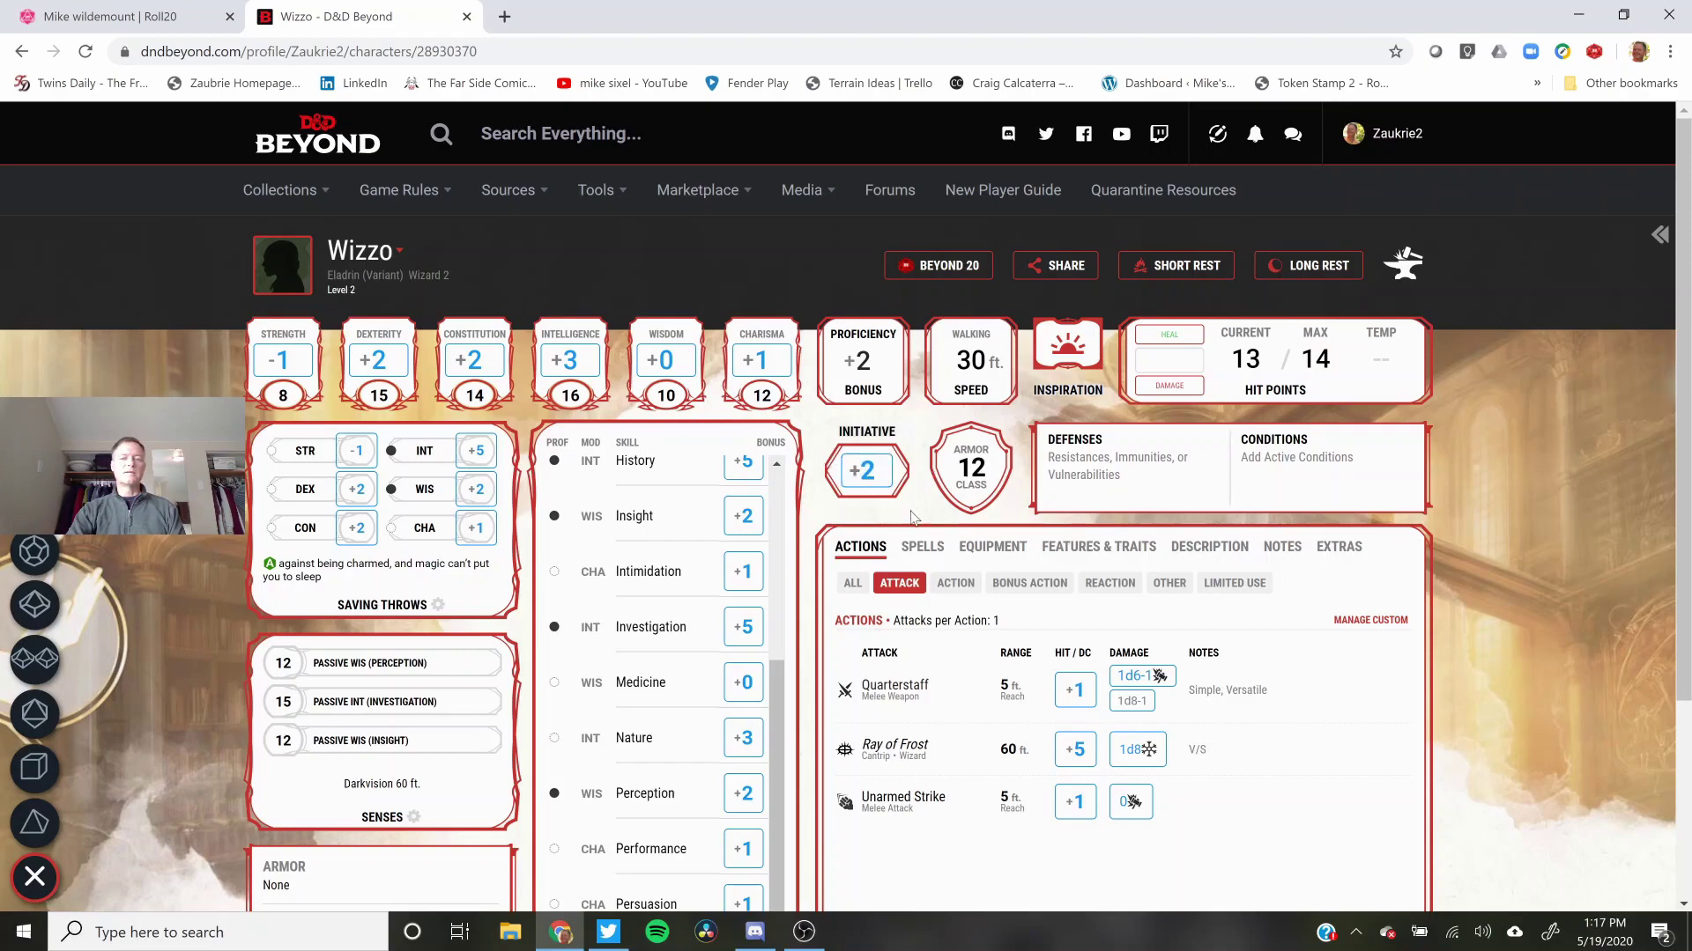
pyautogui.scroll(-1, 890, 549)
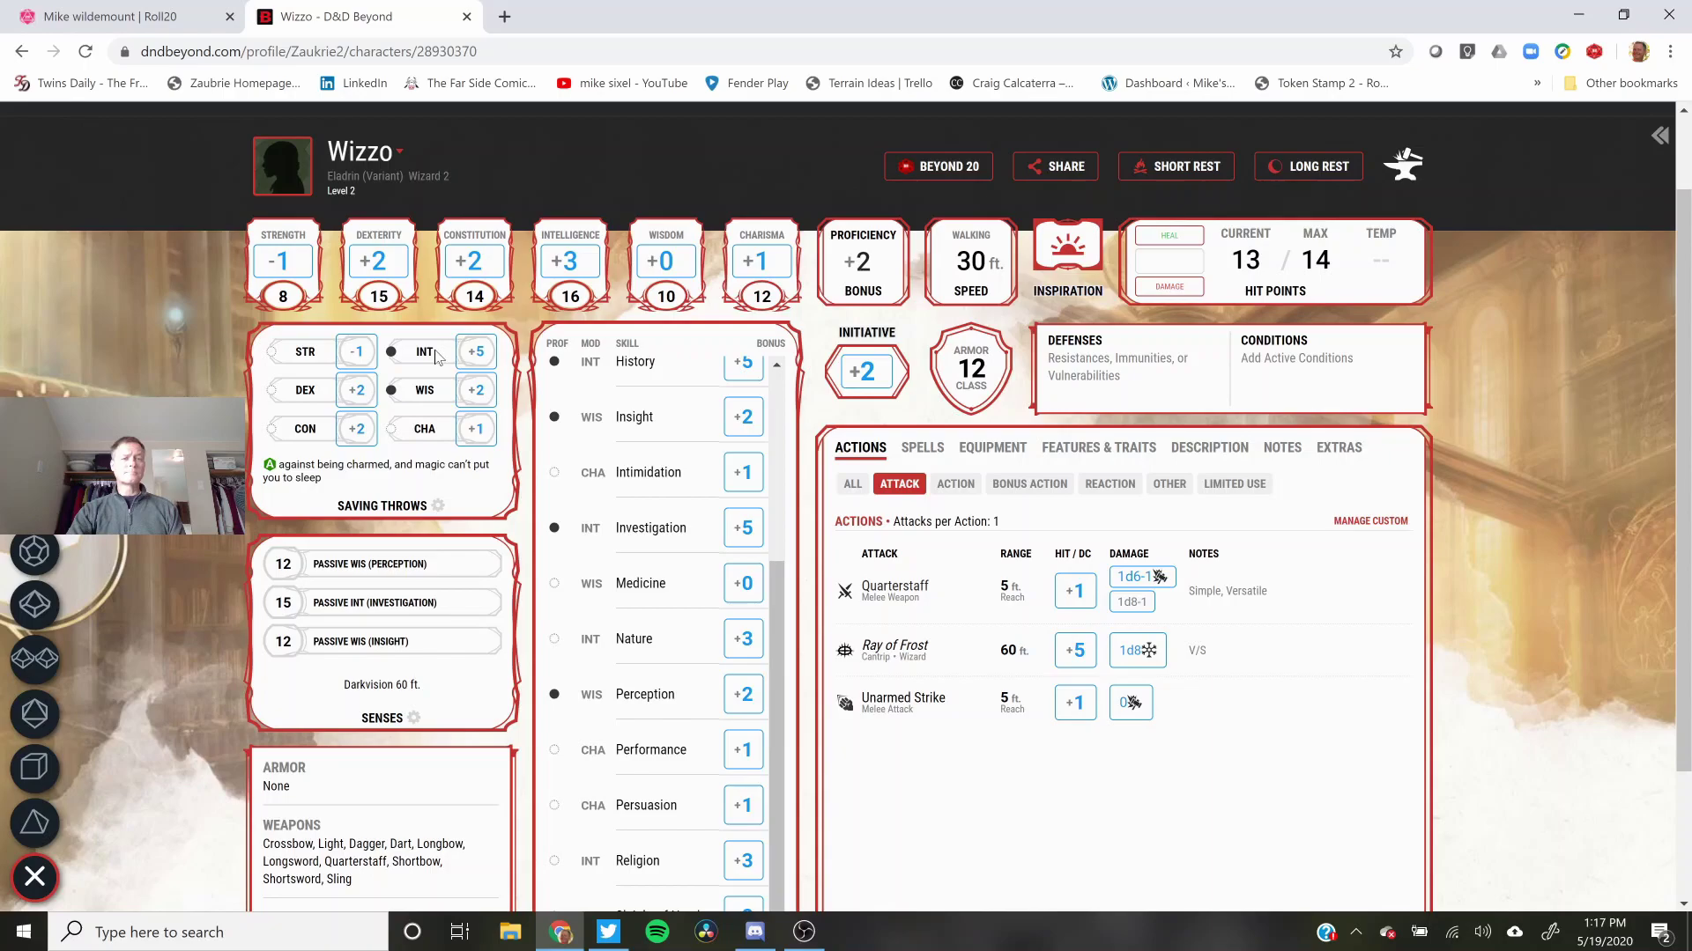
pyautogui.click(476, 296)
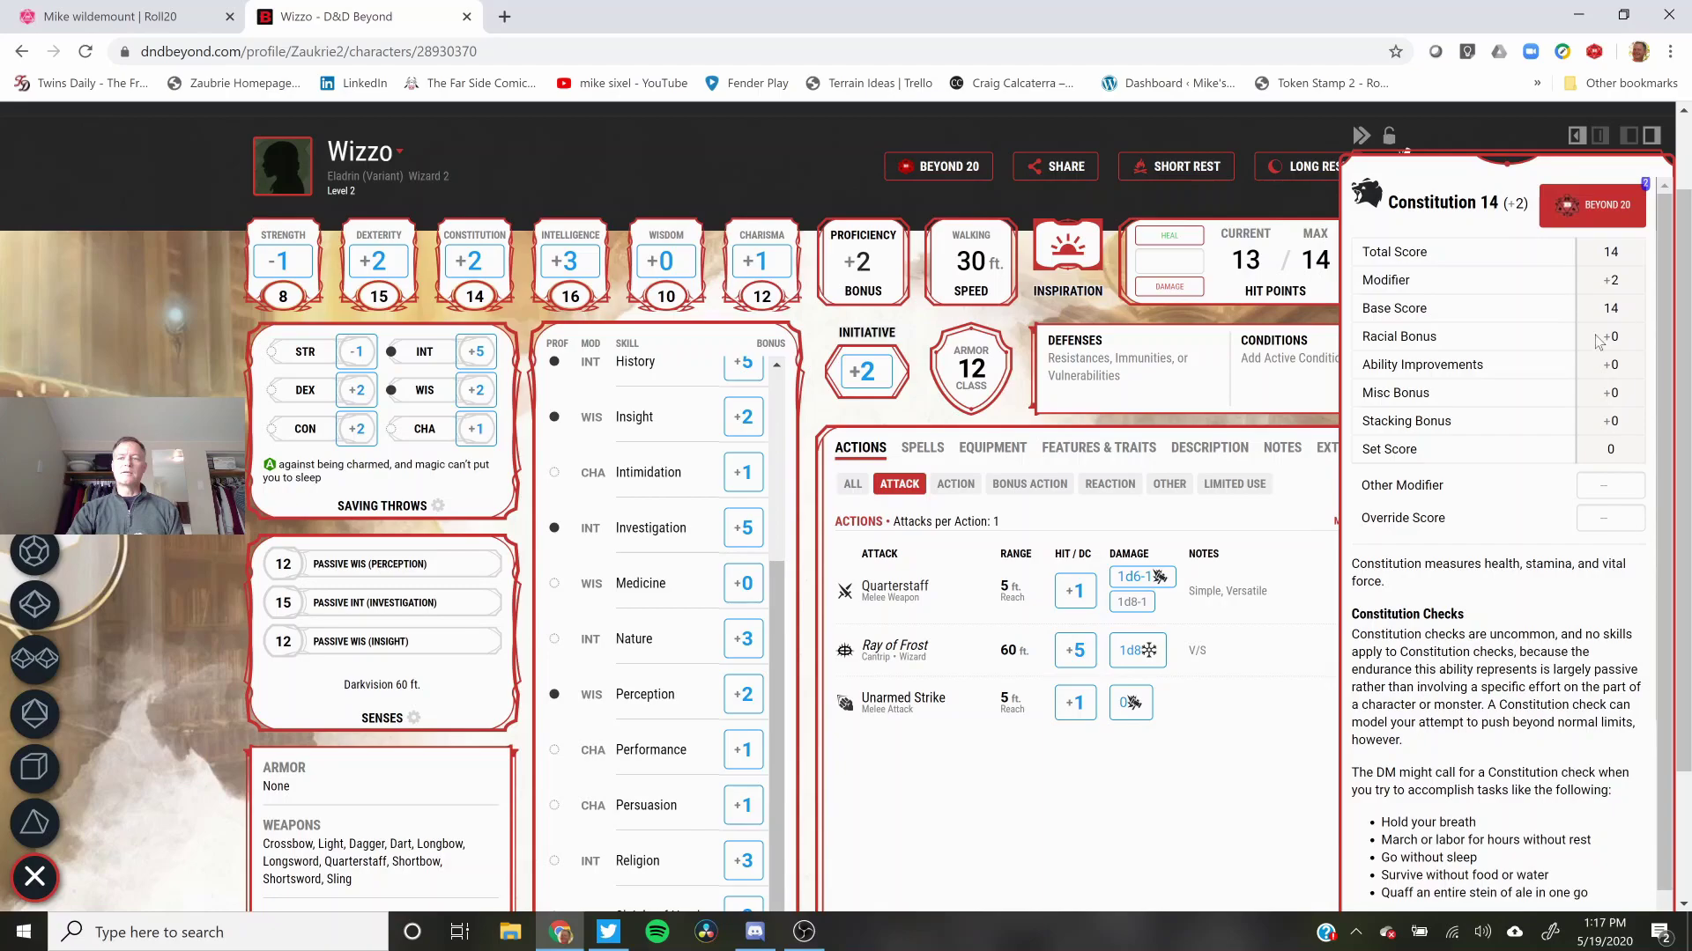
pyautogui.click(98, 18)
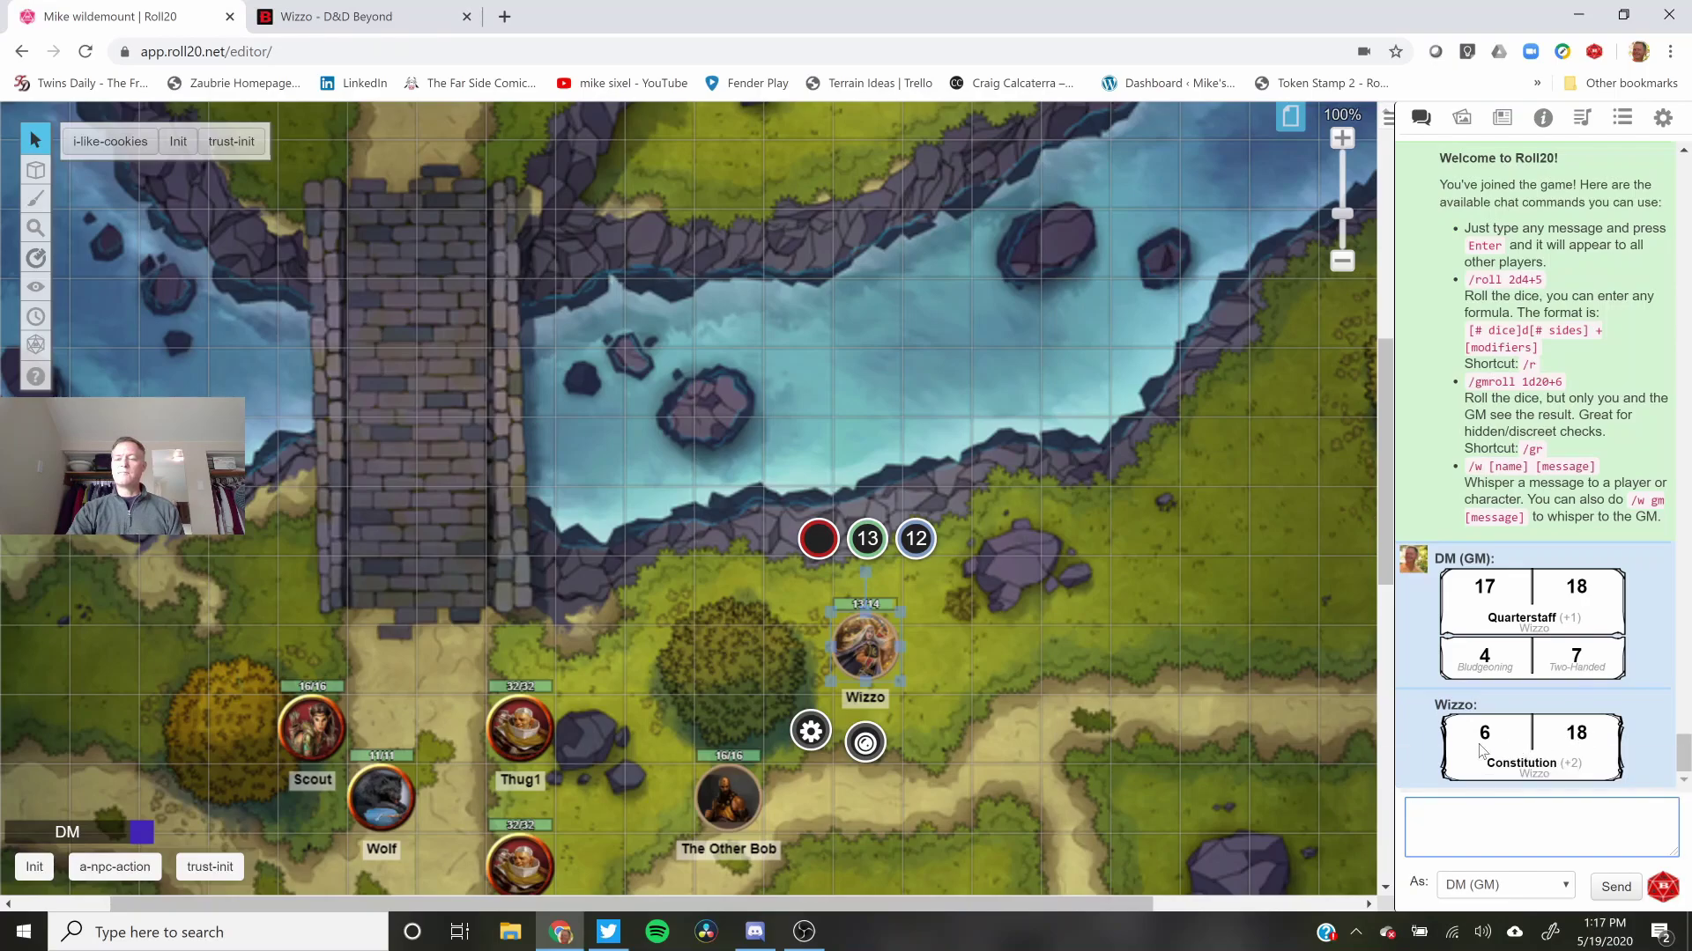
pyautogui.moveTo(1489, 738)
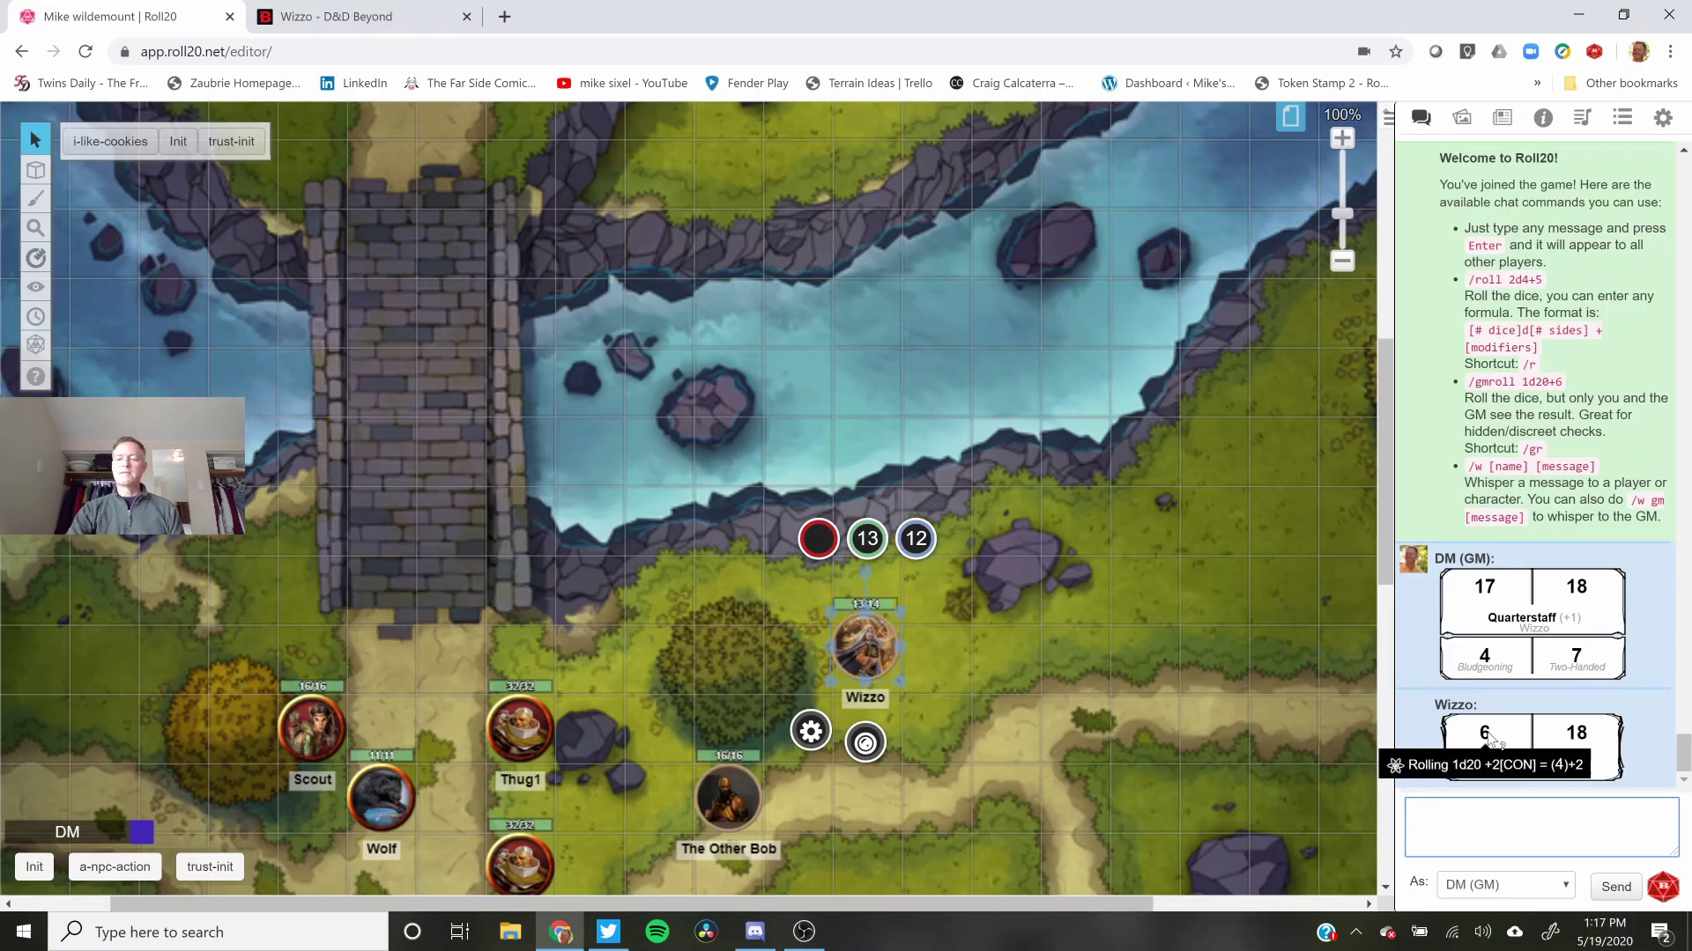
pyautogui.moveTo(1580, 740)
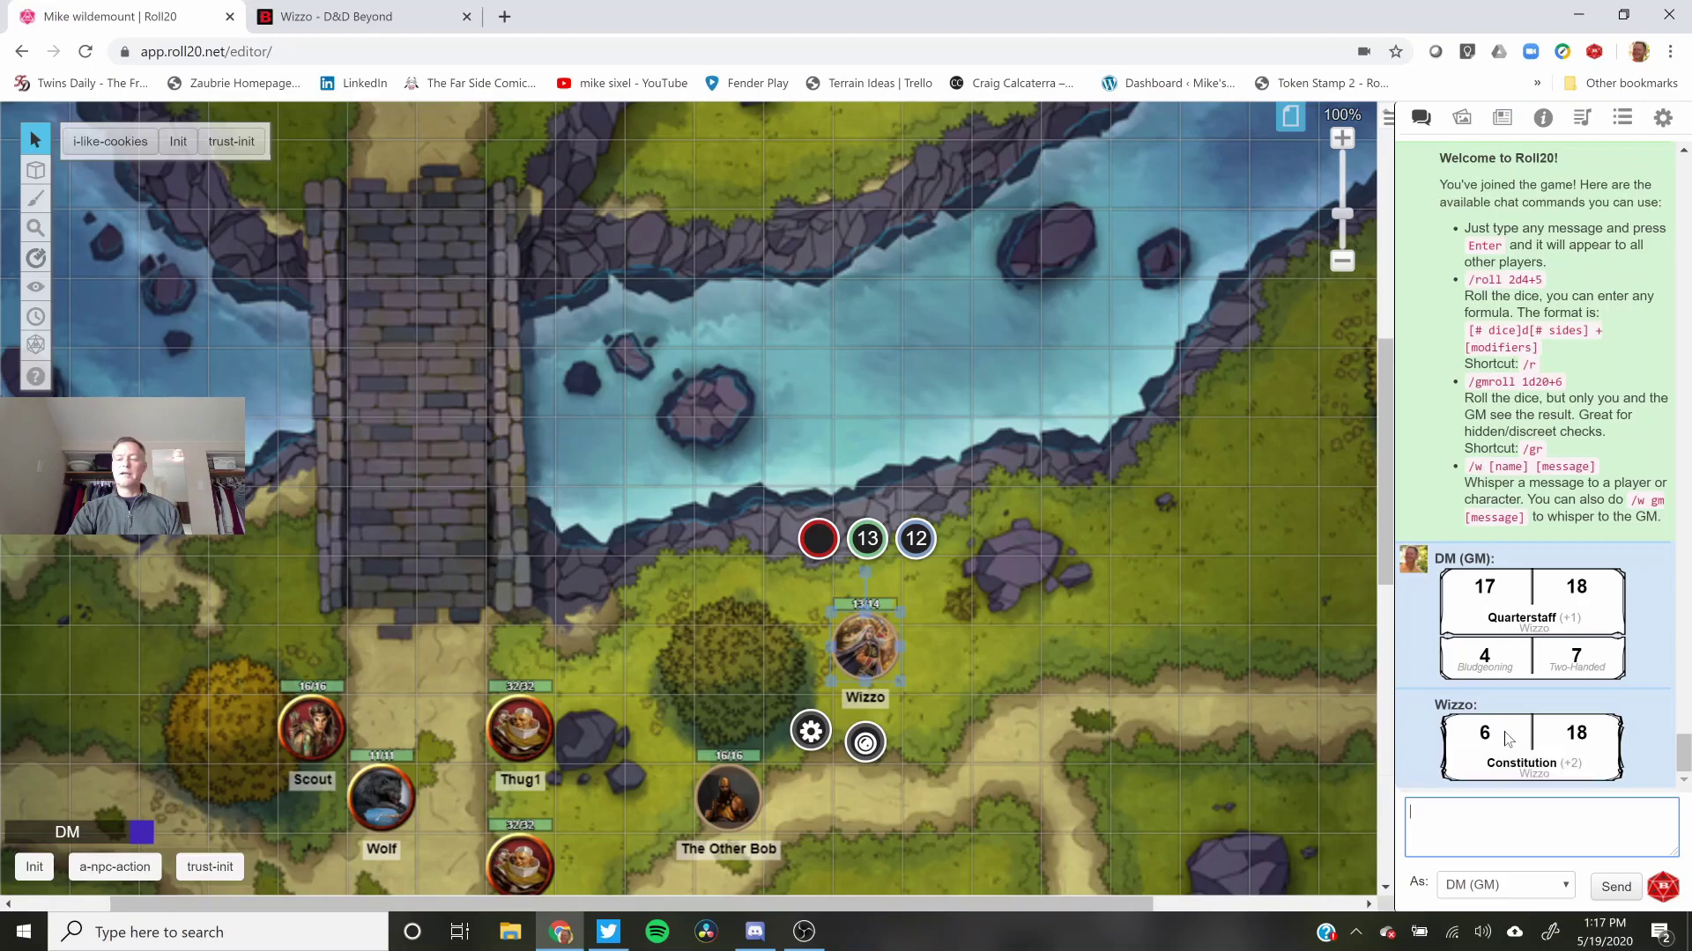
# Step: Roll Wizzo's Quarterstaff attack from D&D Beyond and inspect both attack rolls in the Roll20 chat
pyautogui.click(308, 14)
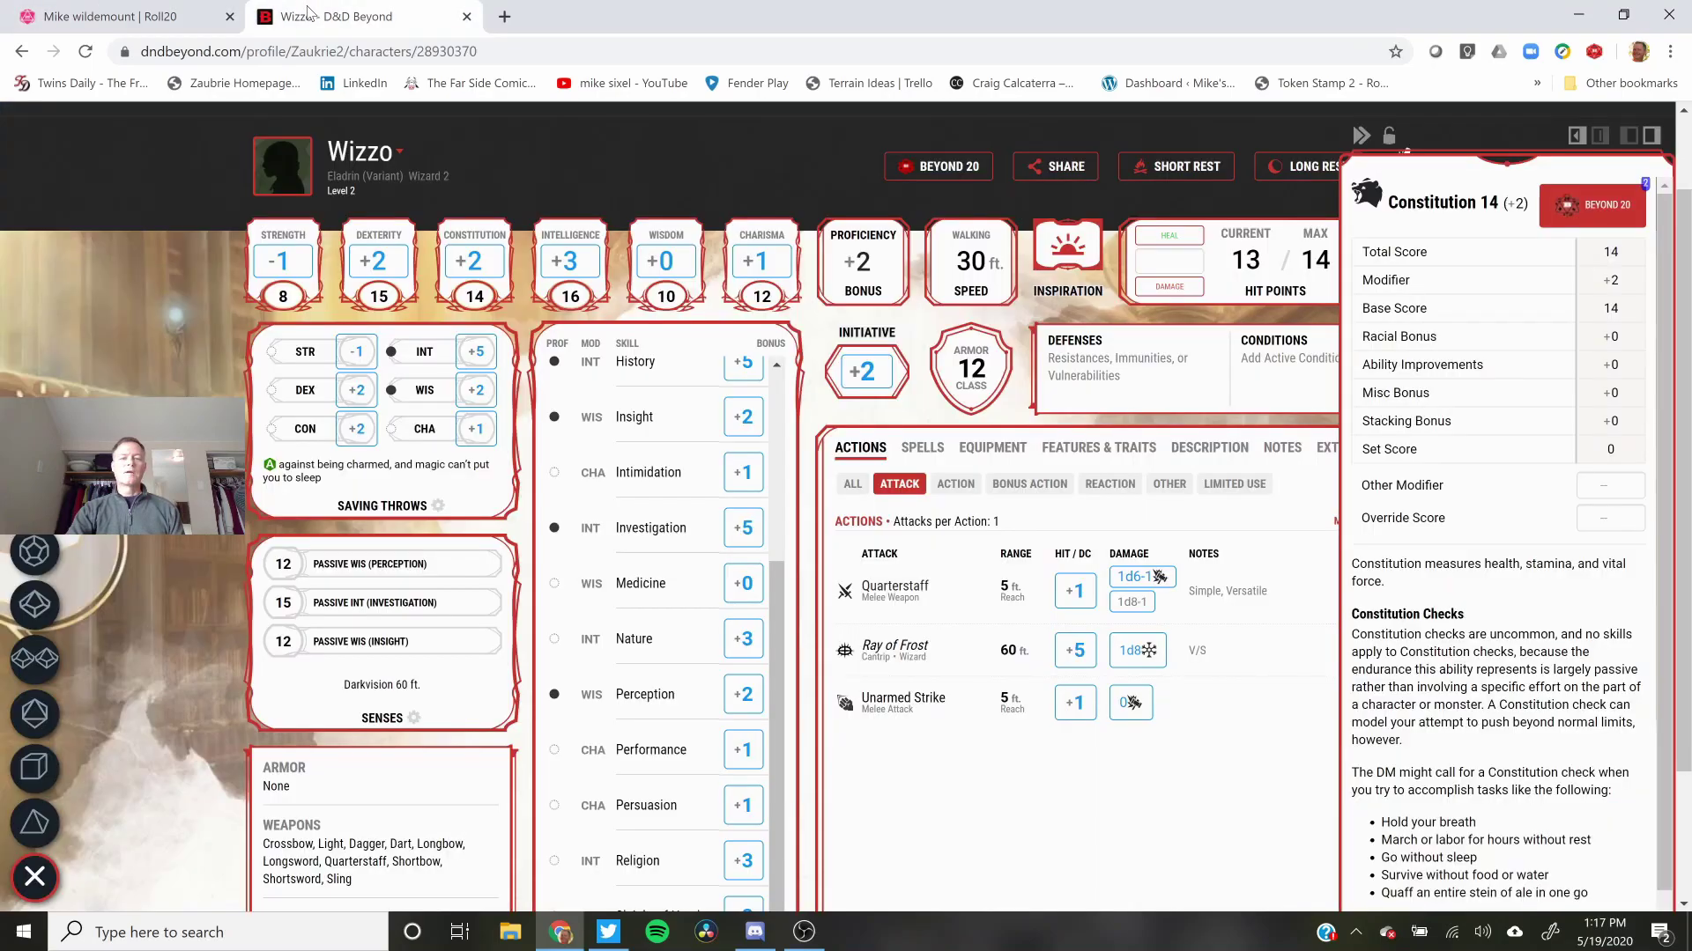
pyautogui.click(845, 596)
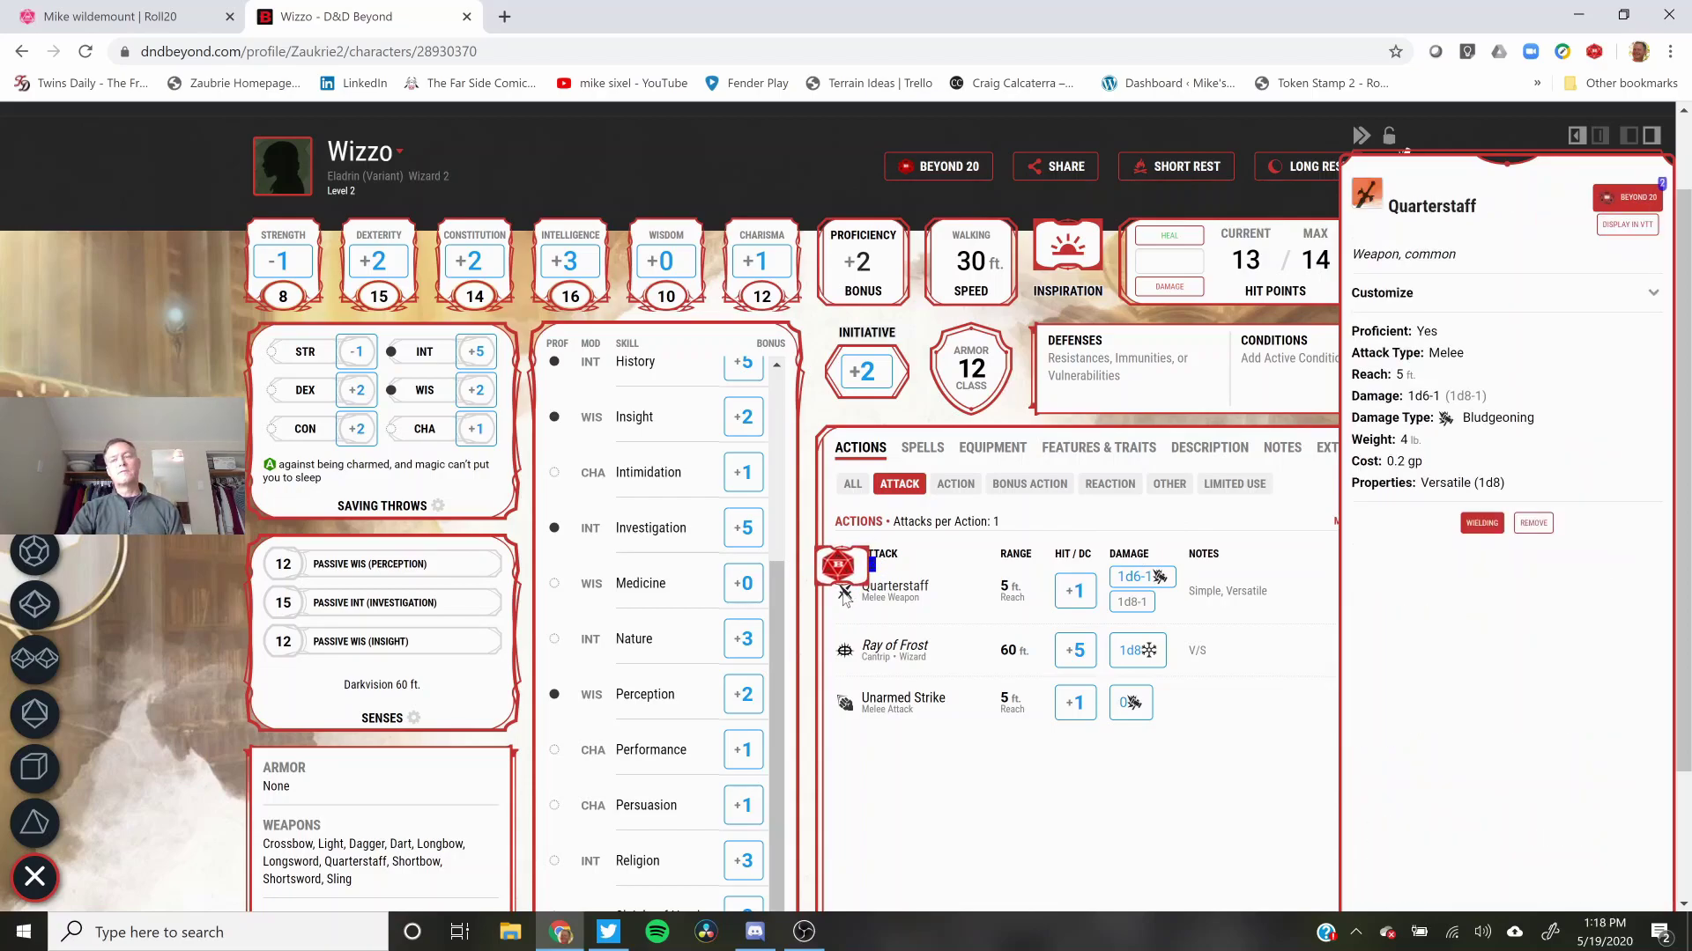
pyautogui.click(838, 564)
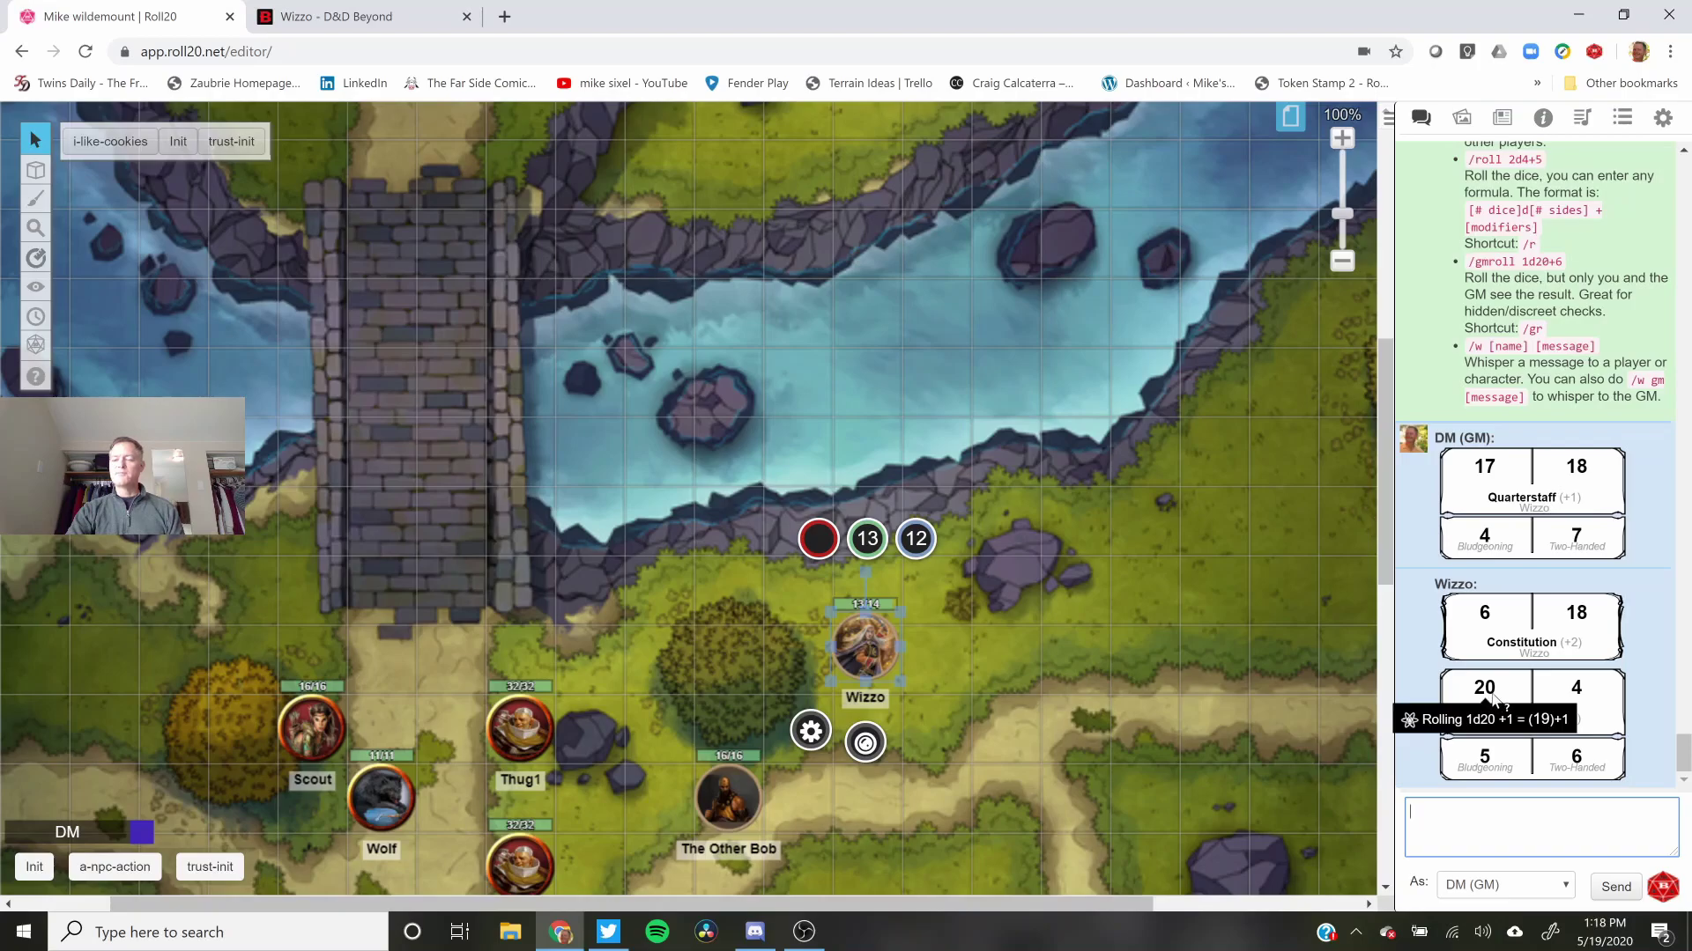
pyautogui.moveTo(1578, 690)
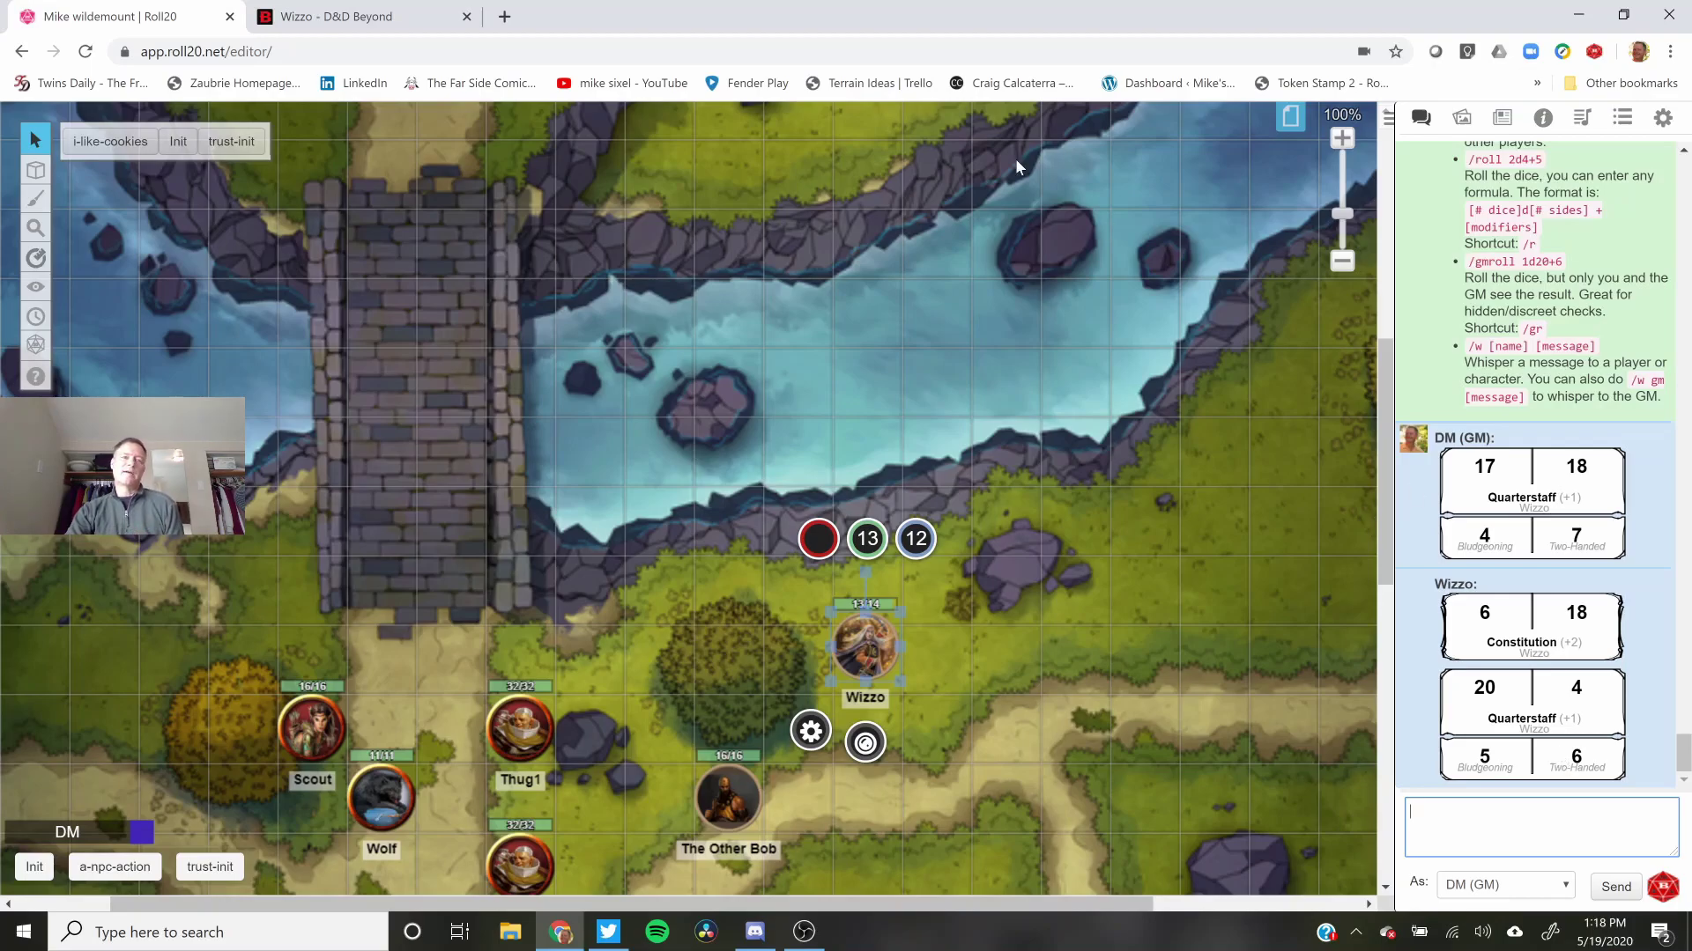
# Step: Roll Wizzo's Unarmed Strike from D&D Beyond and examine the attack in the Roll20 chat
pyautogui.click(334, 16)
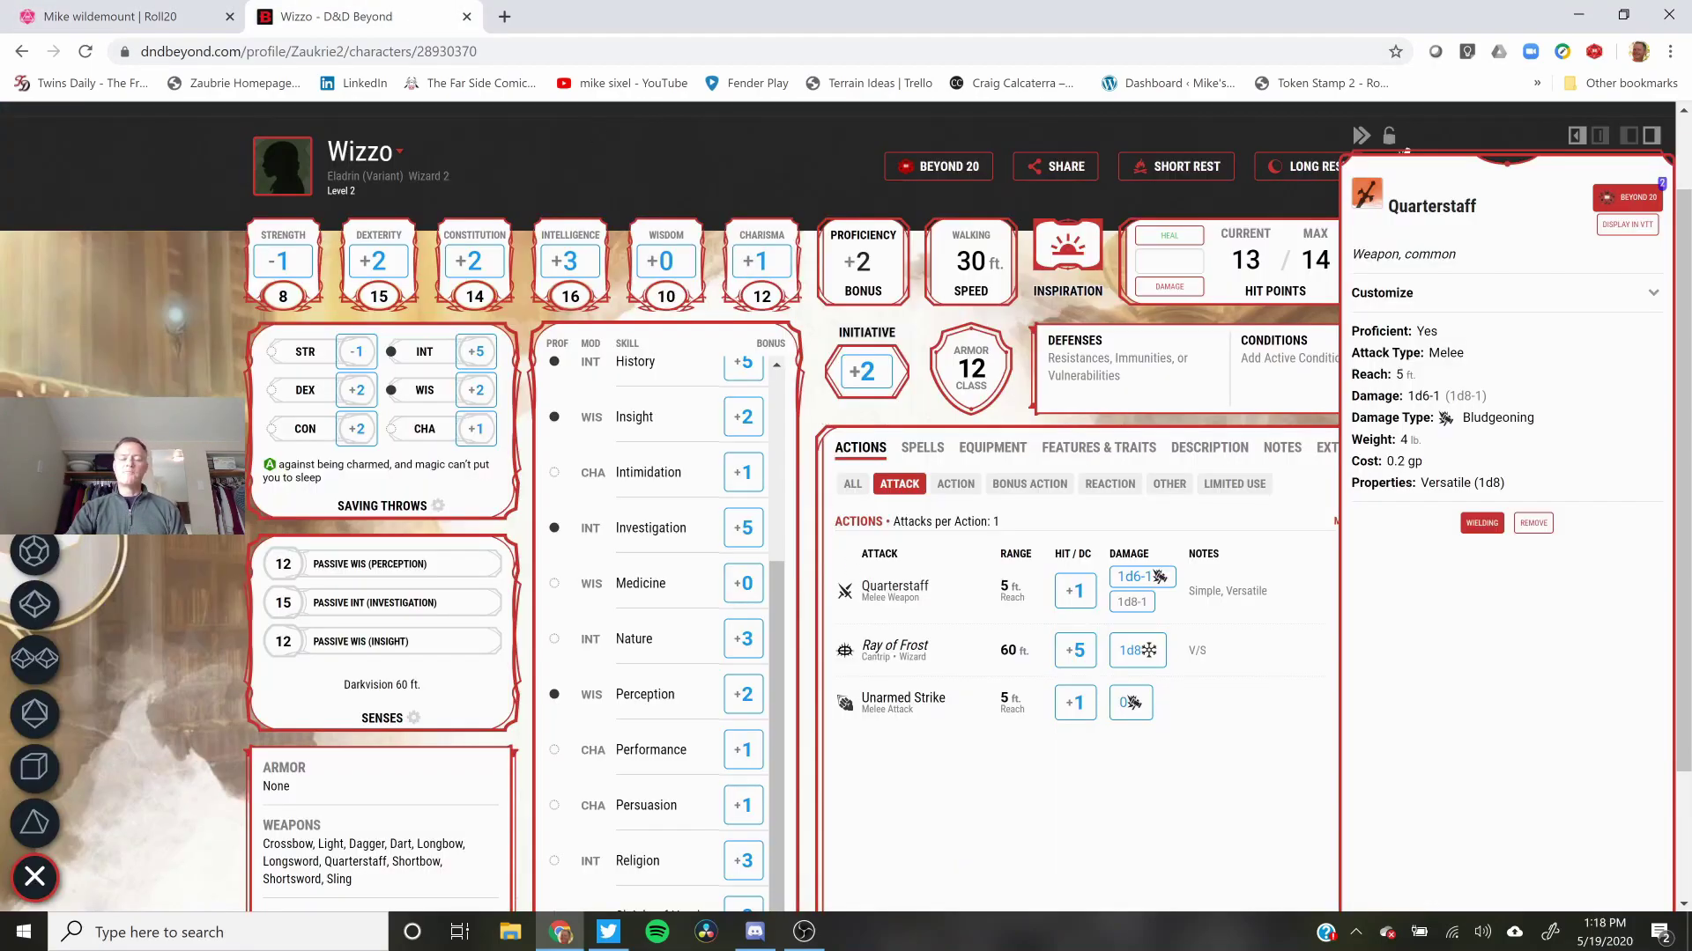
pyautogui.click(848, 710)
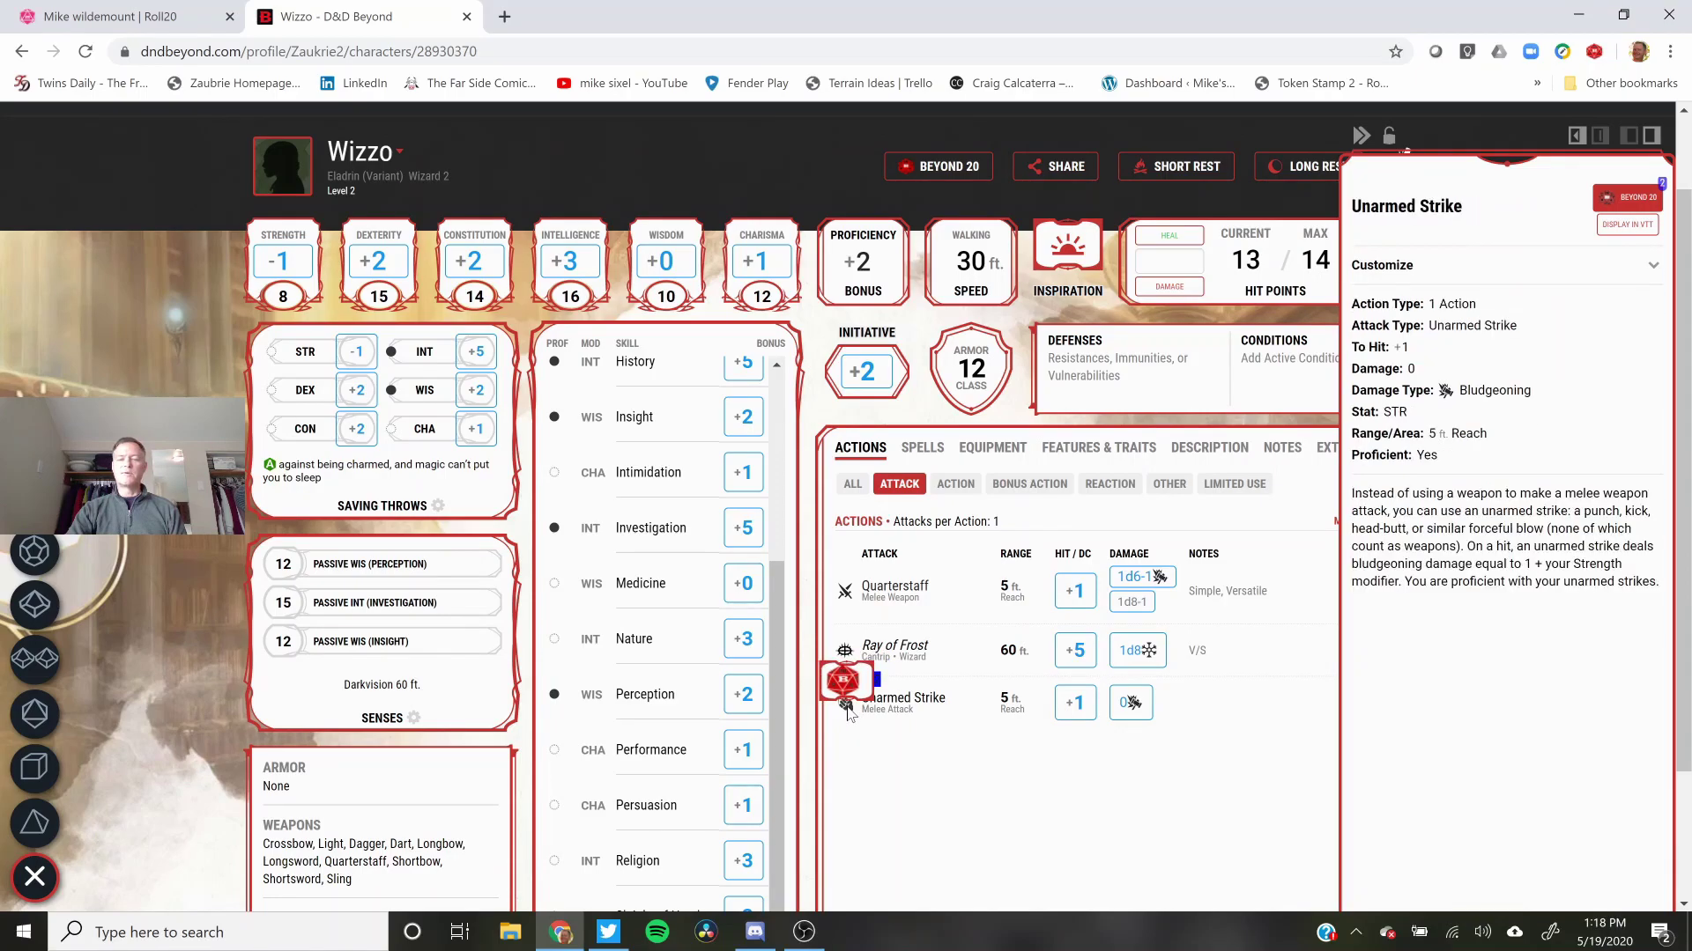
pyautogui.click(141, 16)
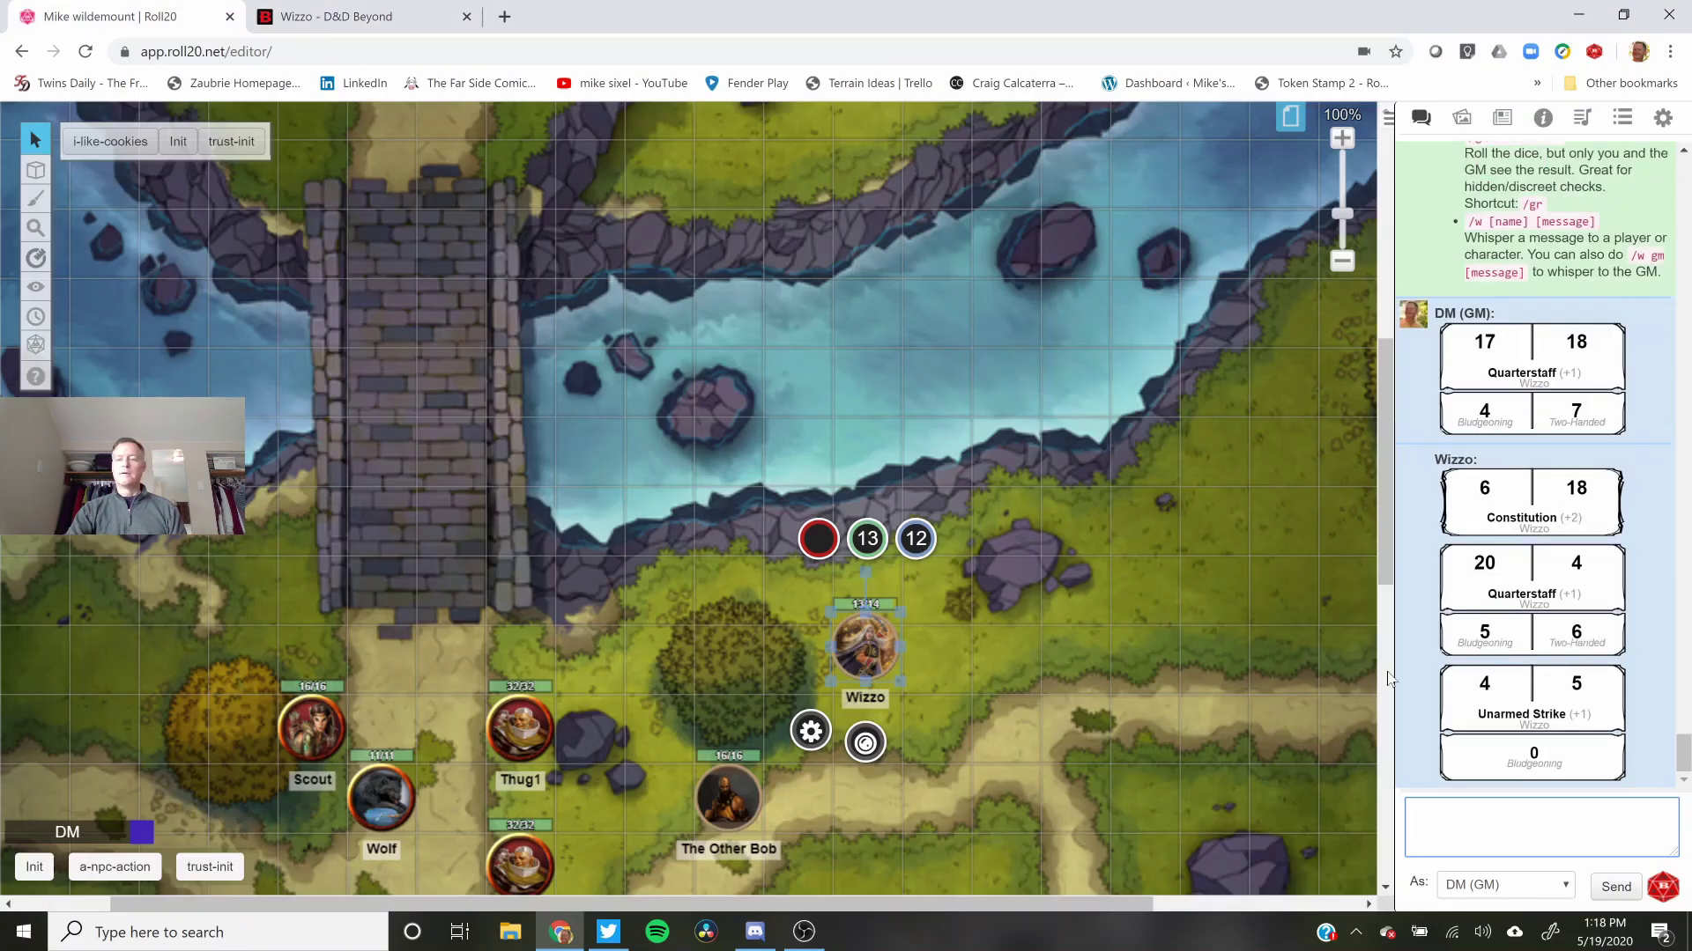
pyautogui.moveTo(1487, 688)
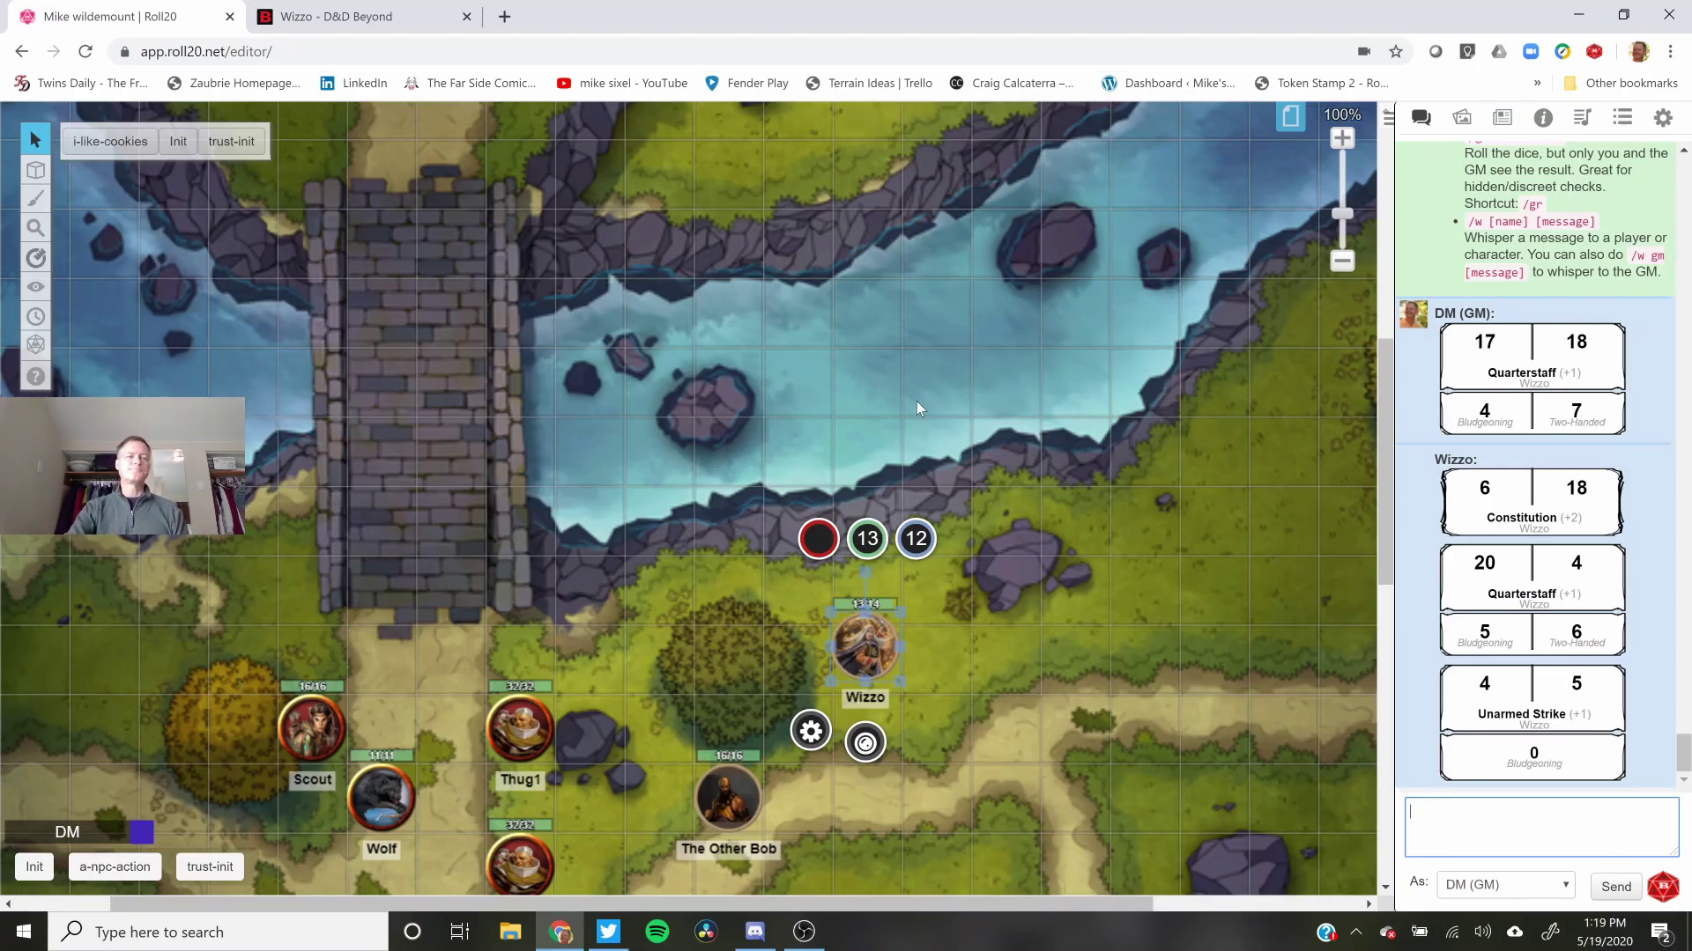
# Step: Return to D&D Beyond and open the Monsters listing from the game rules
pyautogui.click(335, 17)
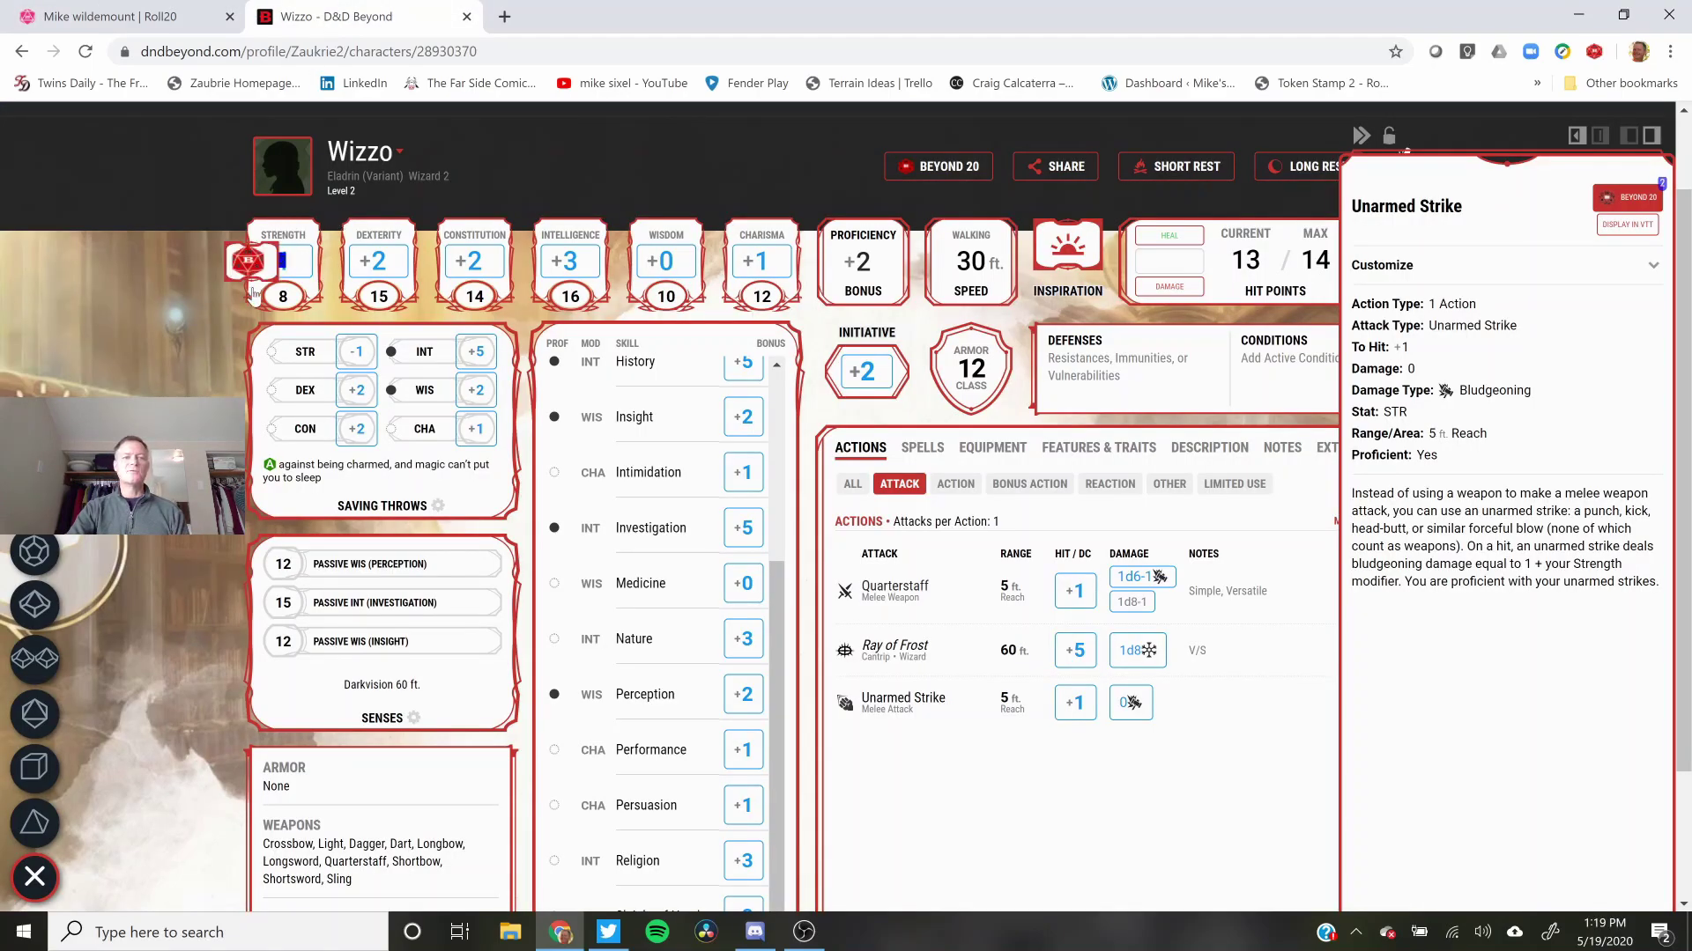
pyautogui.scroll(2, 253, 293)
pyautogui.moveTo(302, 188)
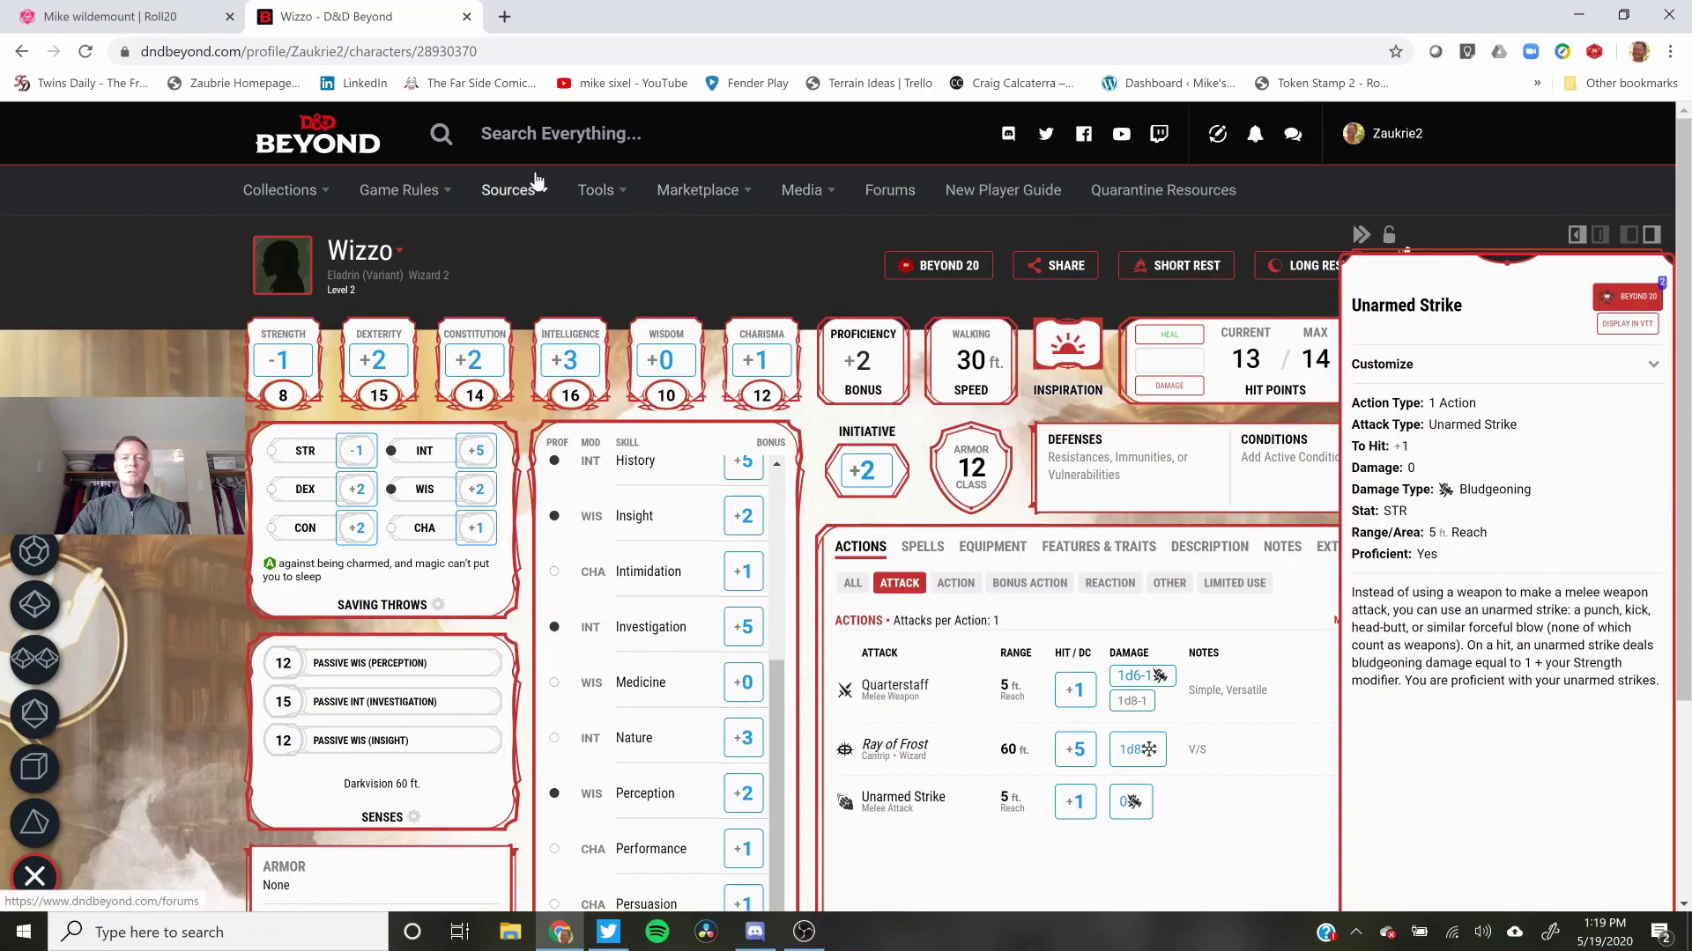
pyautogui.click(480, 385)
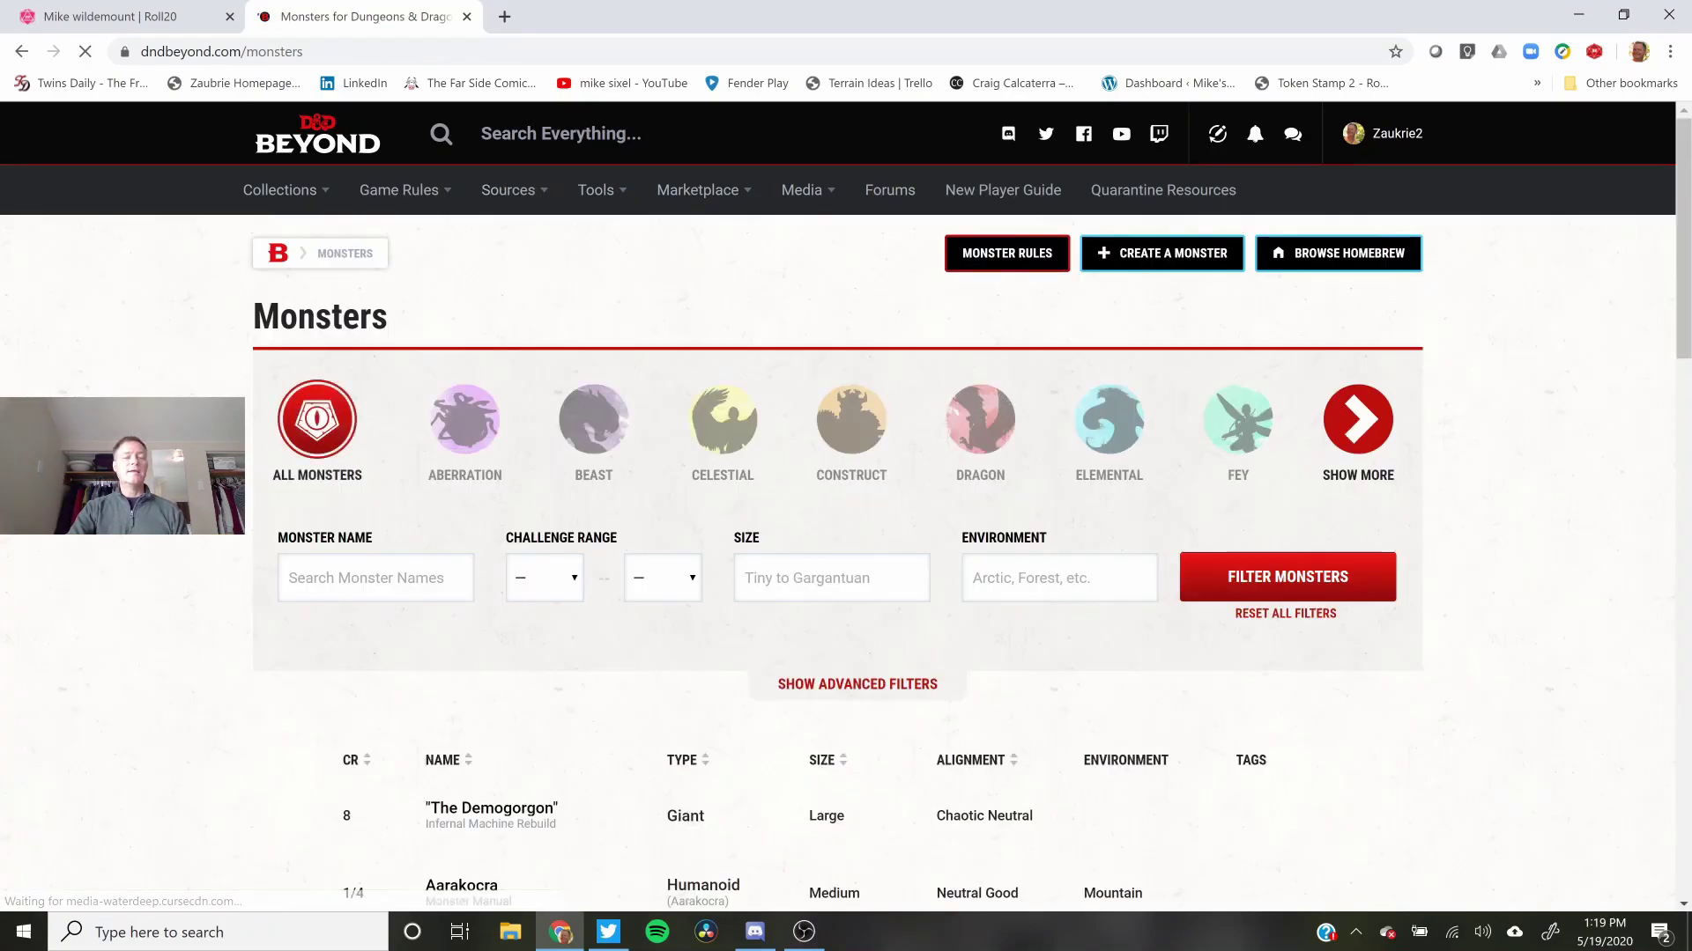
# Step: Expand the Aboleth entry in the monster list and open its full details page
pyautogui.scroll(-3, 1033, 488)
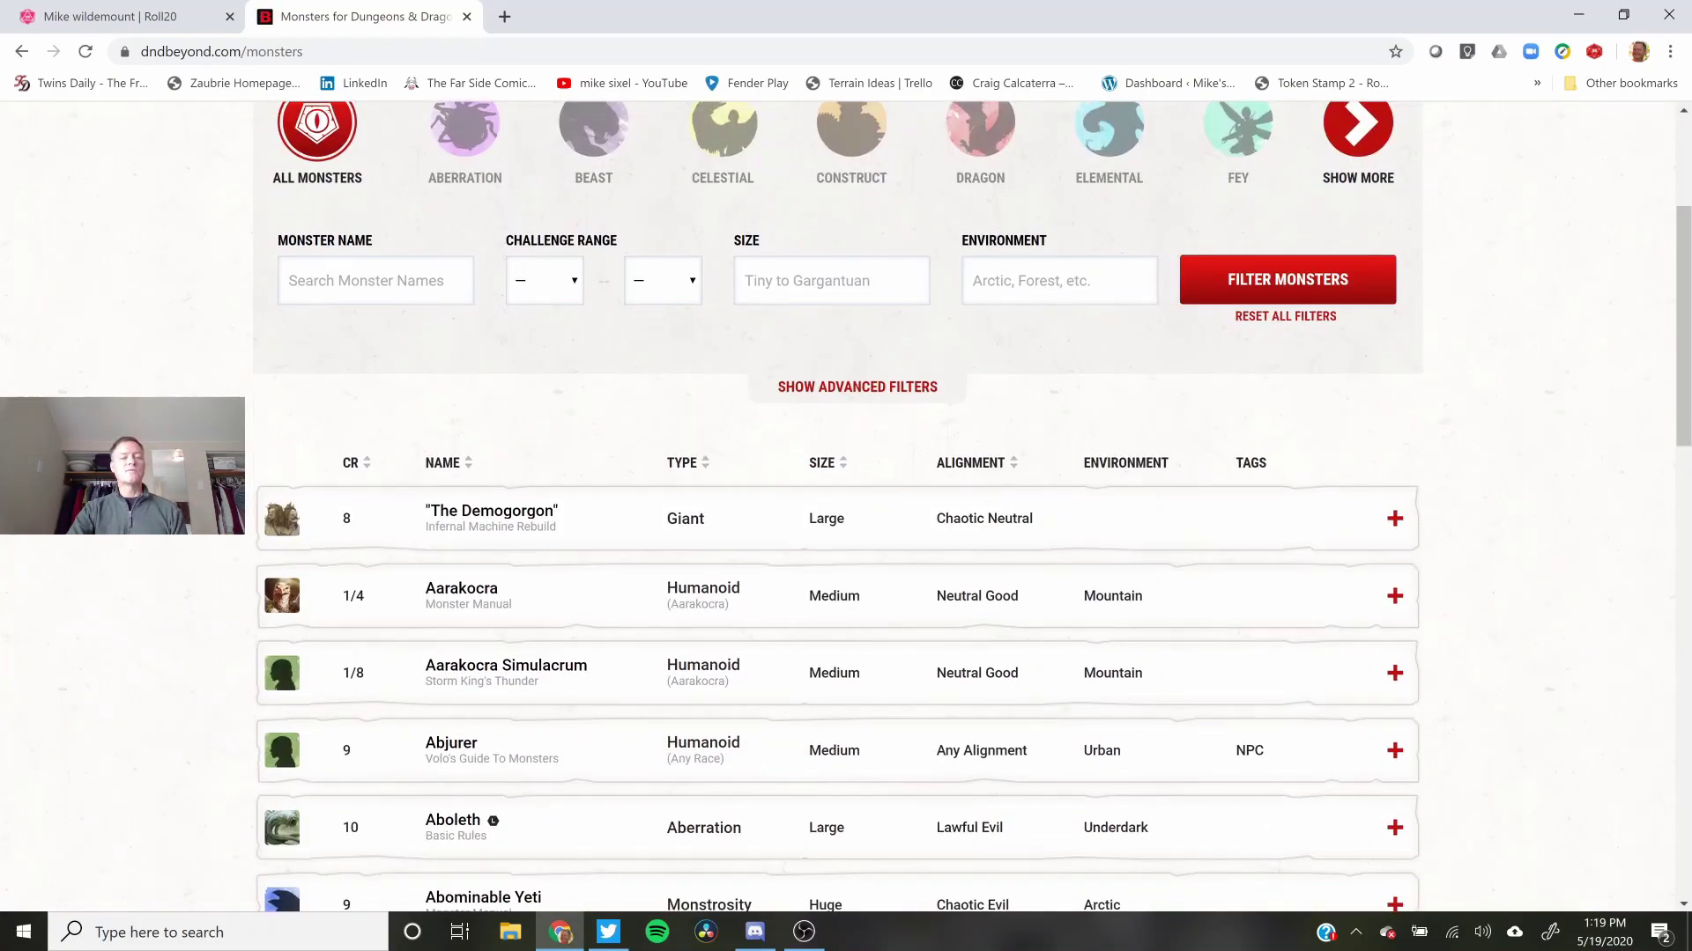
pyautogui.scroll(-4, 1034, 487)
pyautogui.click(1034, 430)
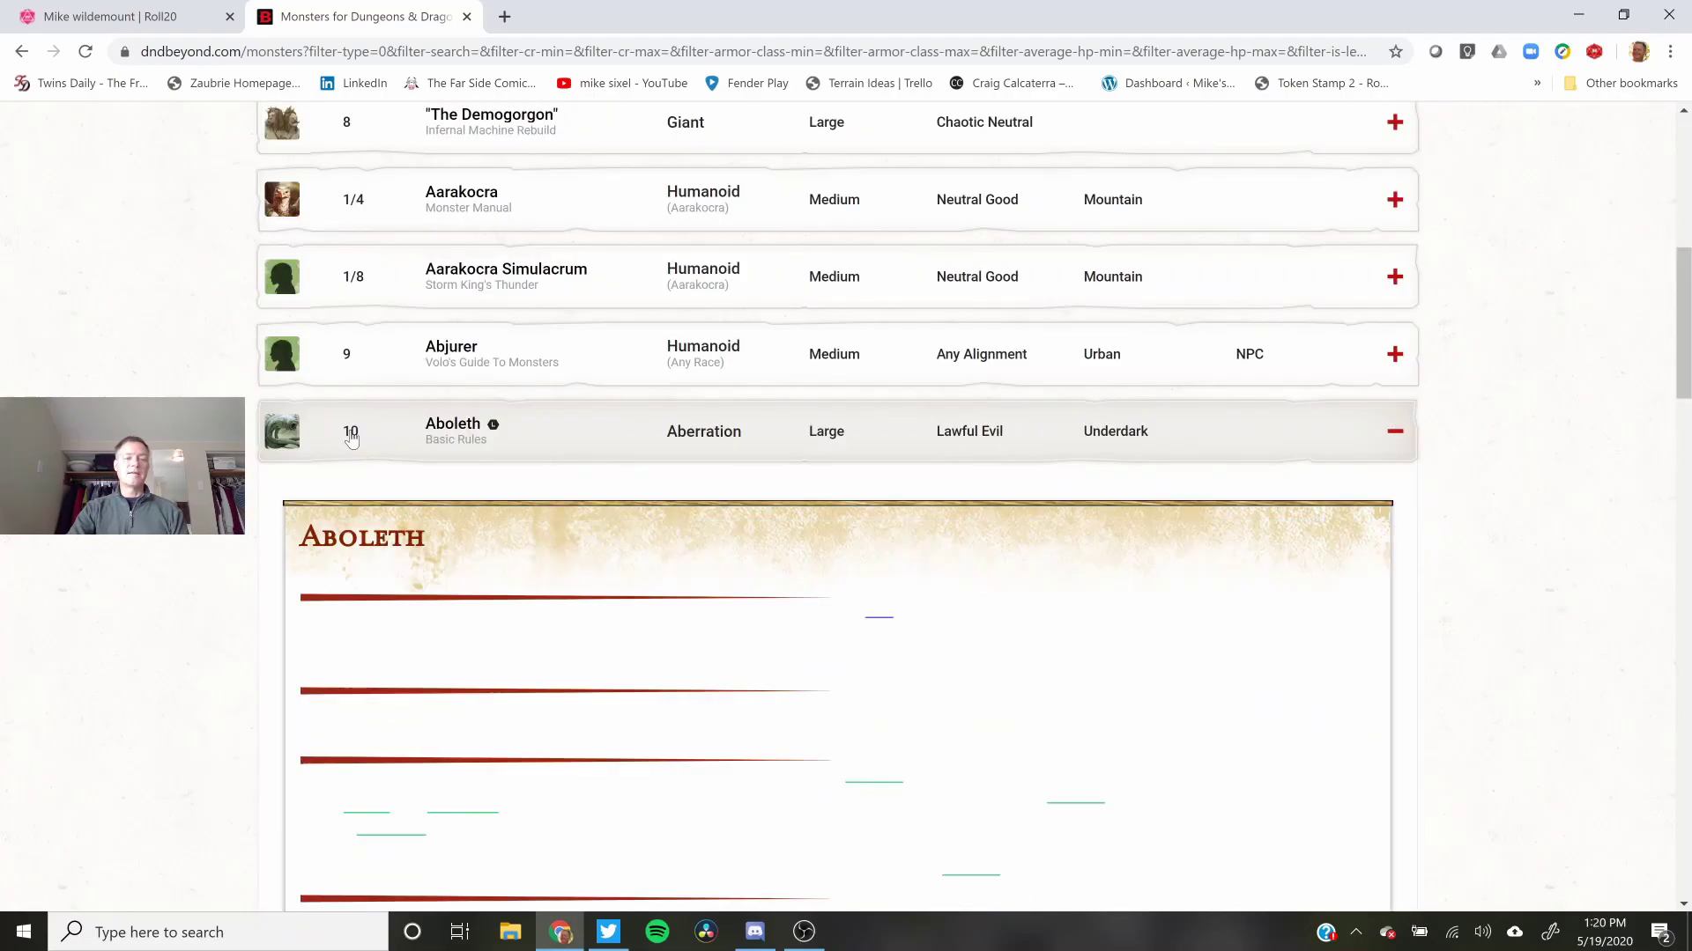
pyautogui.scroll(-2, 1034, 487)
pyautogui.scroll(-1, 474, 242)
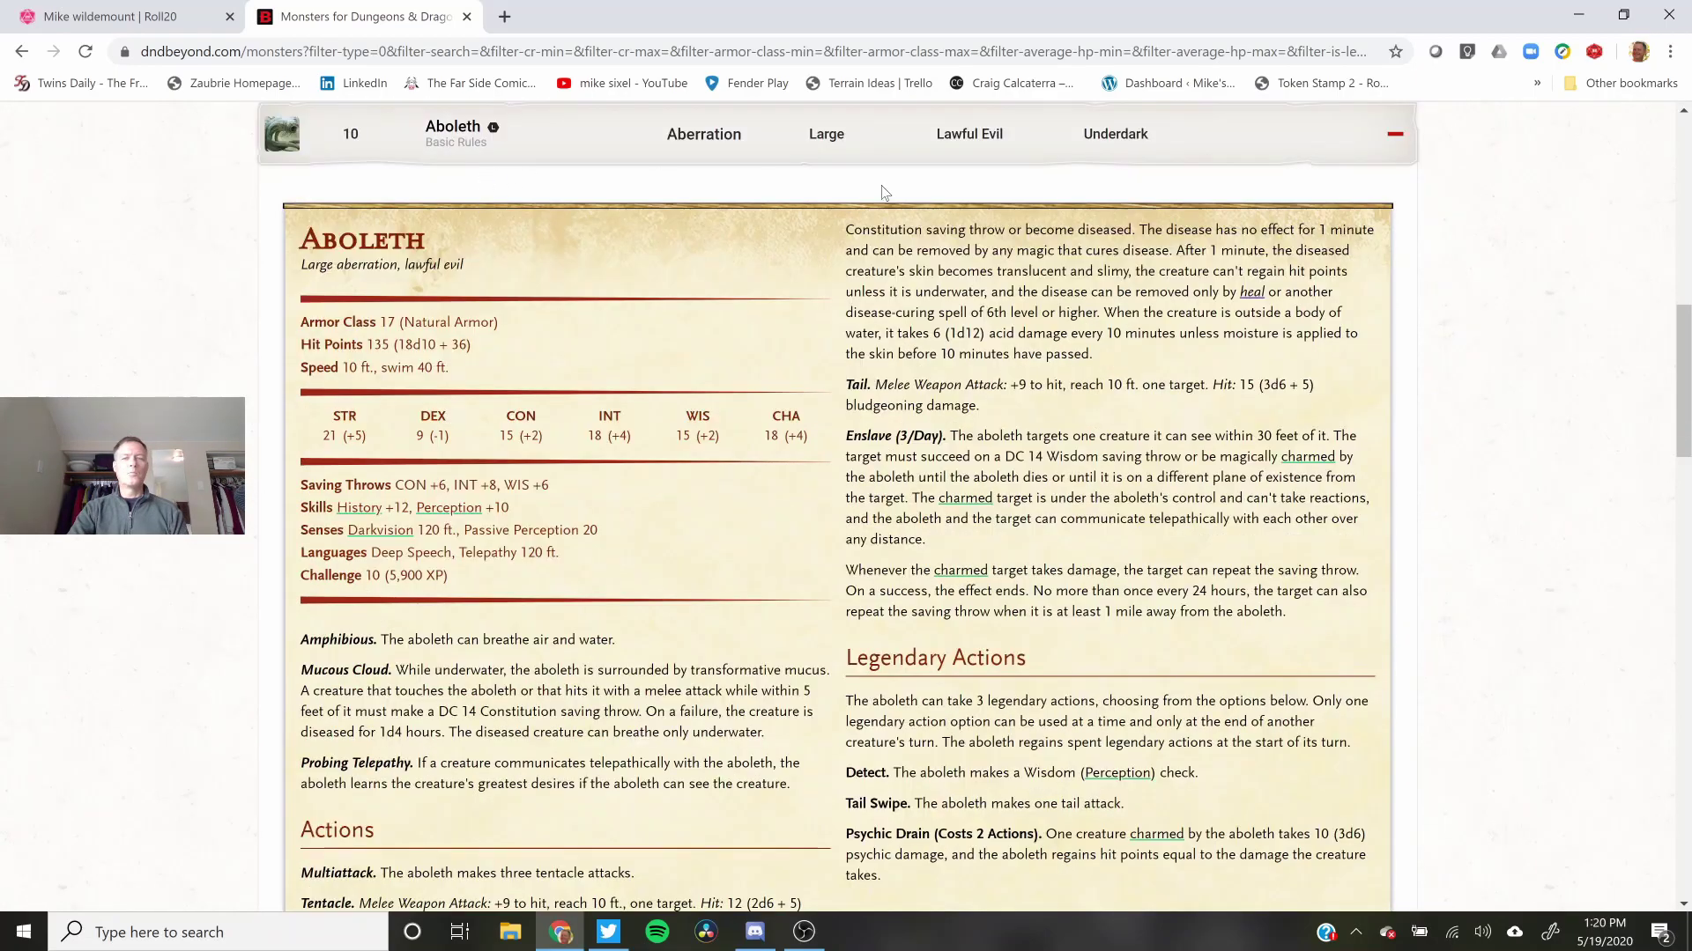
pyautogui.click(483, 152)
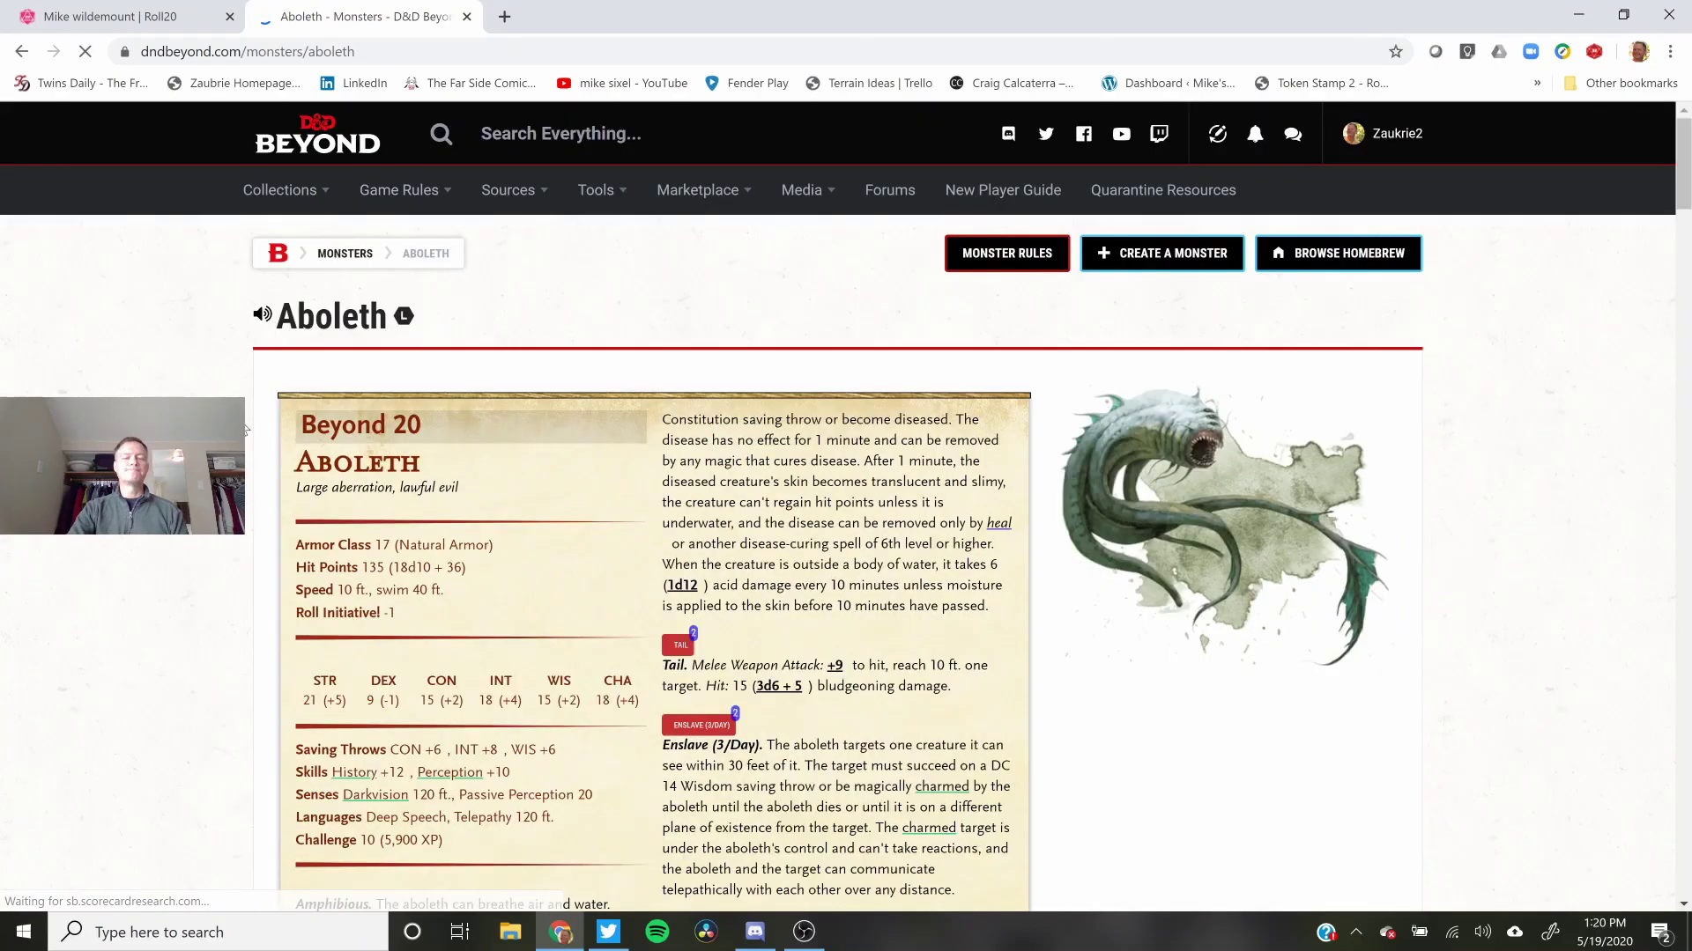
# Step: Roll the Aboleth's Constitution check and Tail attack with Beyond 20, and view the rolls in the Roll20 chat
pyautogui.scroll(-2, 248, 424)
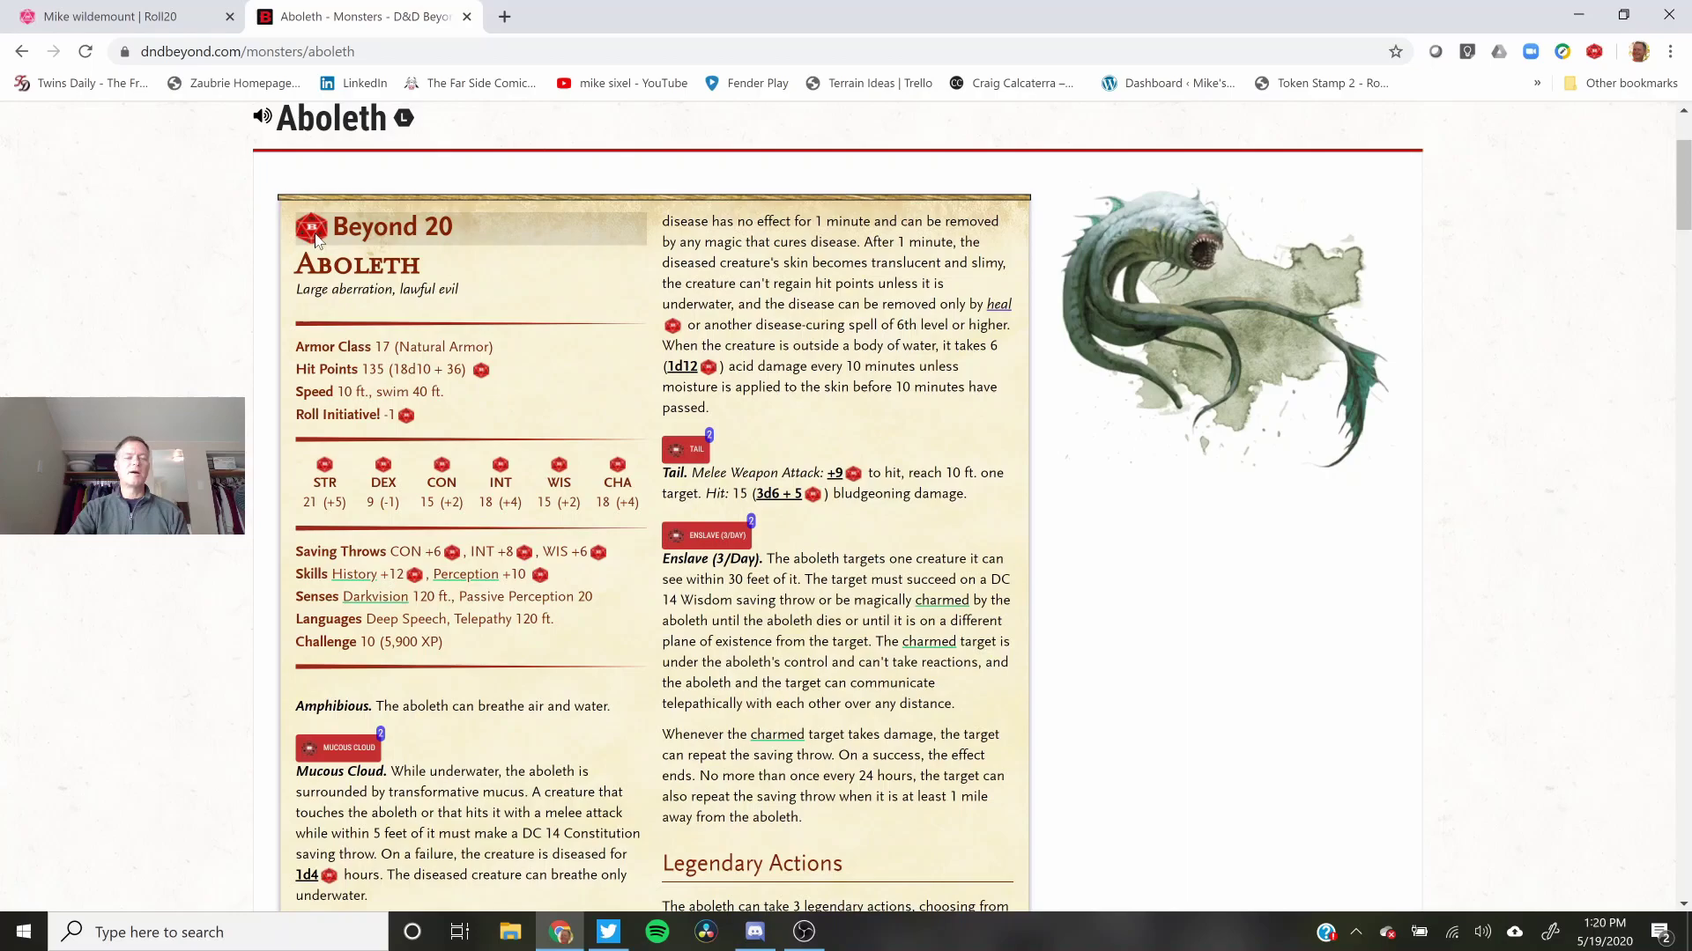
pyautogui.hotkey('ctrl', 'Tab')
pyautogui.hotkey('ctrl', 'Tab')
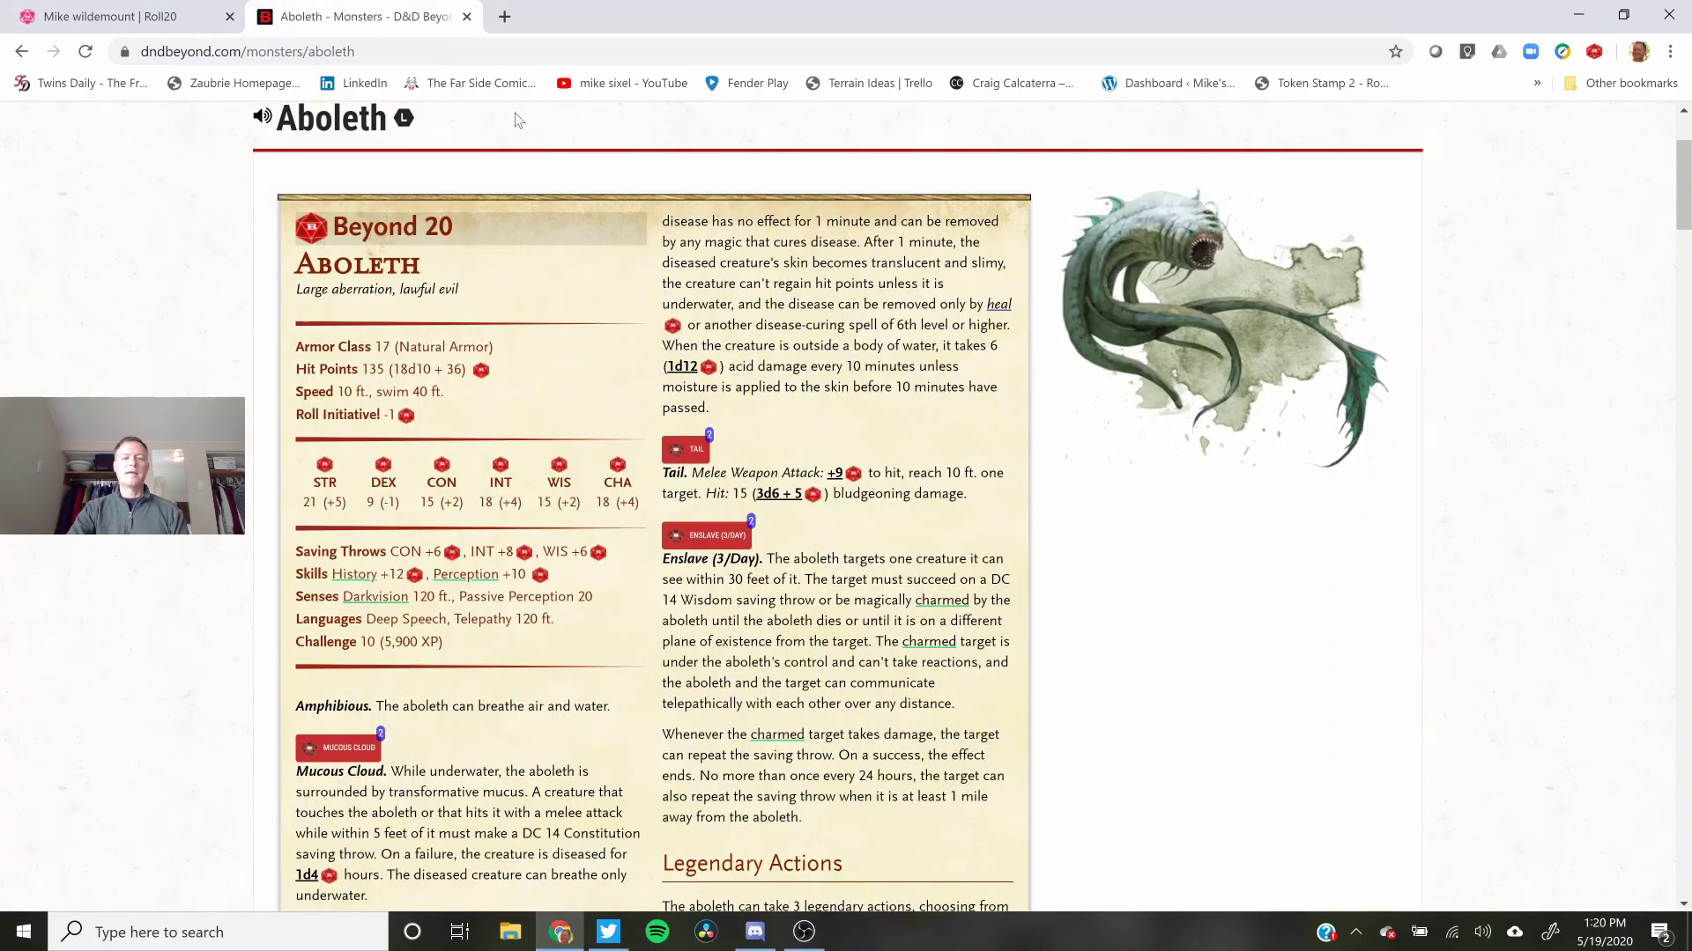
pyautogui.click(695, 459)
pyautogui.hotkey('ctrl', 'Tab')
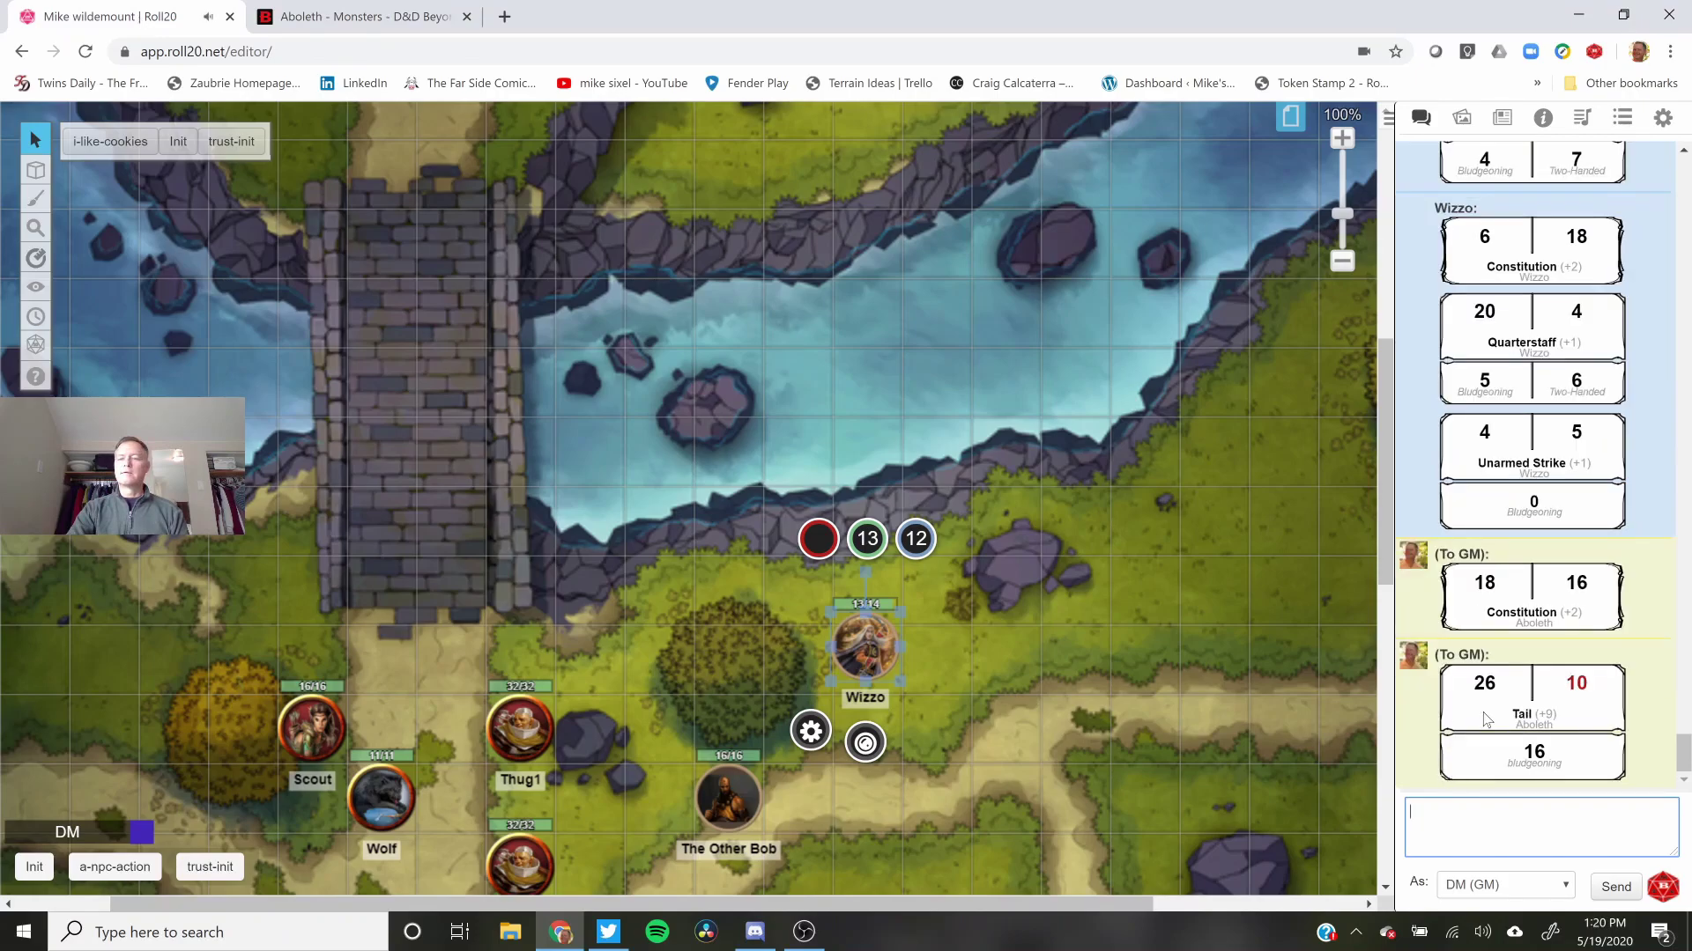
# Step: Go back to Wizzo's D&D Beyond character sheet and lower the current hit points to 10
pyautogui.click(353, 21)
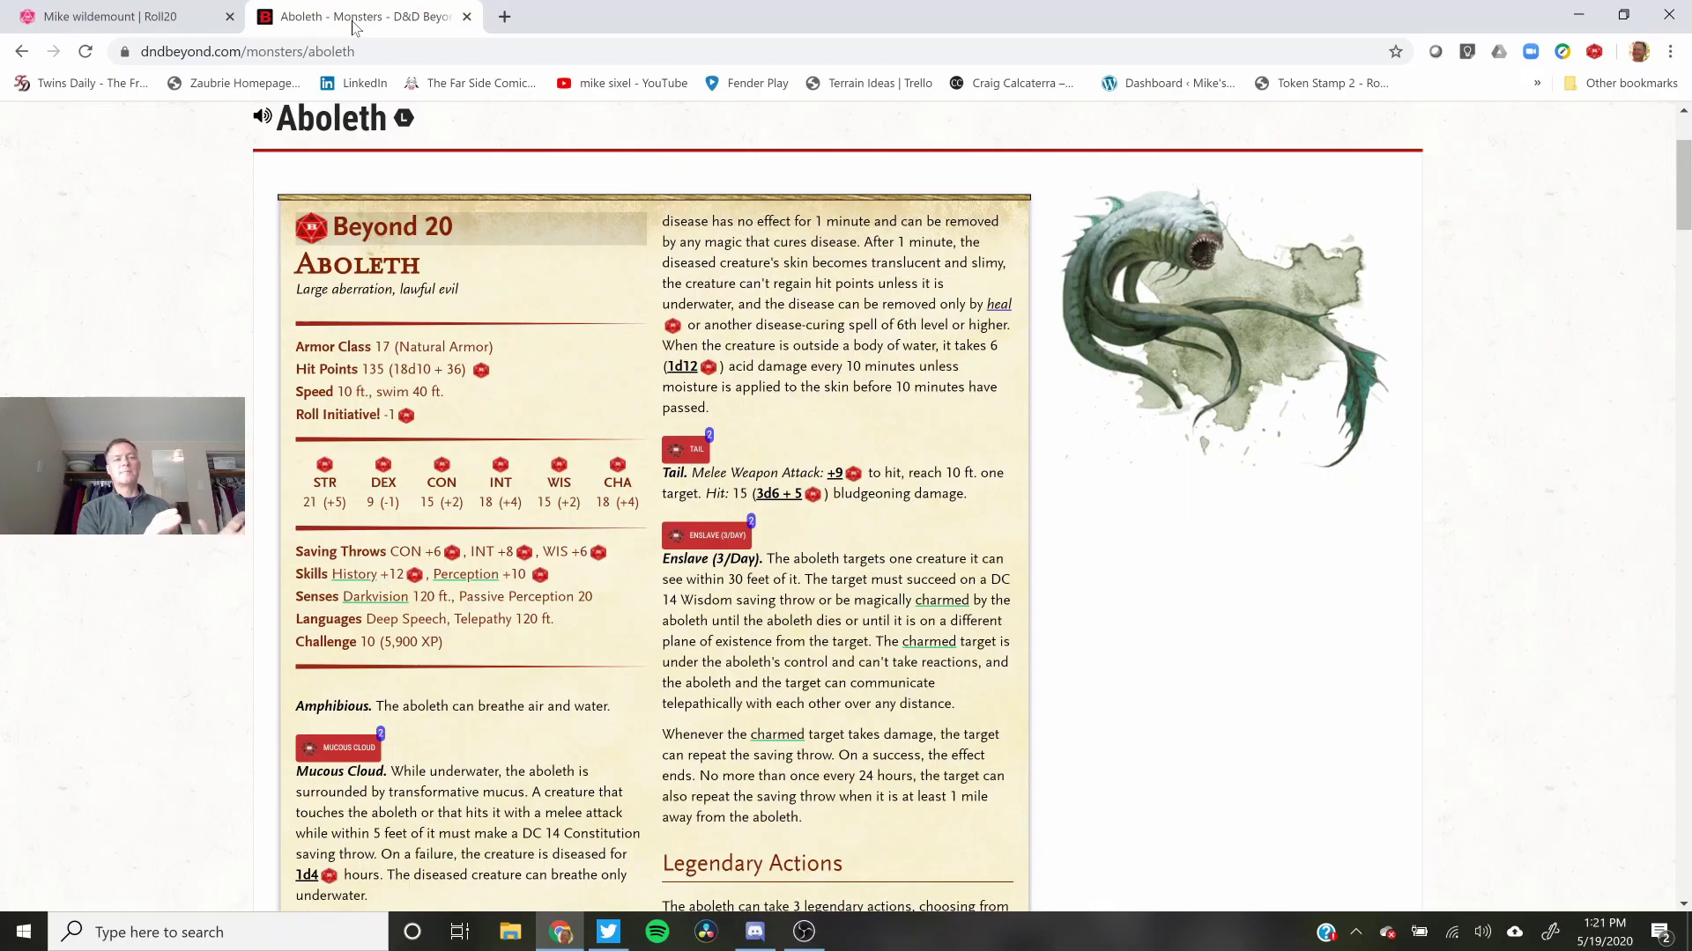
pyautogui.hotkey('alt', 'Left')
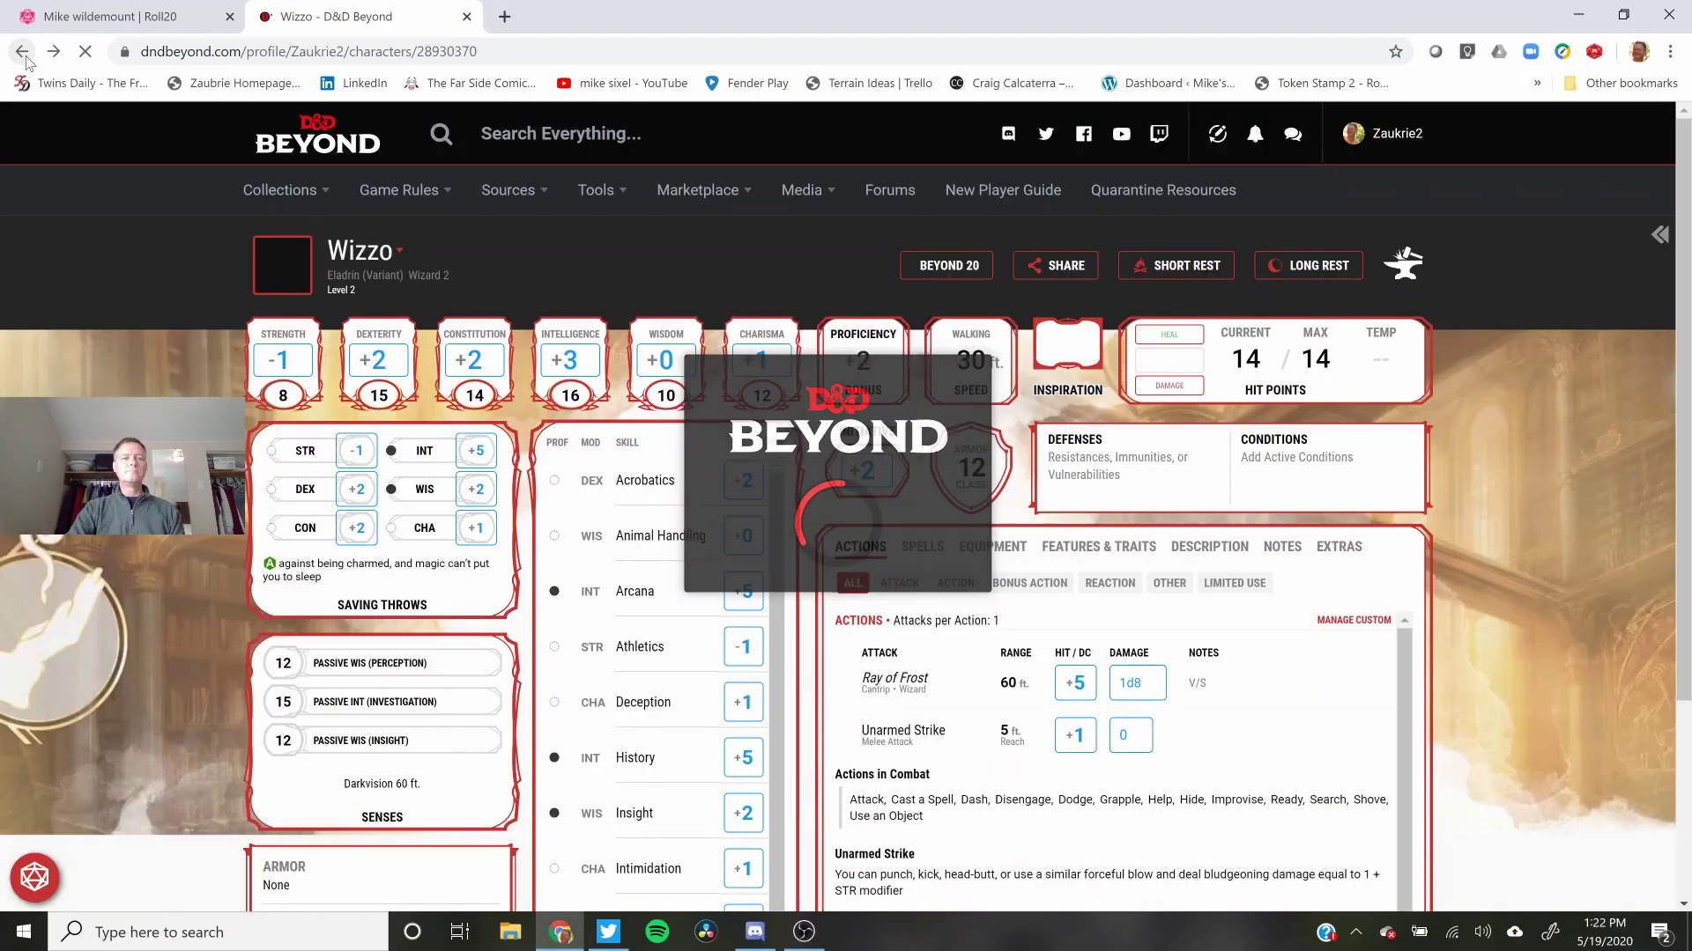
pyautogui.click(1246, 359)
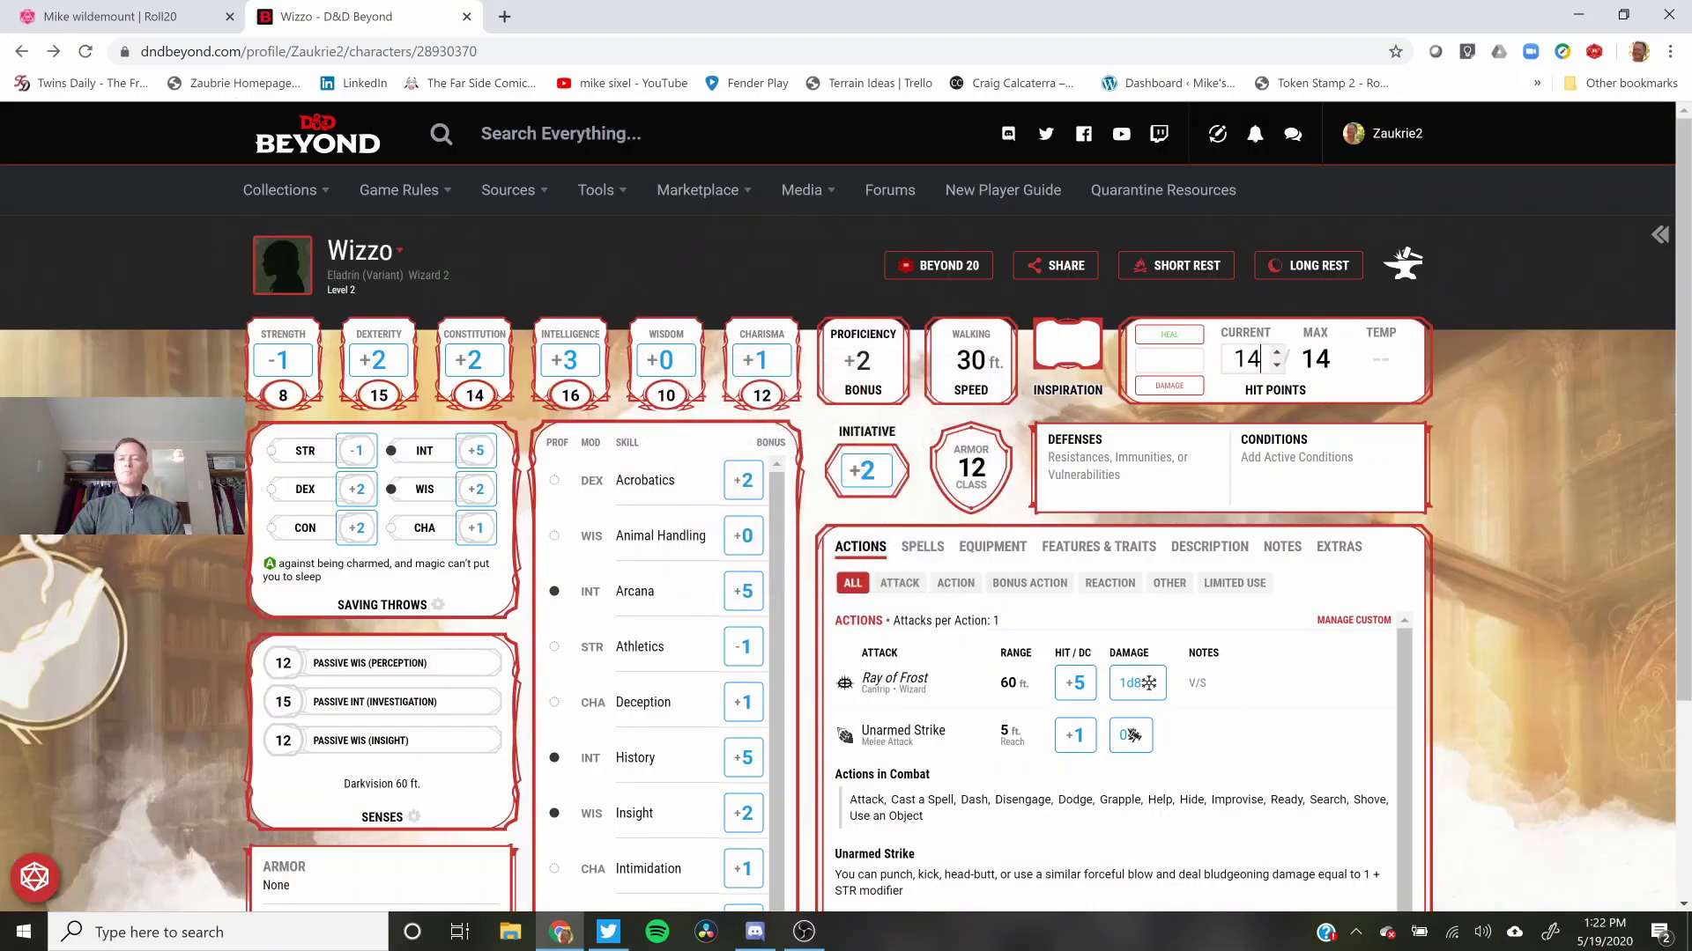
pyautogui.click(1277, 364)
pyautogui.click(1276, 365)
pyautogui.click(1276, 365)
pyautogui.click(1277, 365)
pyautogui.click(1382, 406)
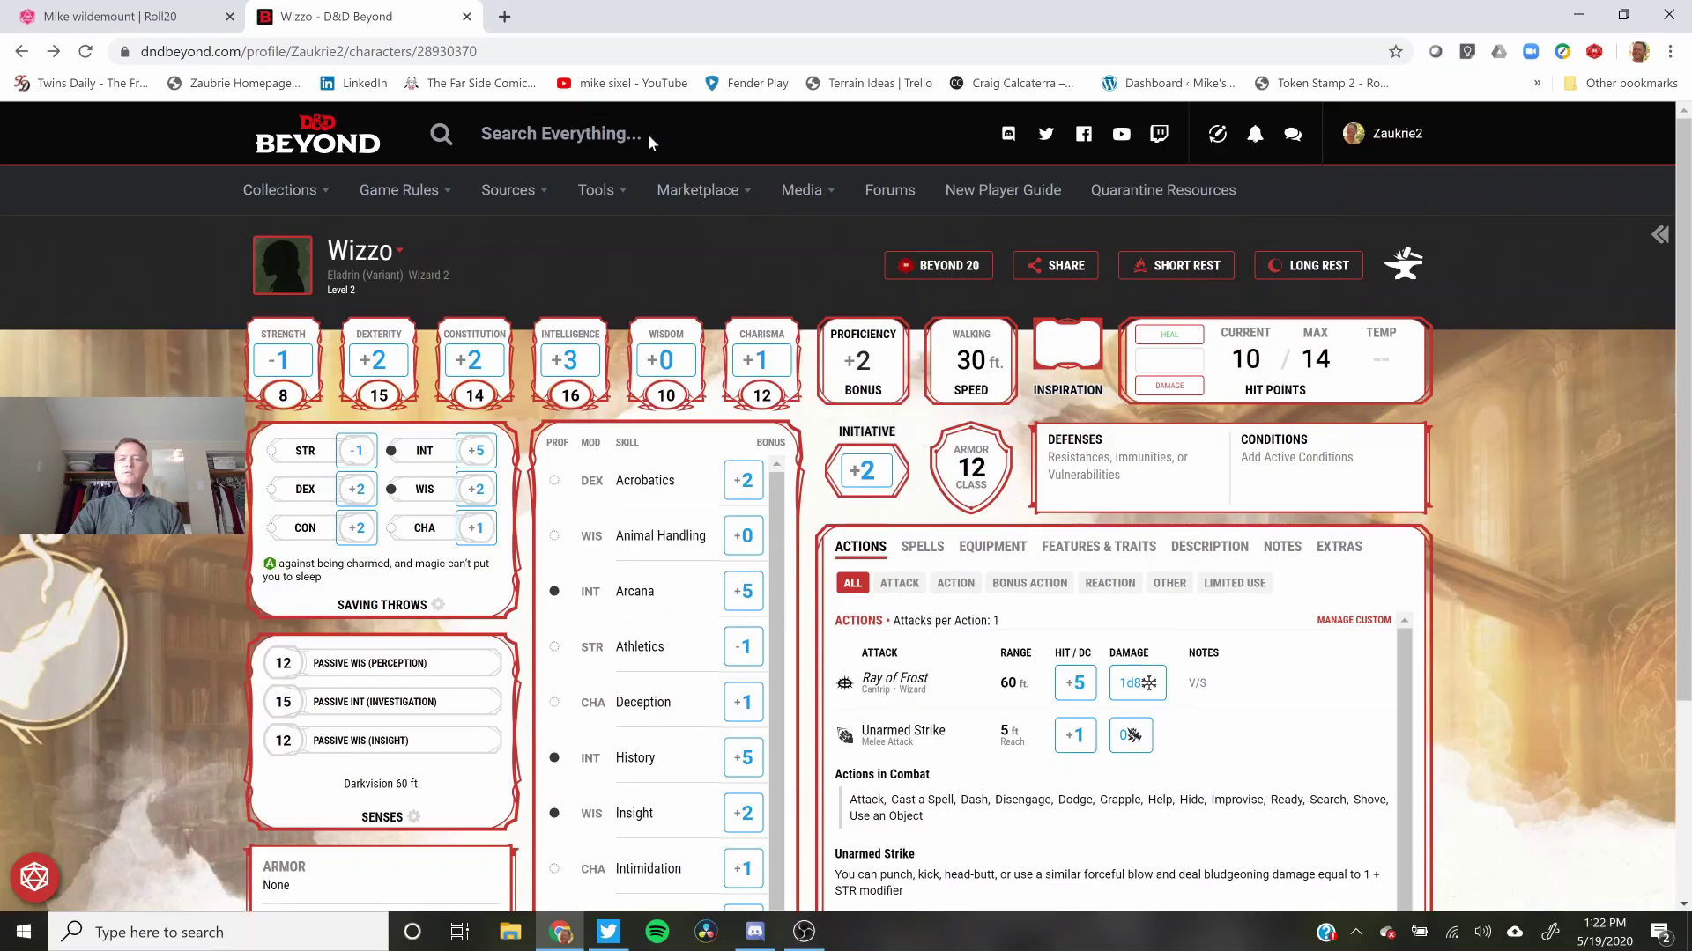
# Step: Switch to the Roll20 game and check the hit points on the Wizzo token
pyautogui.click(138, 16)
pyautogui.click(1031, 568)
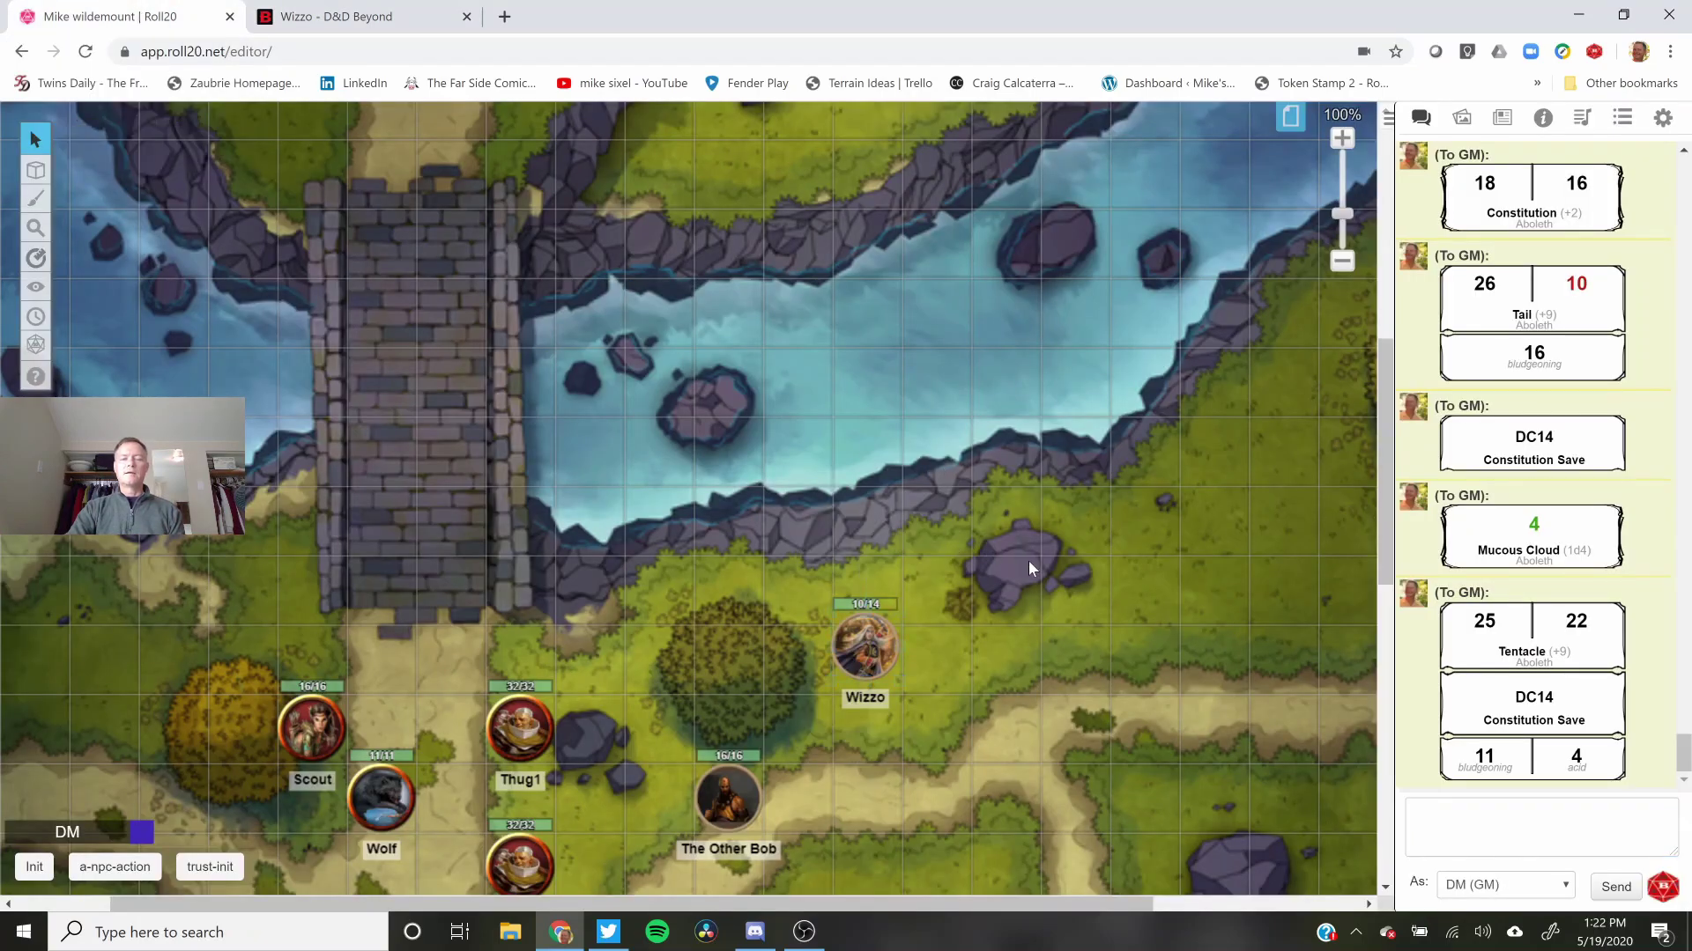
pyautogui.click(879, 648)
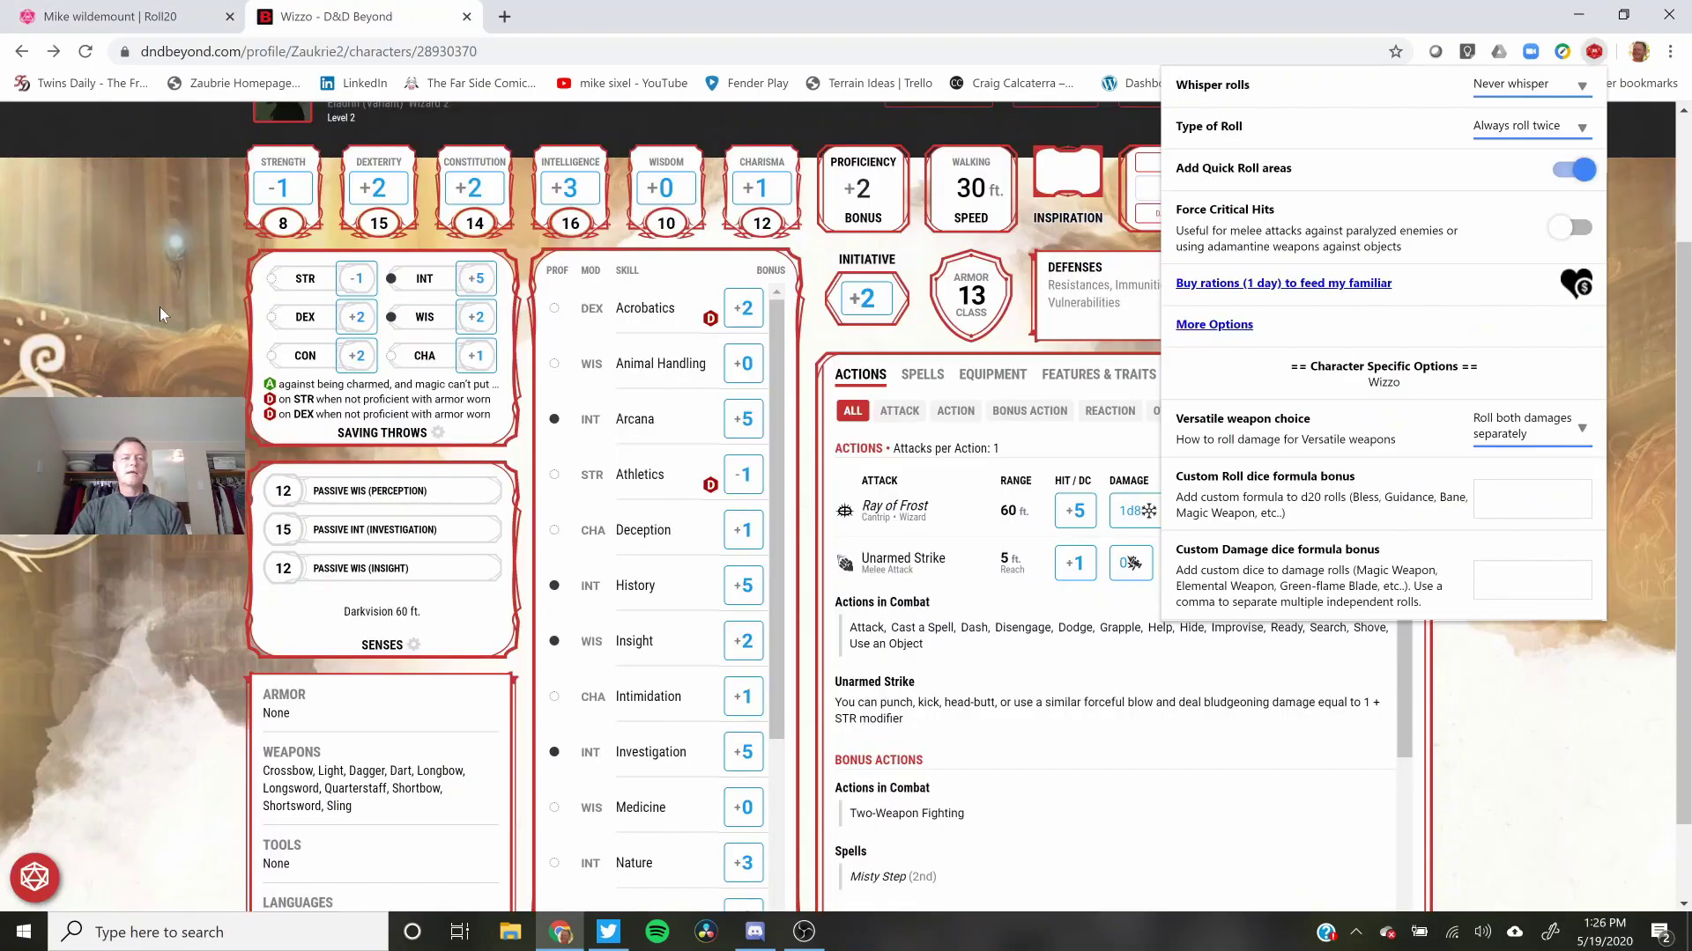
# Step: Close the Beyond 20 quick options on Wizzo's sheet and go back to the My Characters list
pyautogui.click(161, 307)
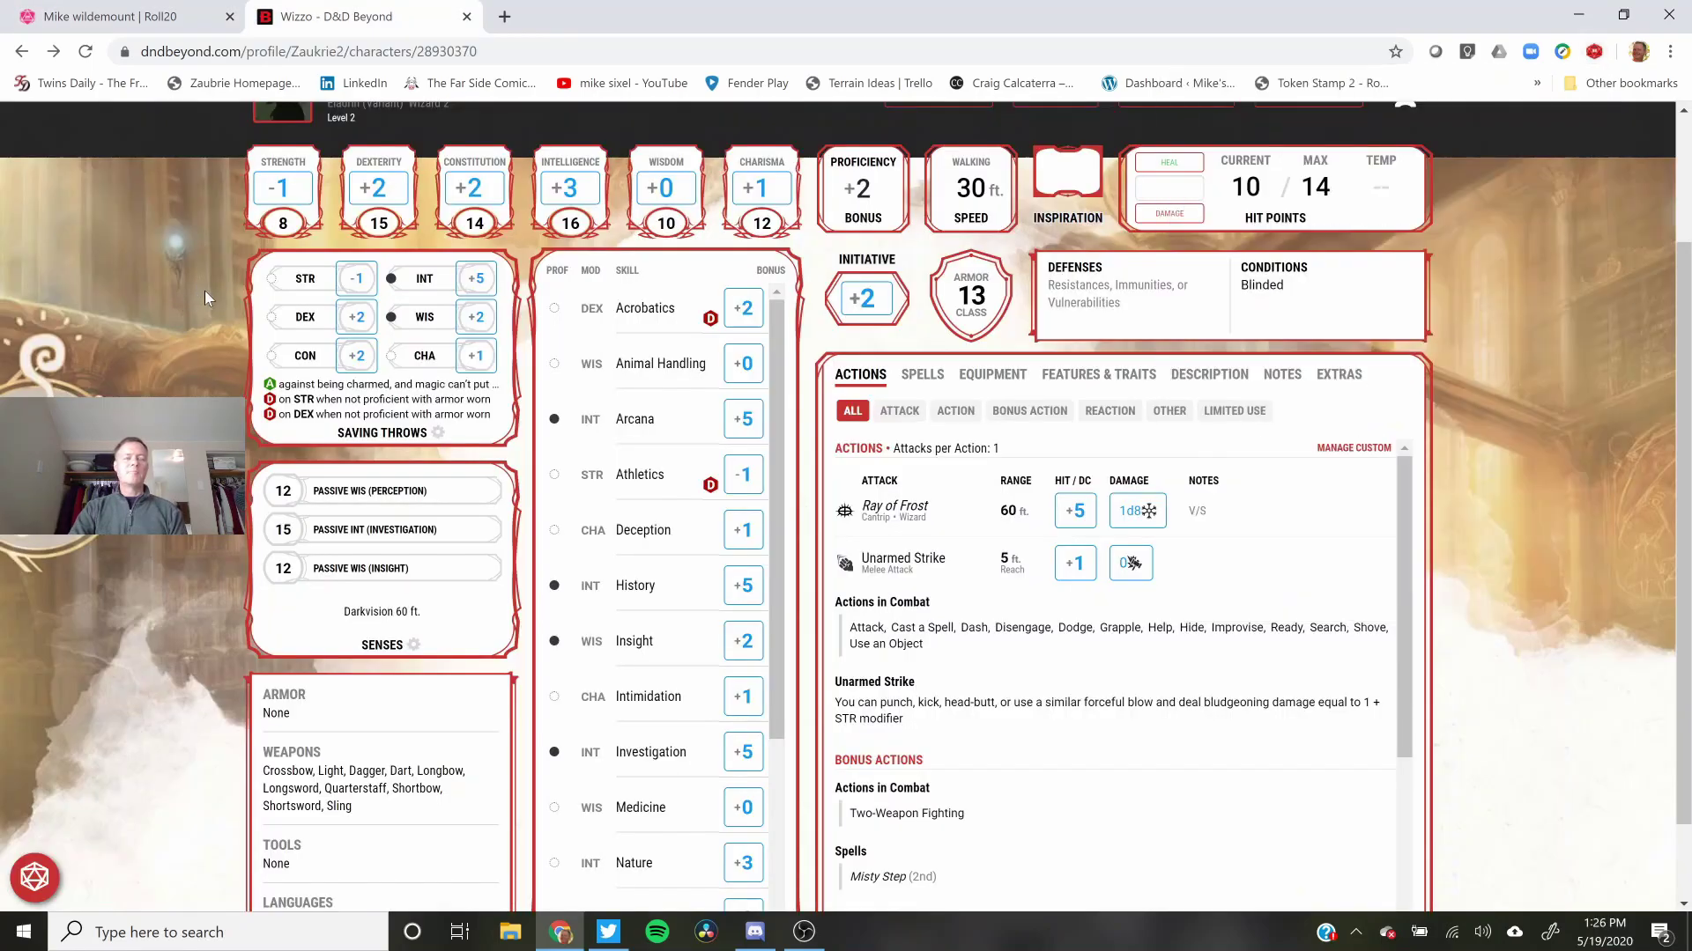
pyautogui.scroll(2, 205, 291)
pyautogui.hotkey('alt', 'Left')
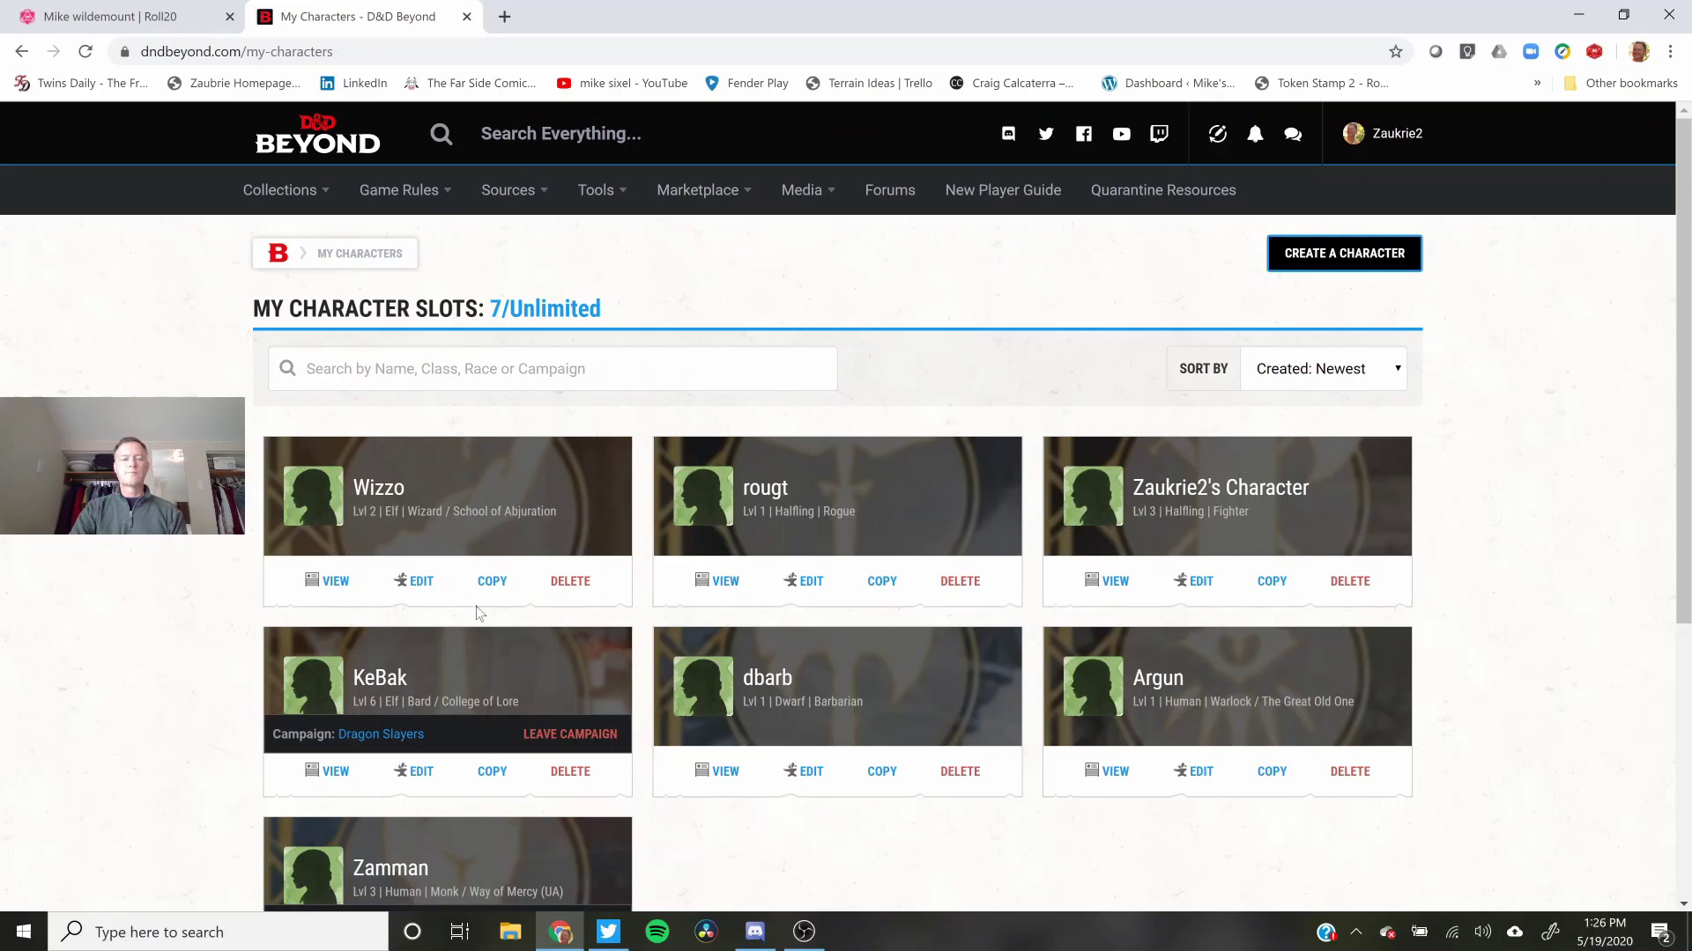
# Step: Open dbarb's character sheet, turn on the Rage option in the Beyond 20 quick settings, and check the Greataxe roll in the Roll20 chat
pyautogui.click(815, 691)
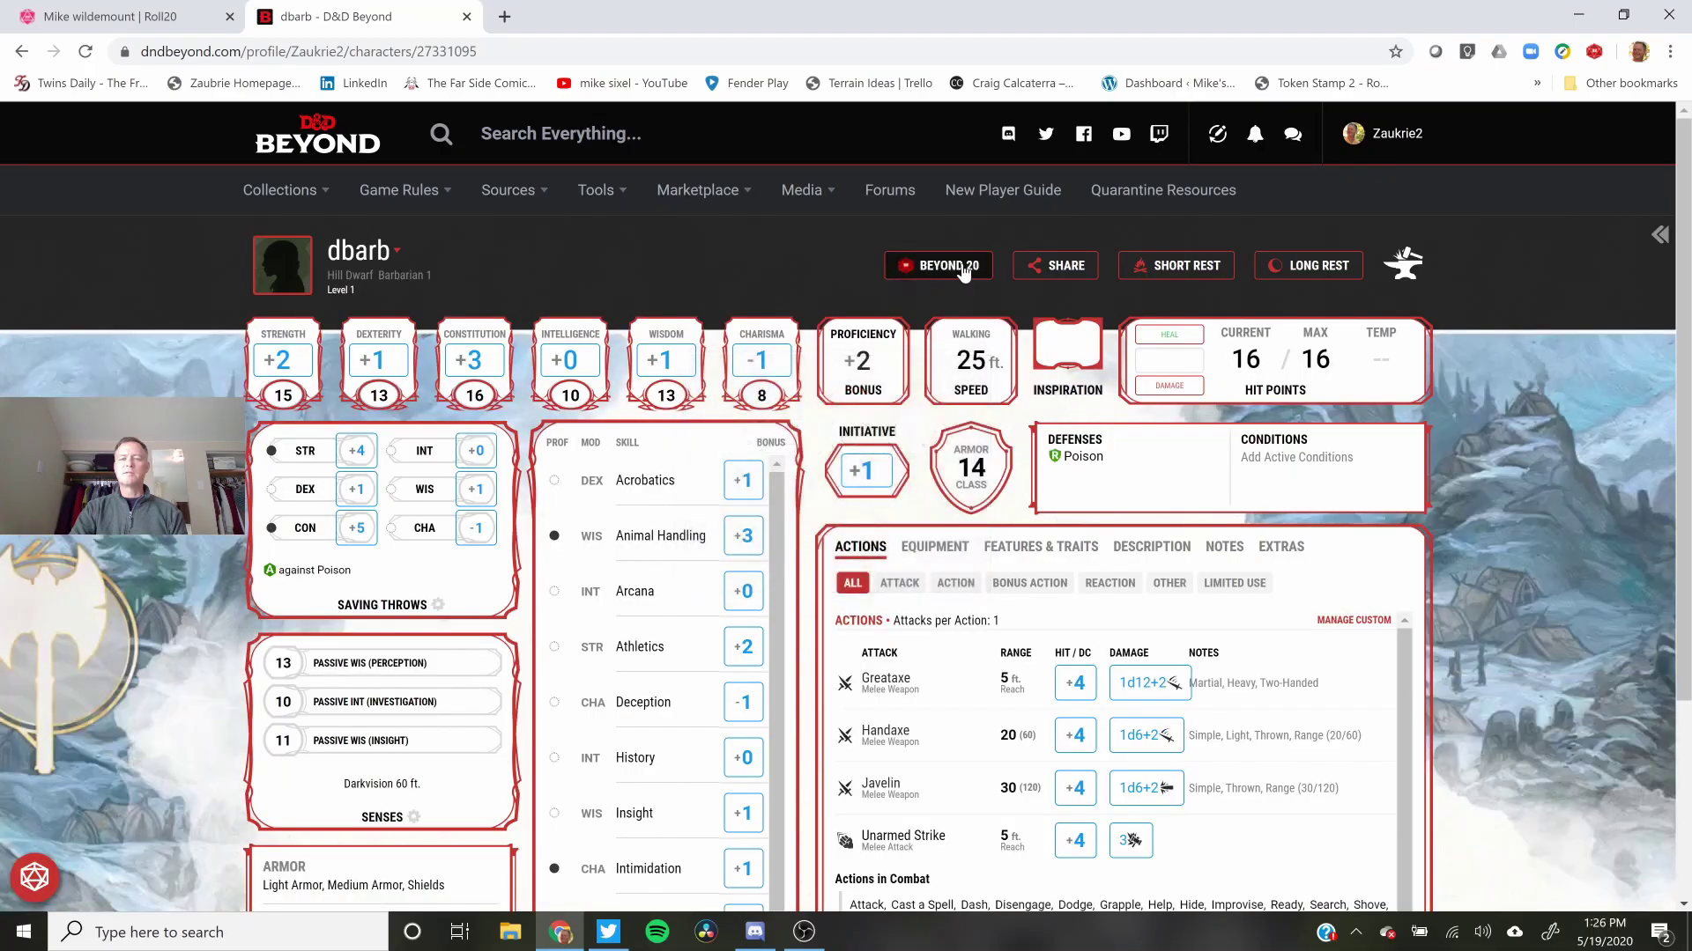
pyautogui.click(960, 269)
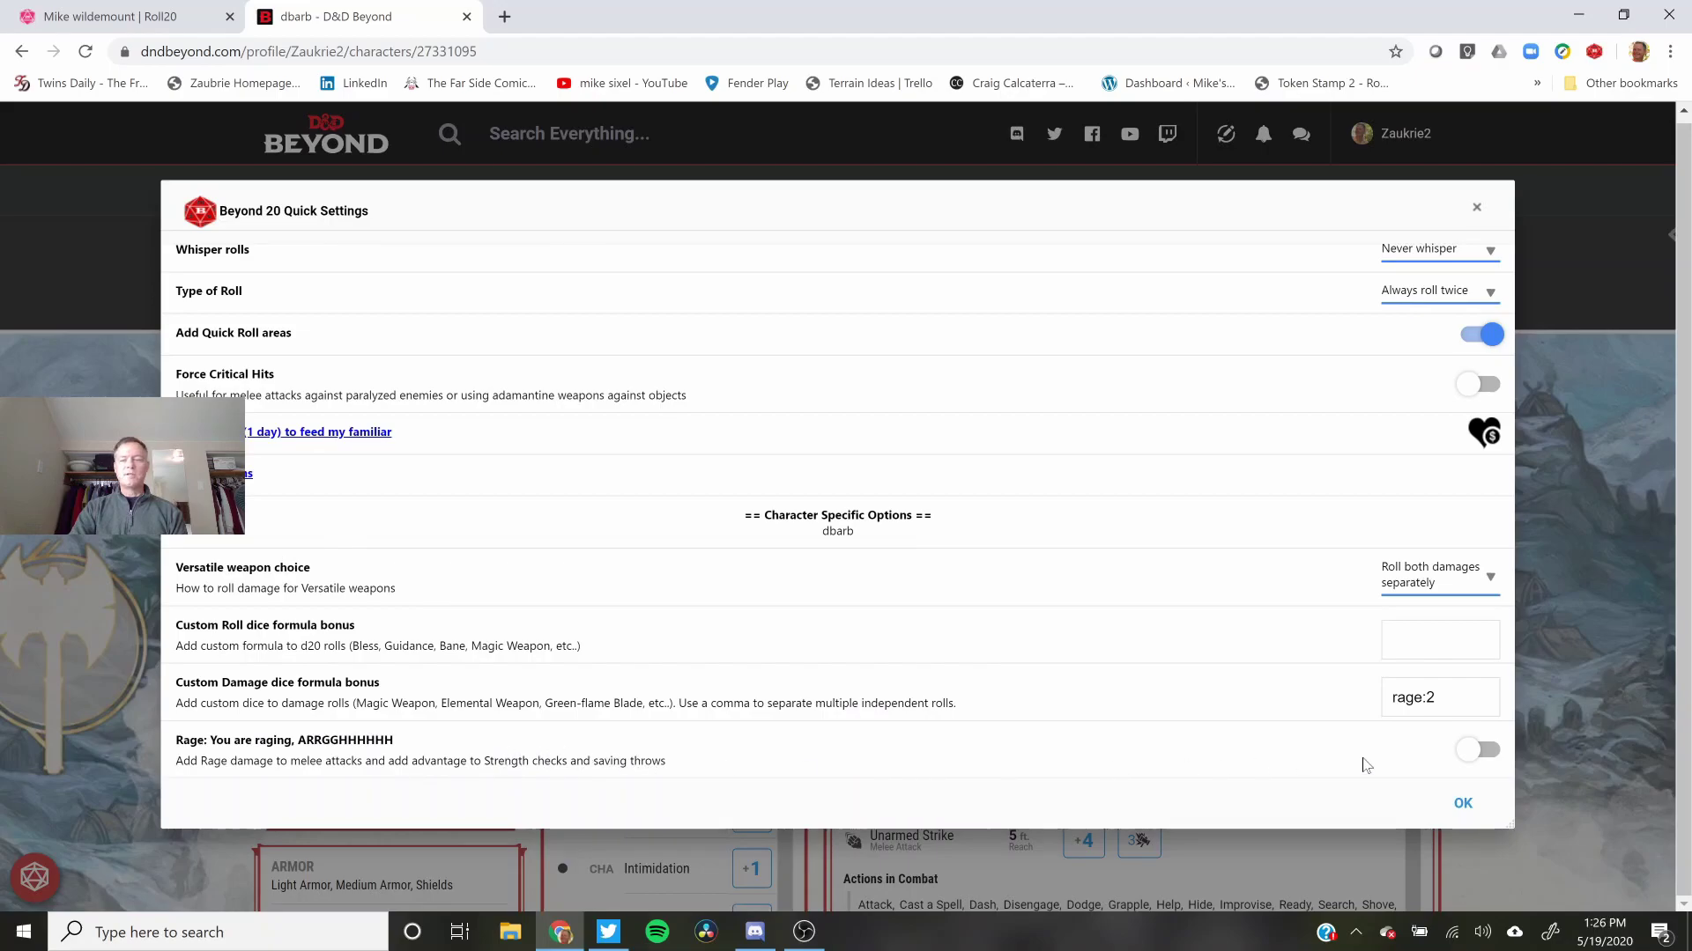
pyautogui.click(1491, 754)
pyautogui.click(1463, 802)
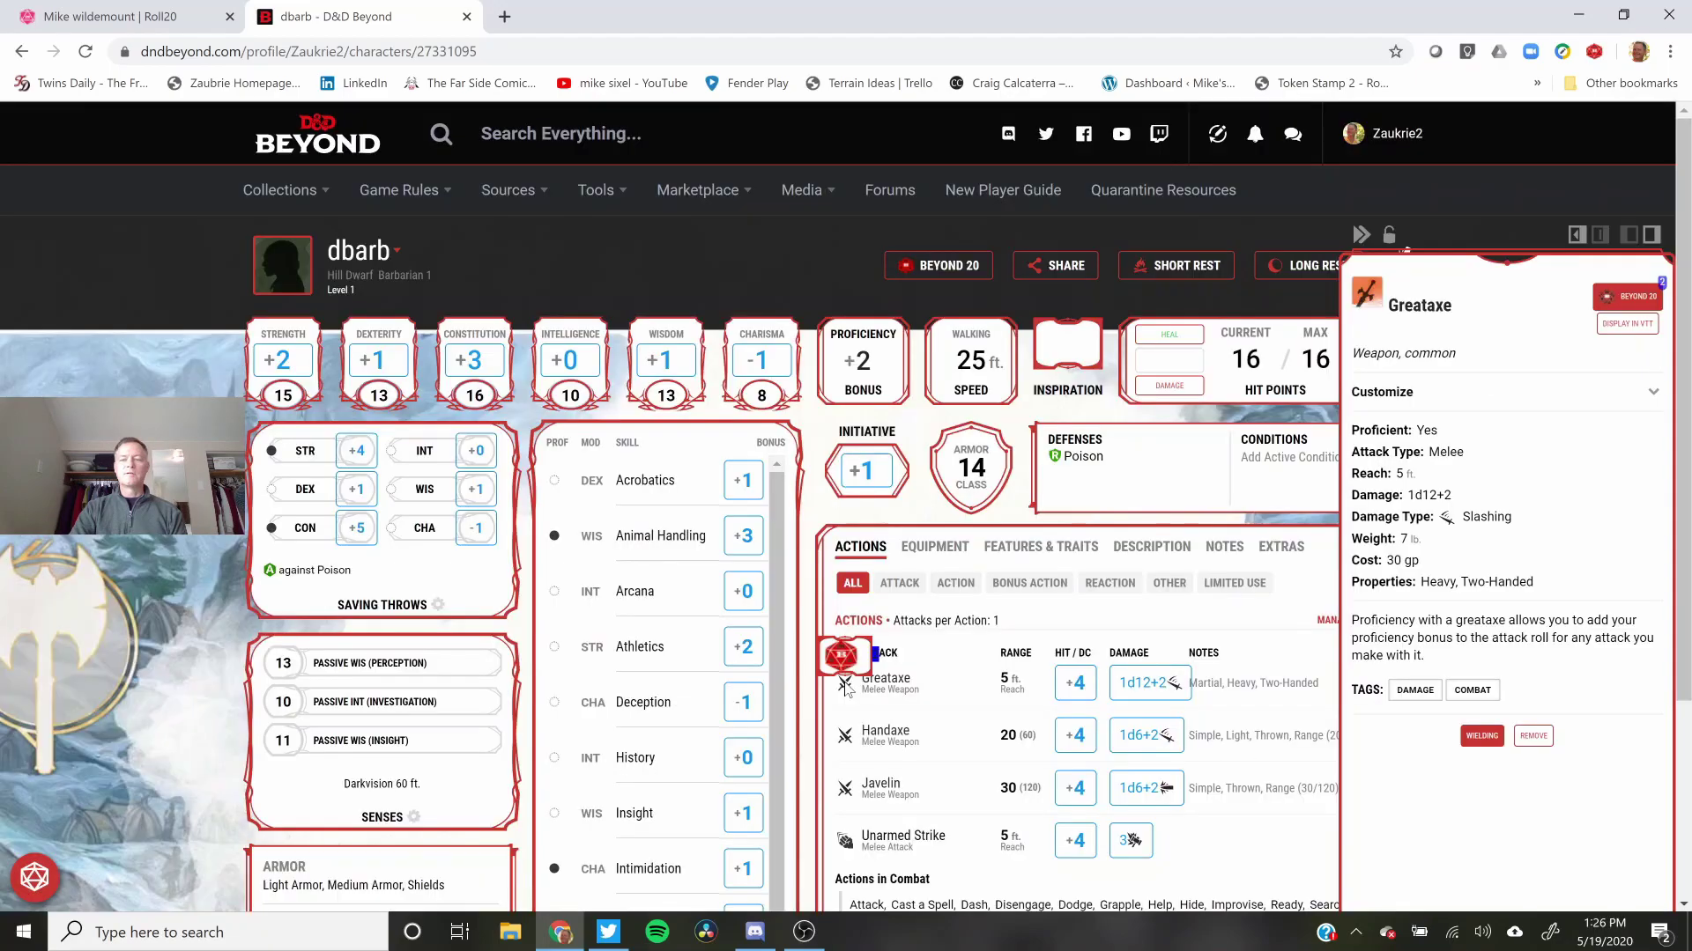
pyautogui.click(243, 12)
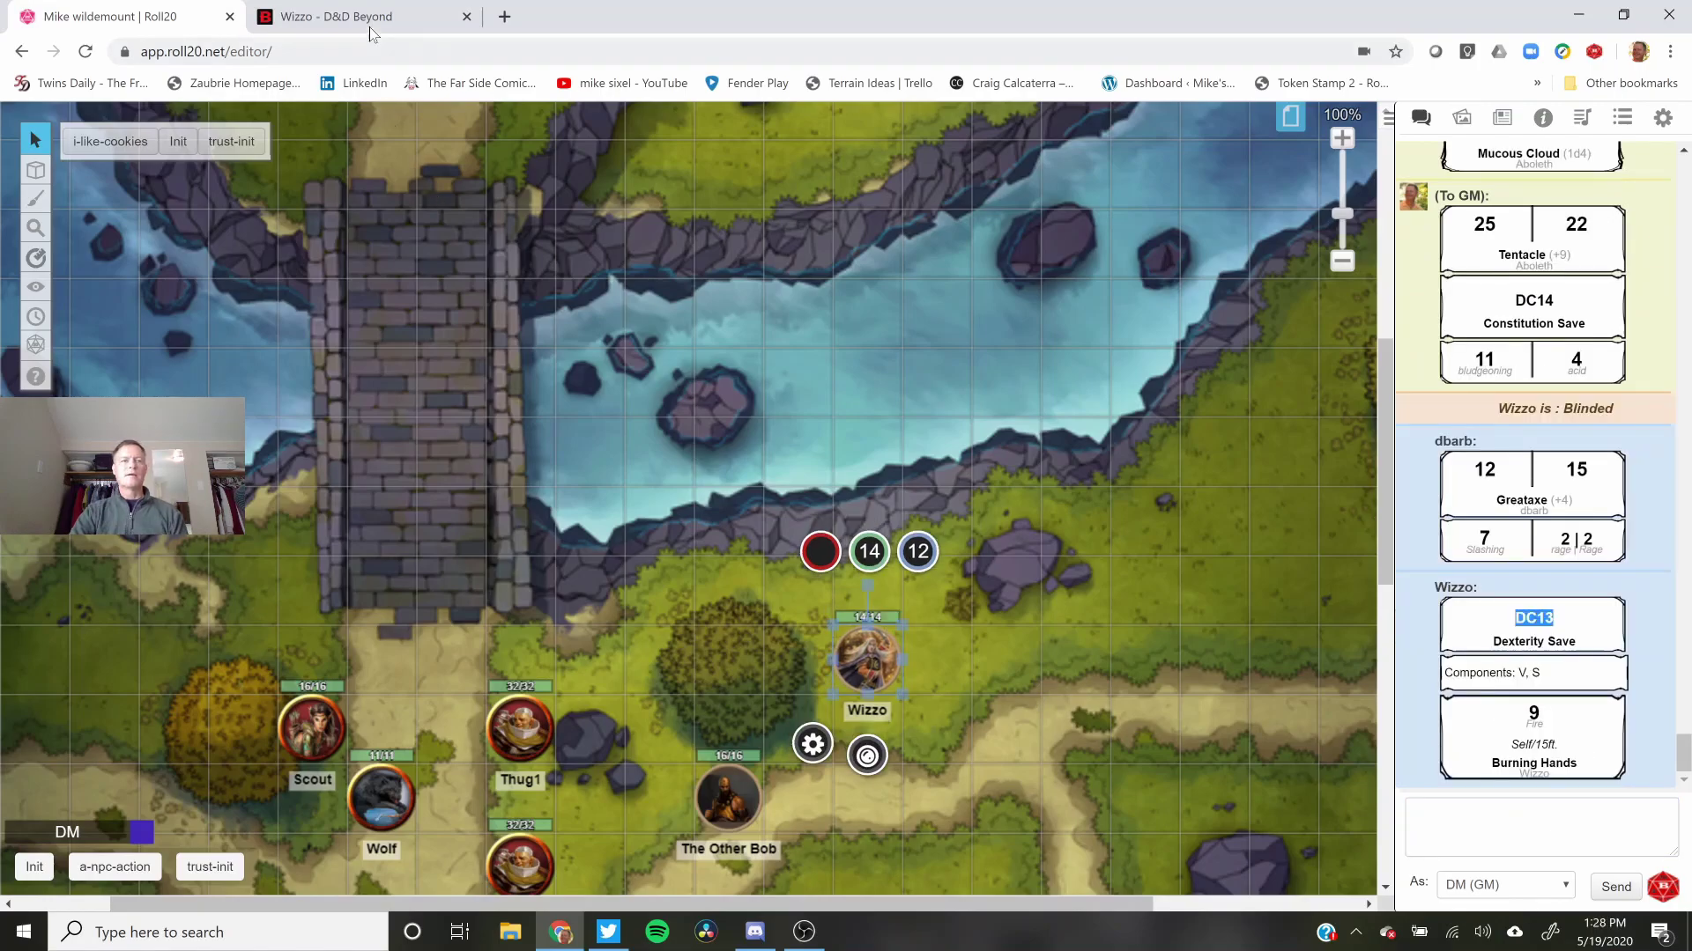
# Step: Return to Wizzo's sheet, display the Burning Hands spell in the VTT, and view its description in the Roll20 chat
pyautogui.click(364, 20)
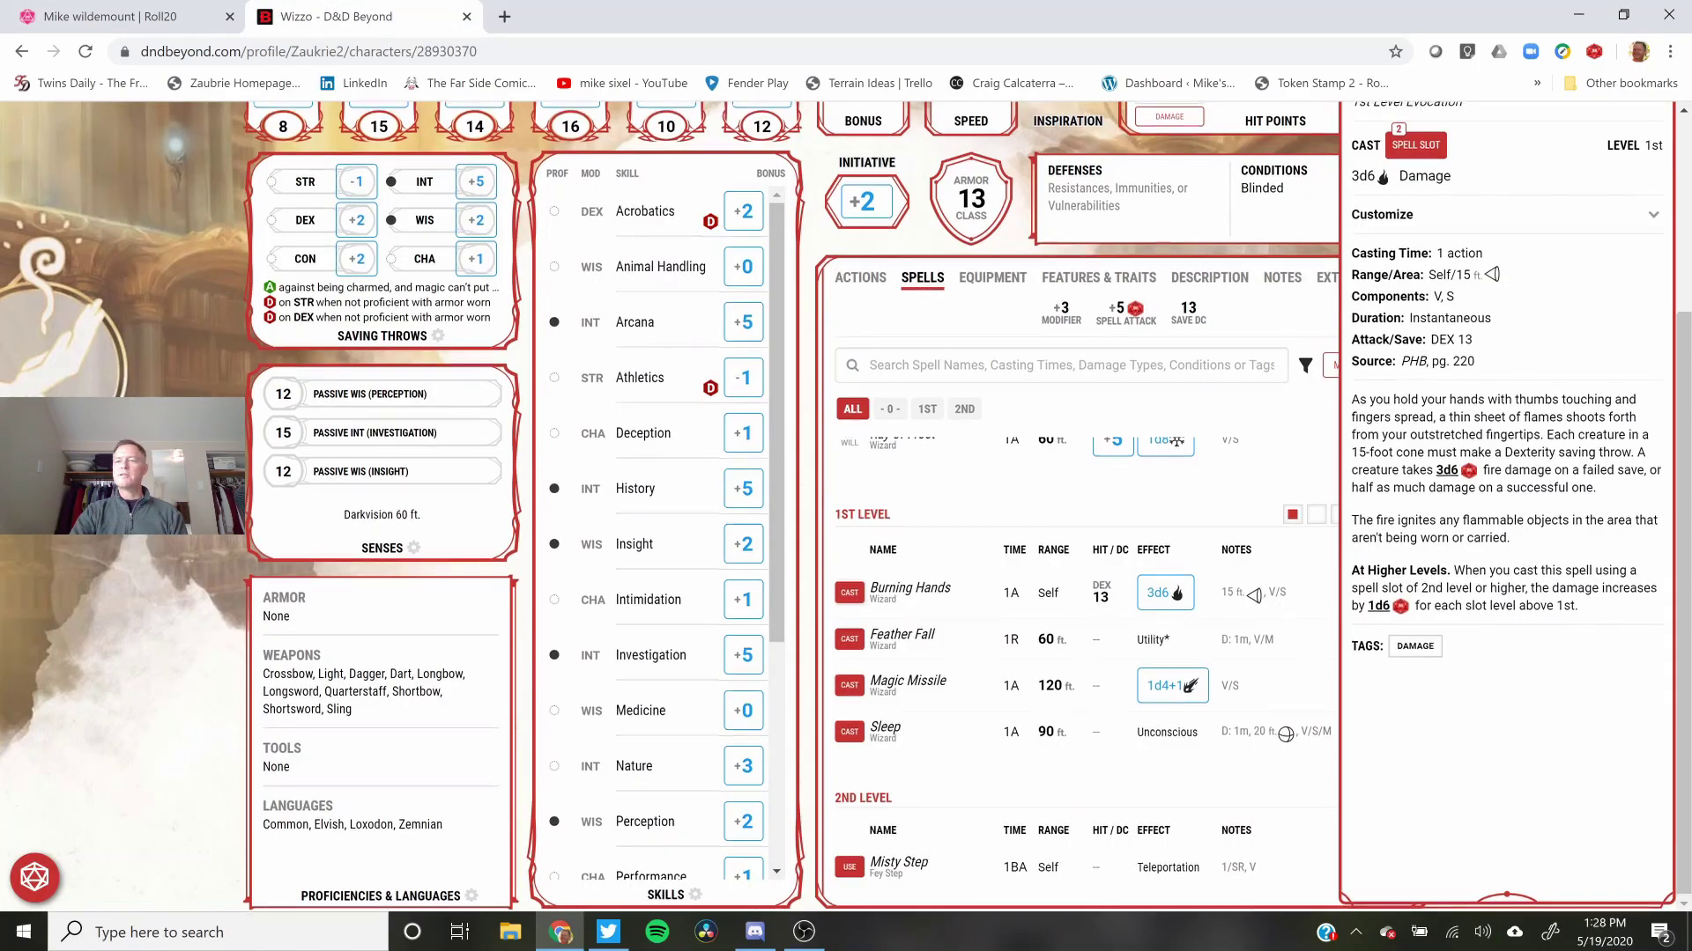
pyautogui.scroll(1, 1633, 183)
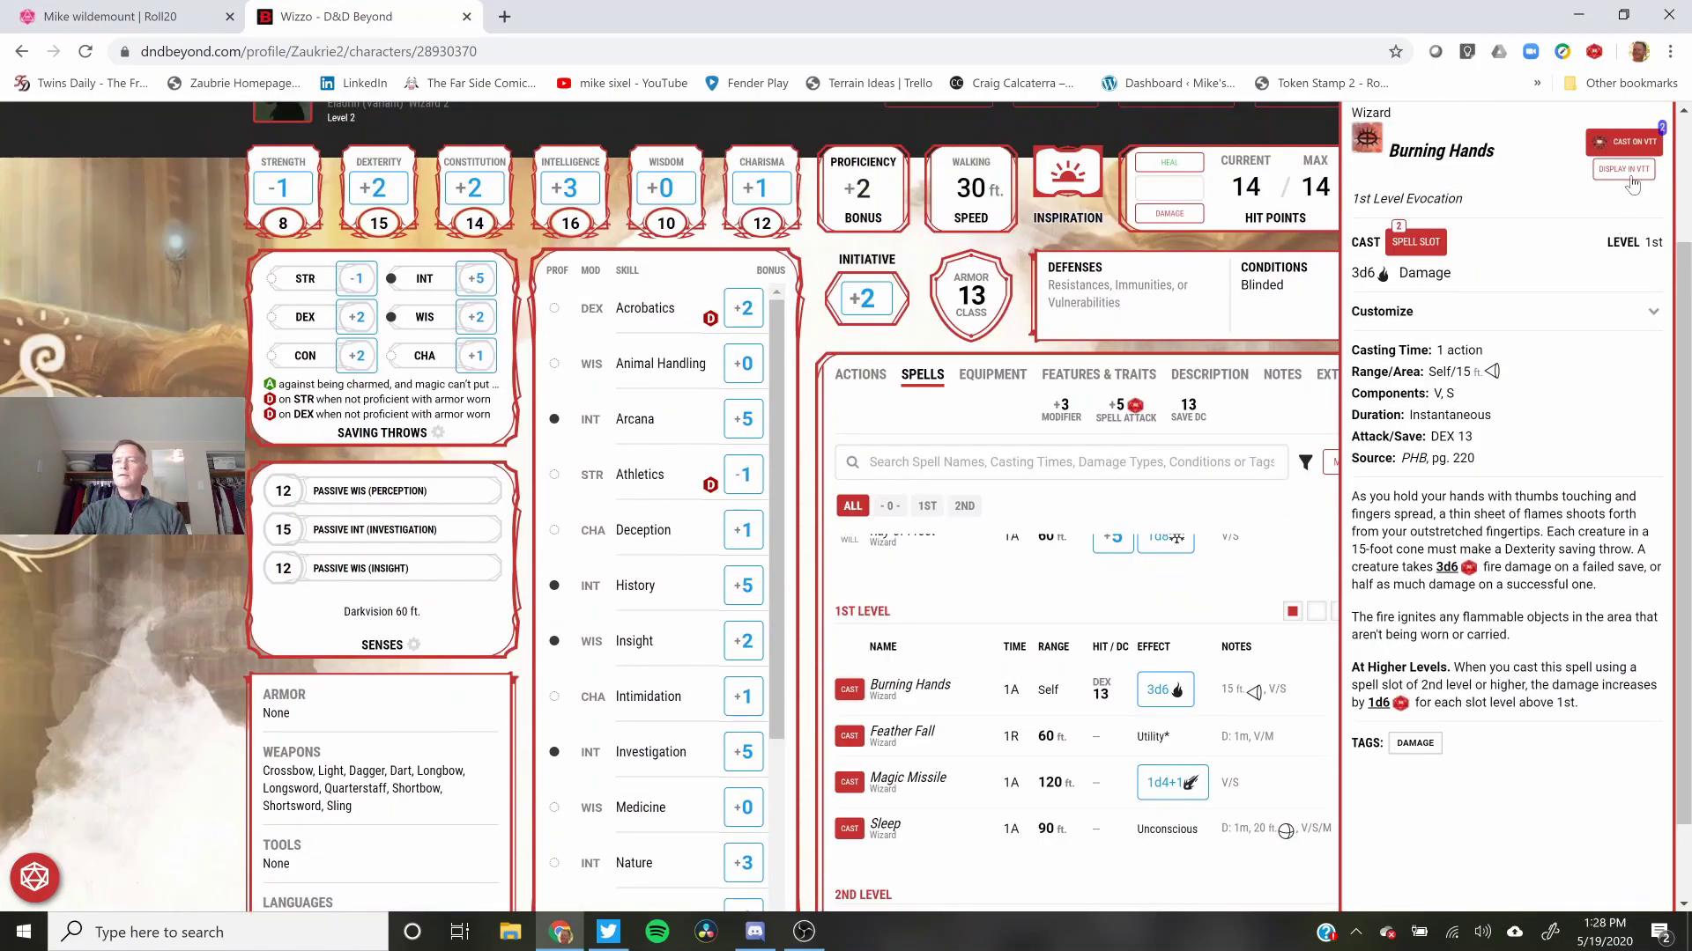
pyautogui.click(79, 15)
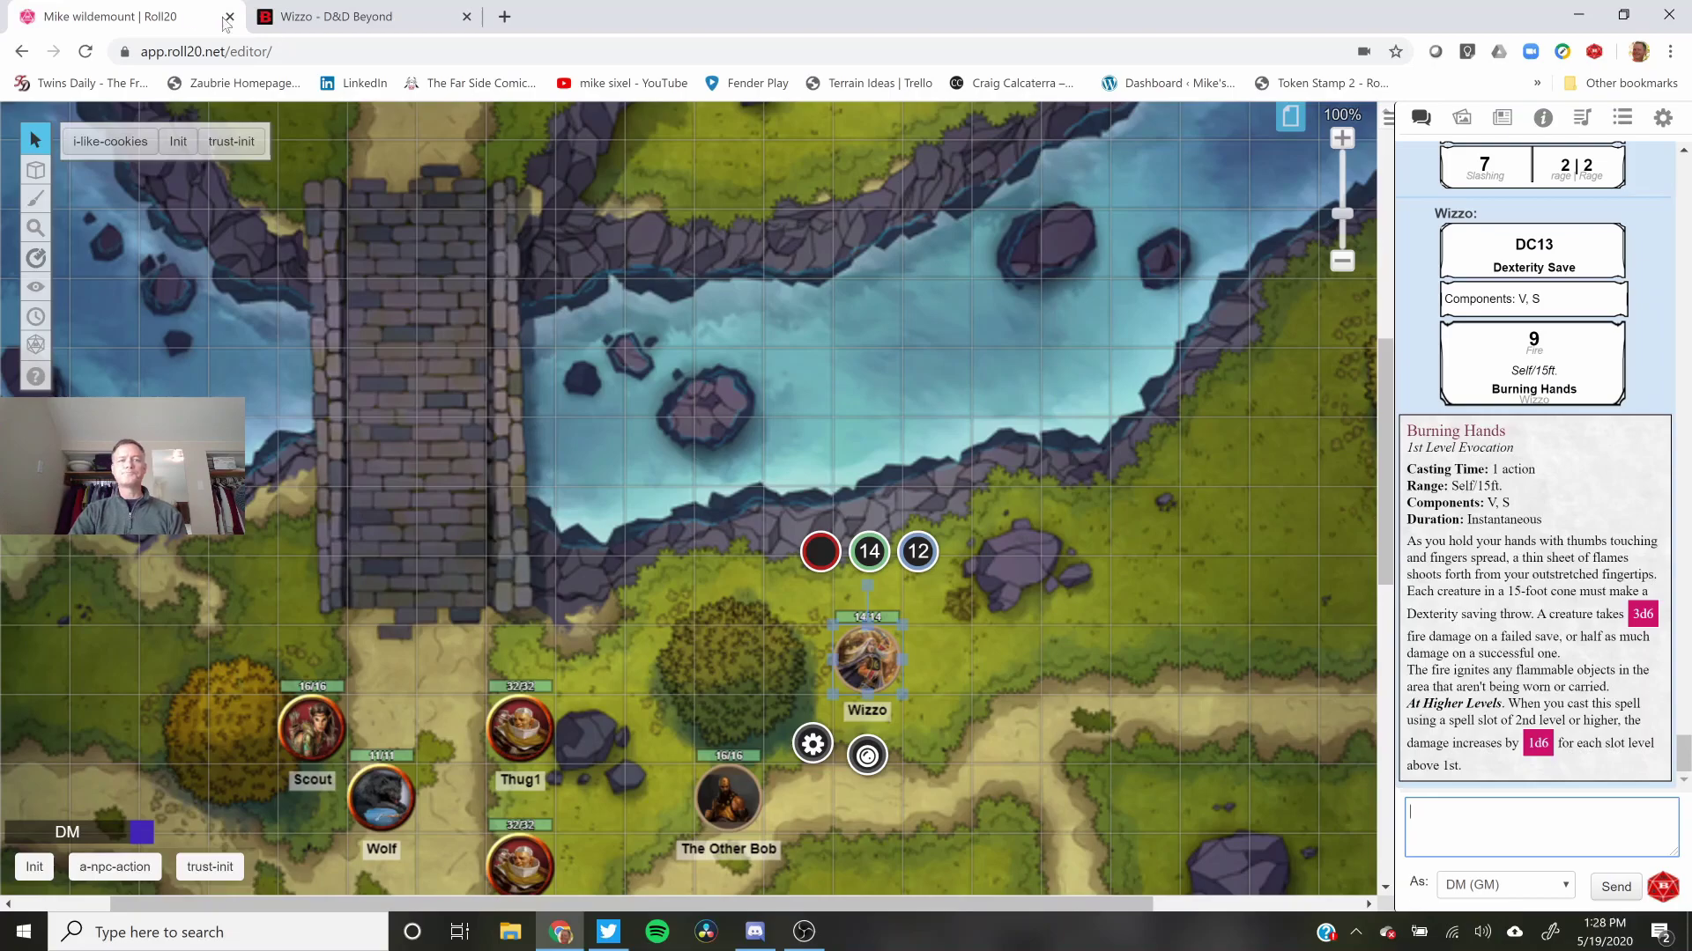
# Step: Go back to Wizzo's sheet and review the whisper and roll type options in the Beyond 20 quick settings, leaving them as they are
pyautogui.click(326, 16)
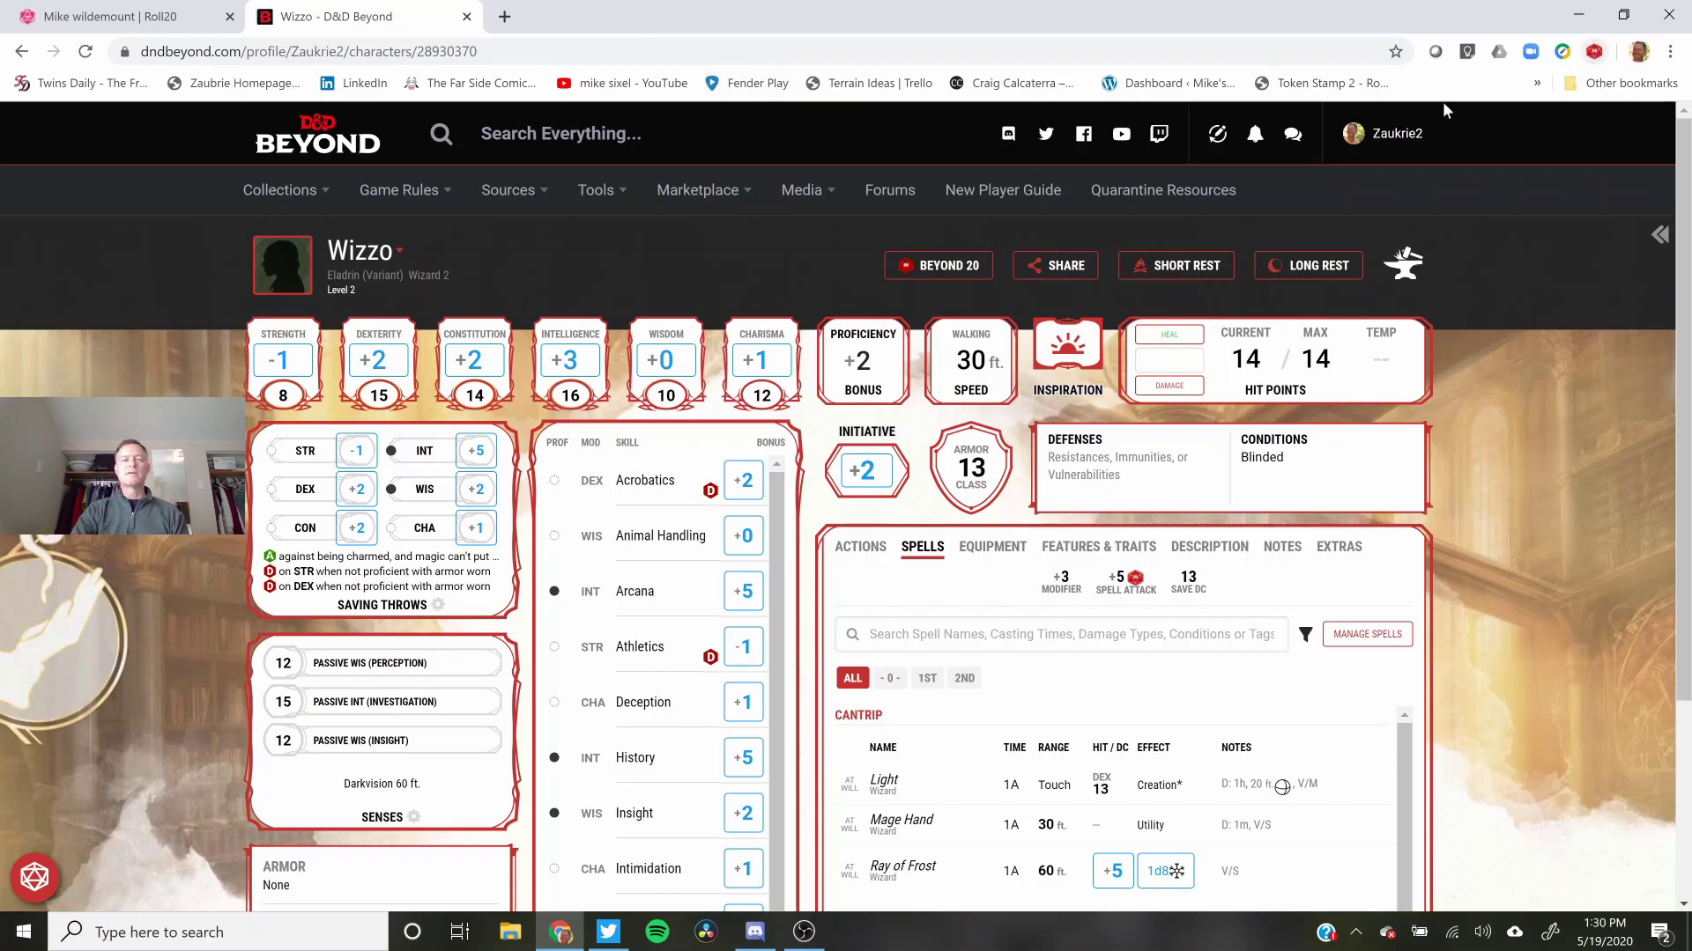
pyautogui.click(945, 268)
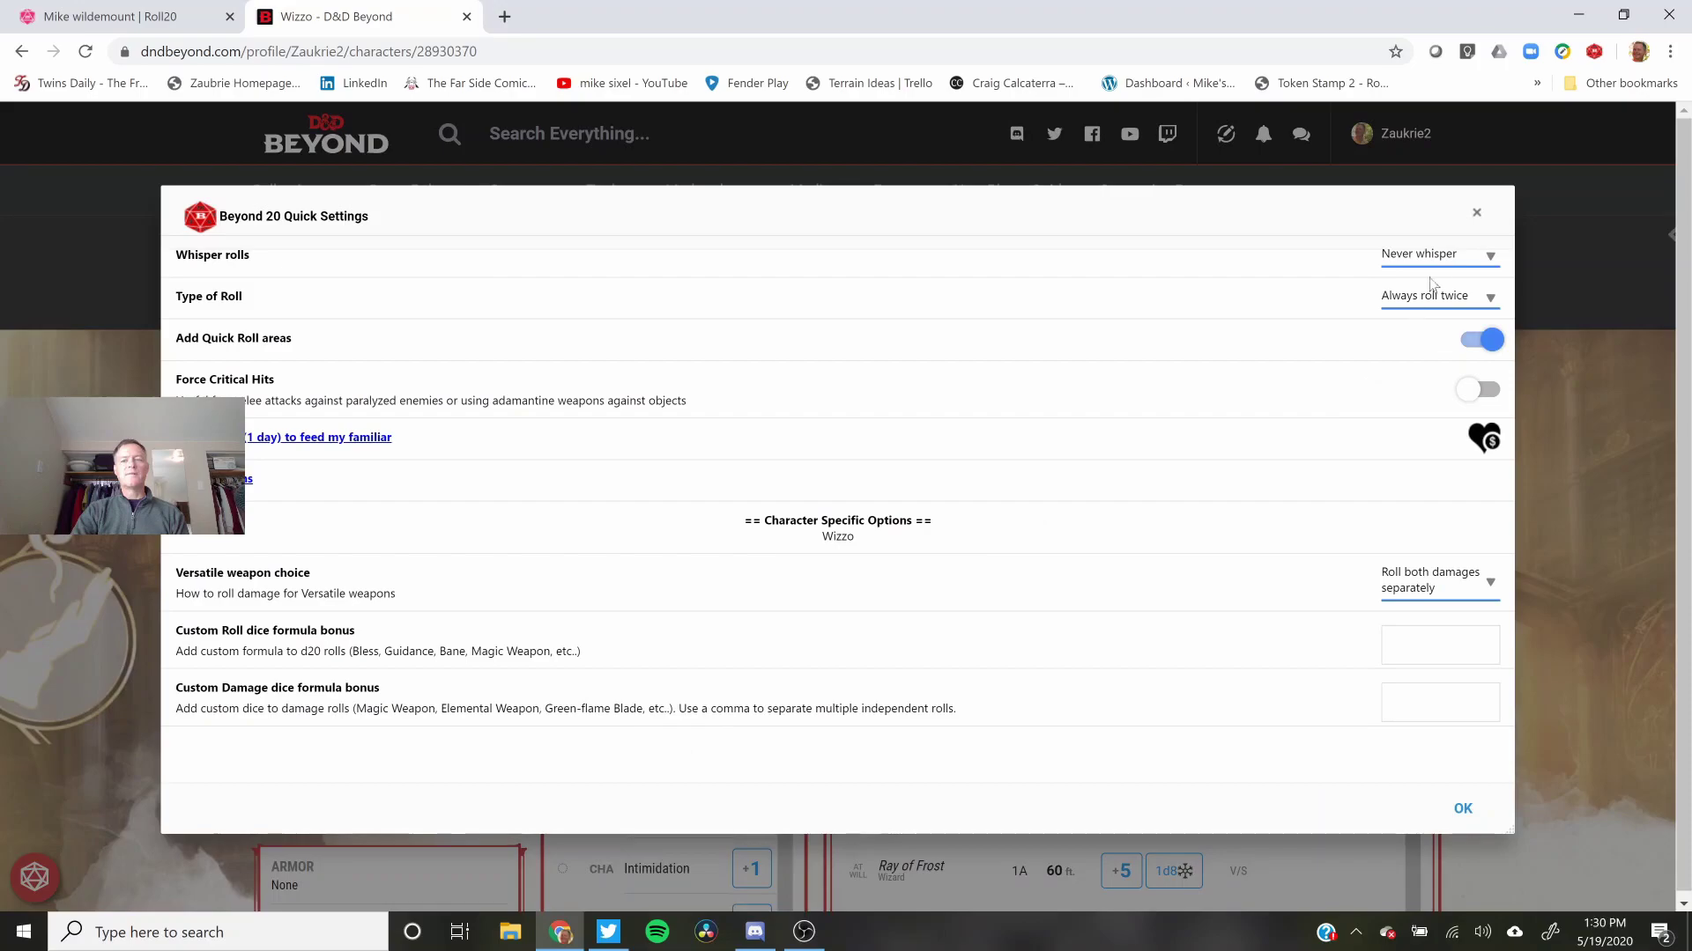
pyautogui.click(1477, 216)
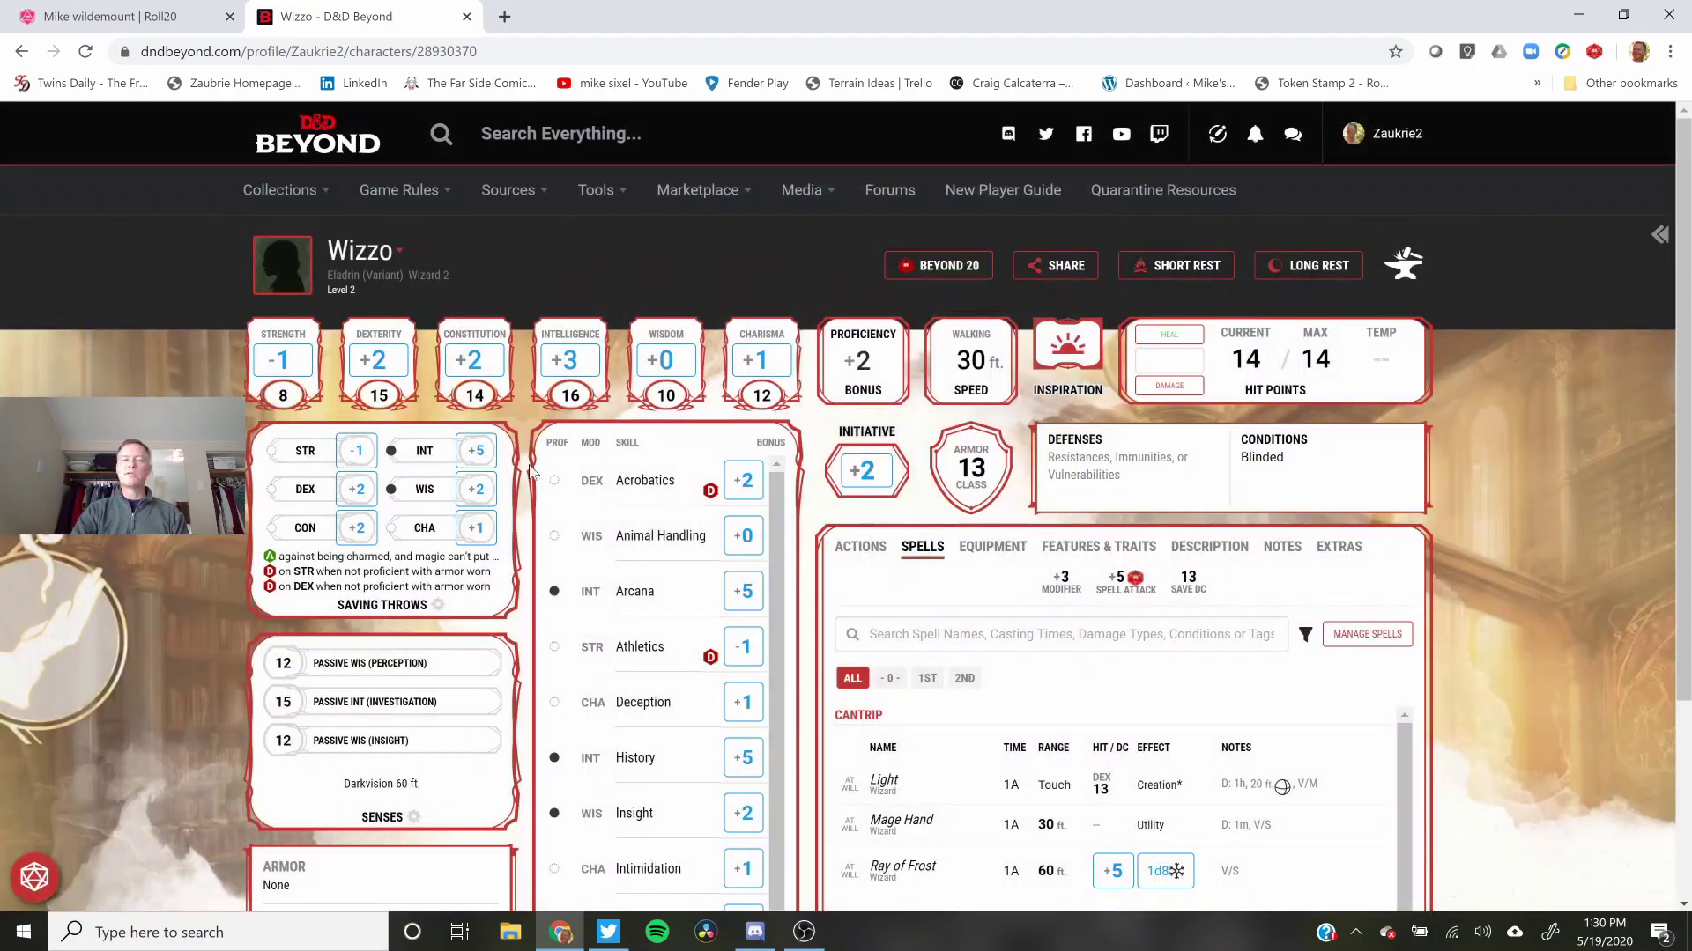
# Step: Look over the quick roll areas on Wizzo's ability scores and skills
pyautogui.scroll(-1, 522, 474)
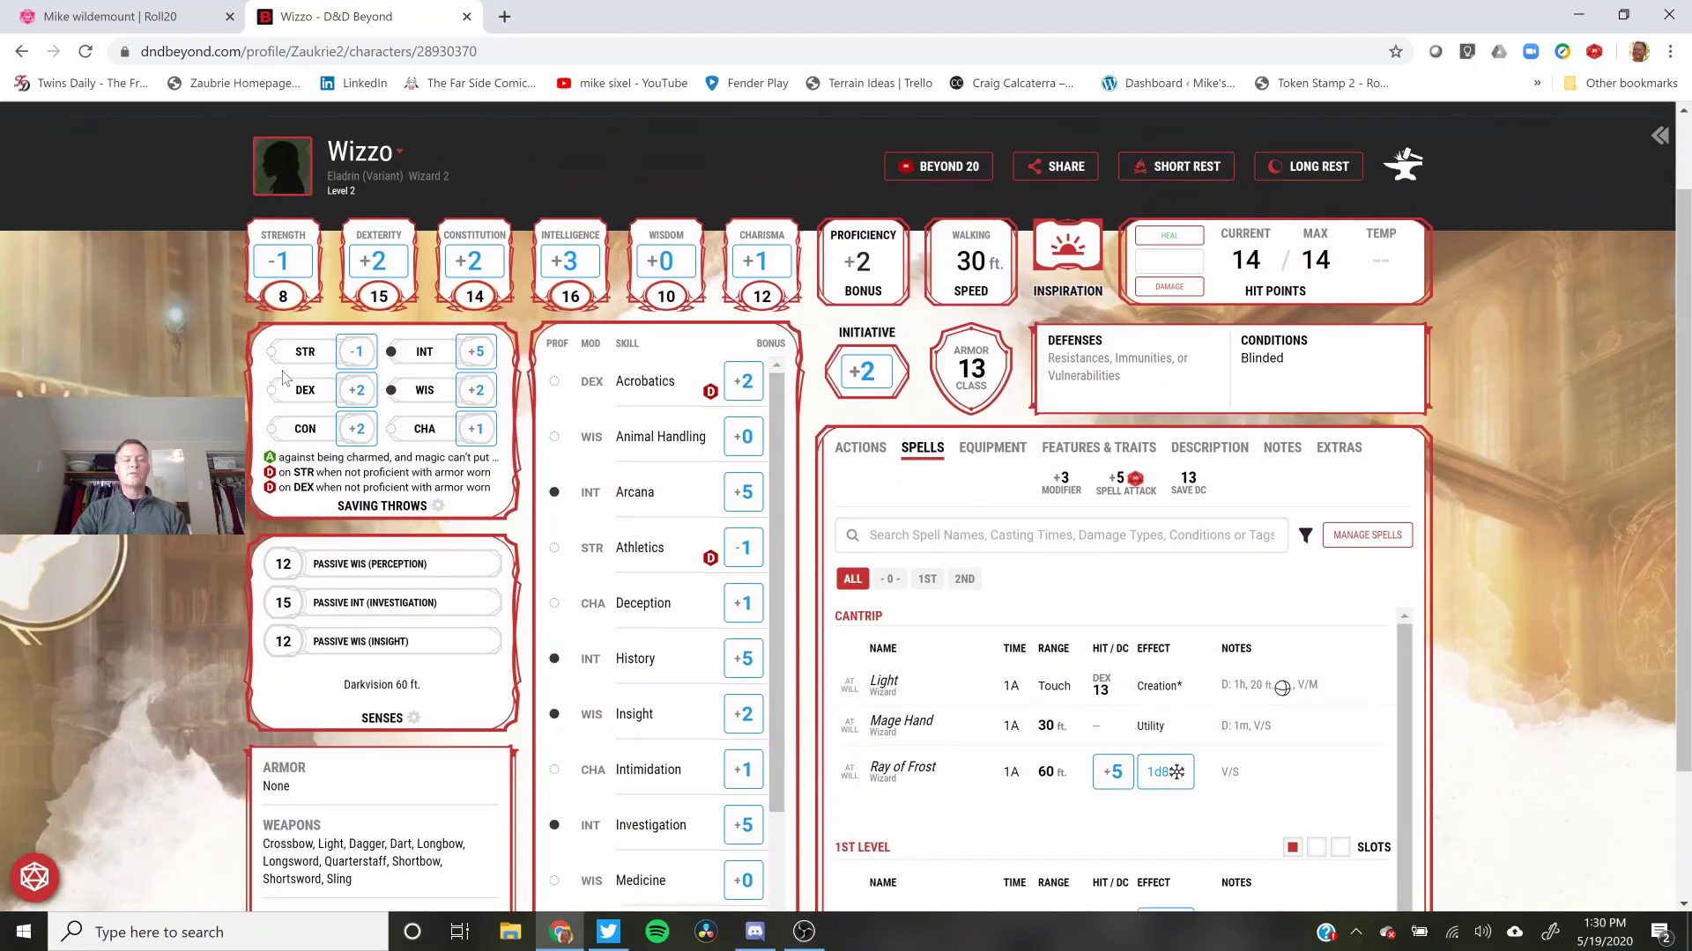
pyautogui.moveTo(358, 304)
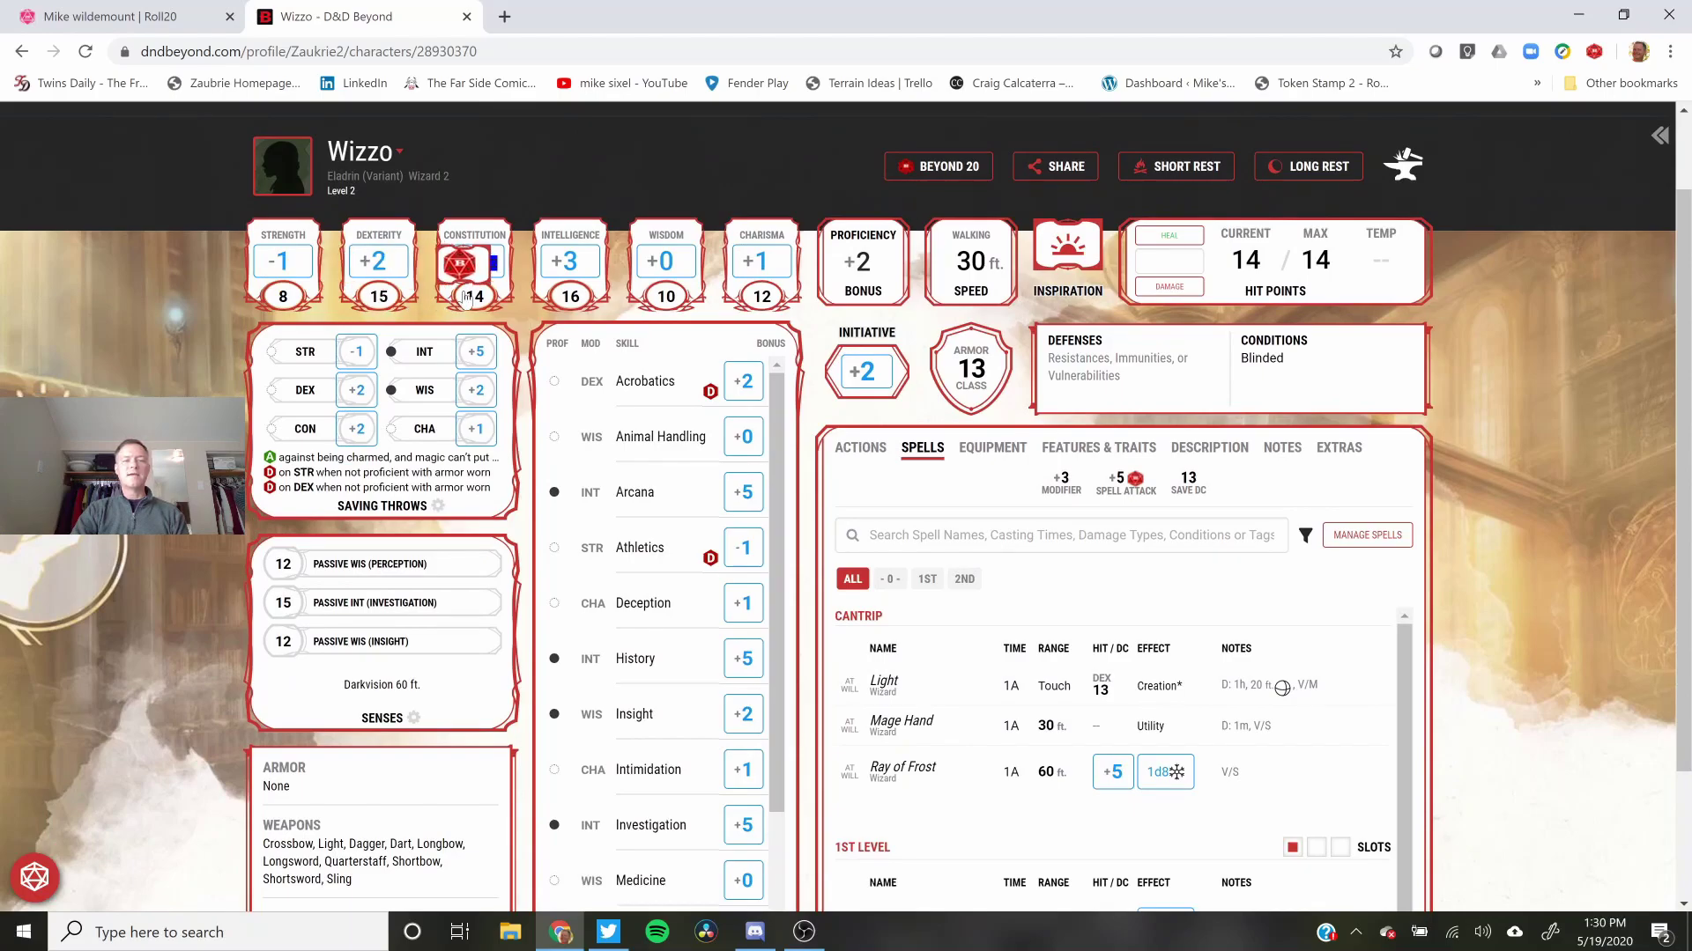
pyautogui.moveTo(599, 308)
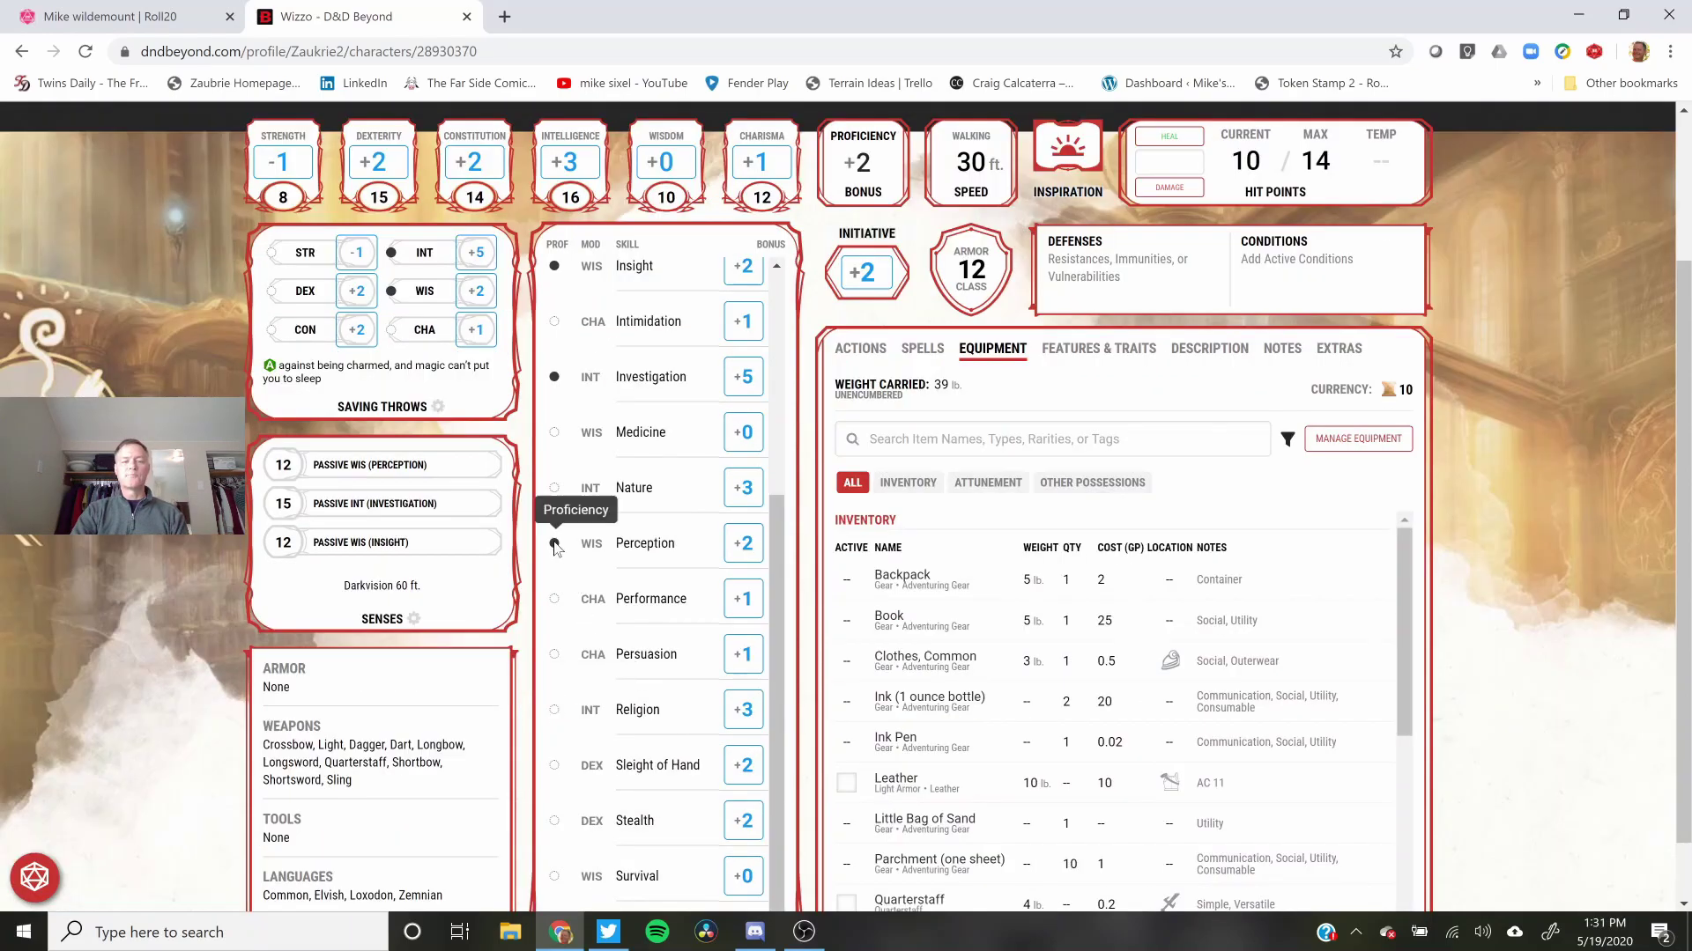
pyautogui.moveTo(750, 720)
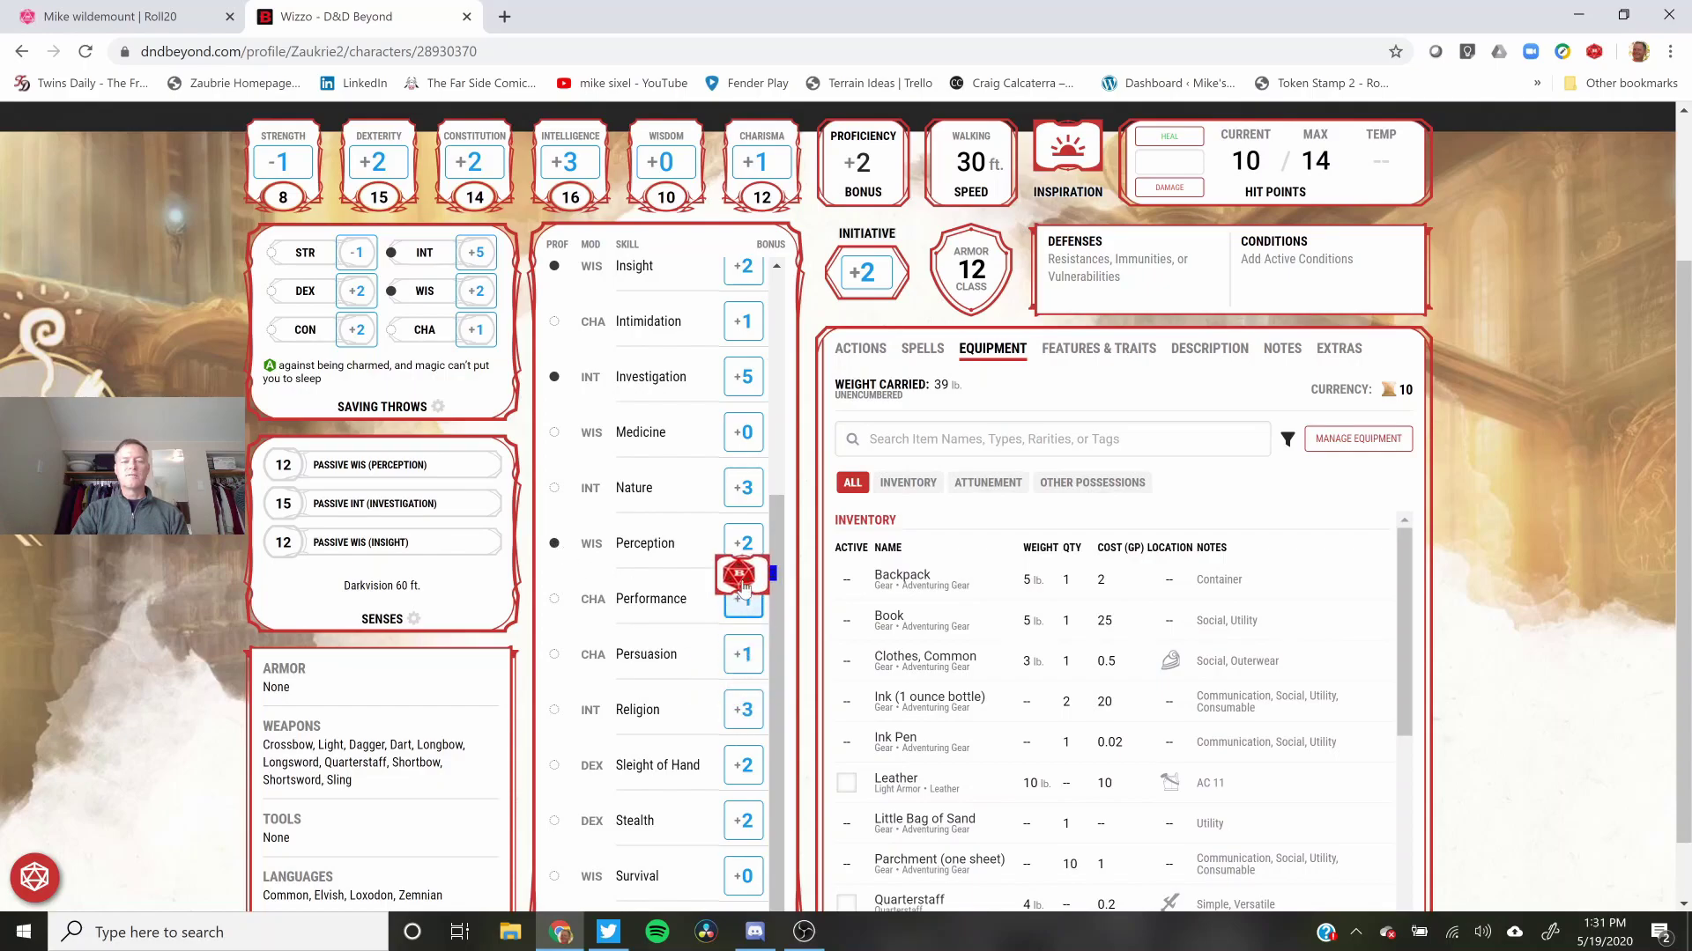
pyautogui.scroll(3, 532, 483)
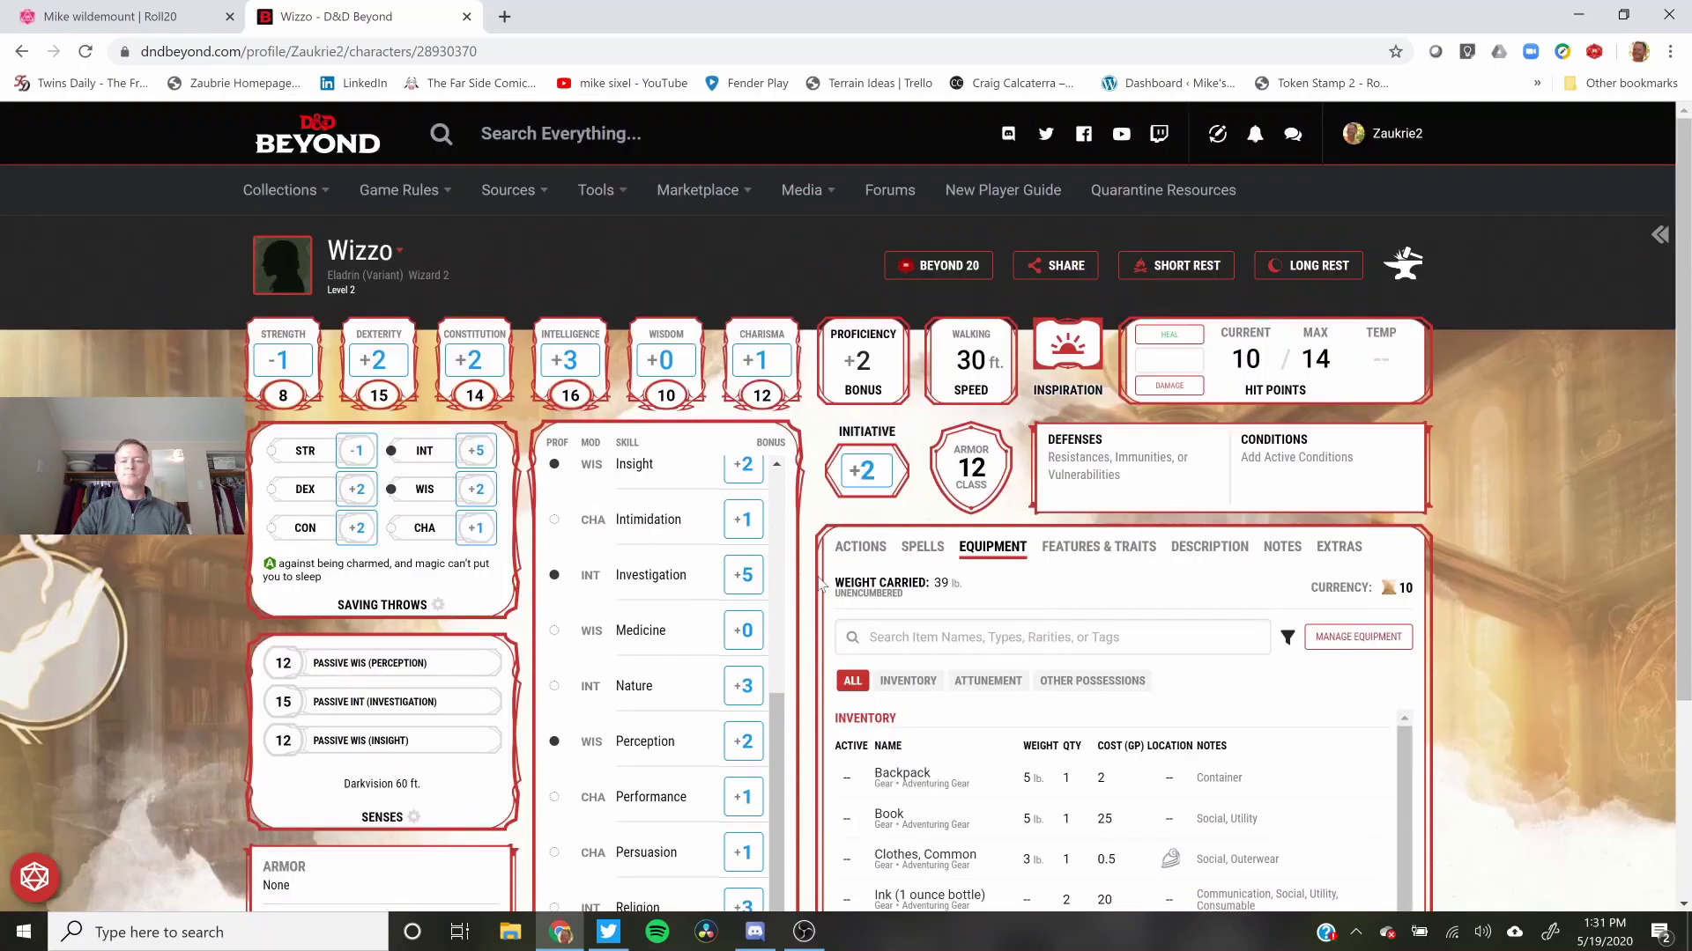
# Step: Look over the quick roll areas on Wizzo's attacks and spells, including Quarterstaff and Burning Hands
pyautogui.click(858, 552)
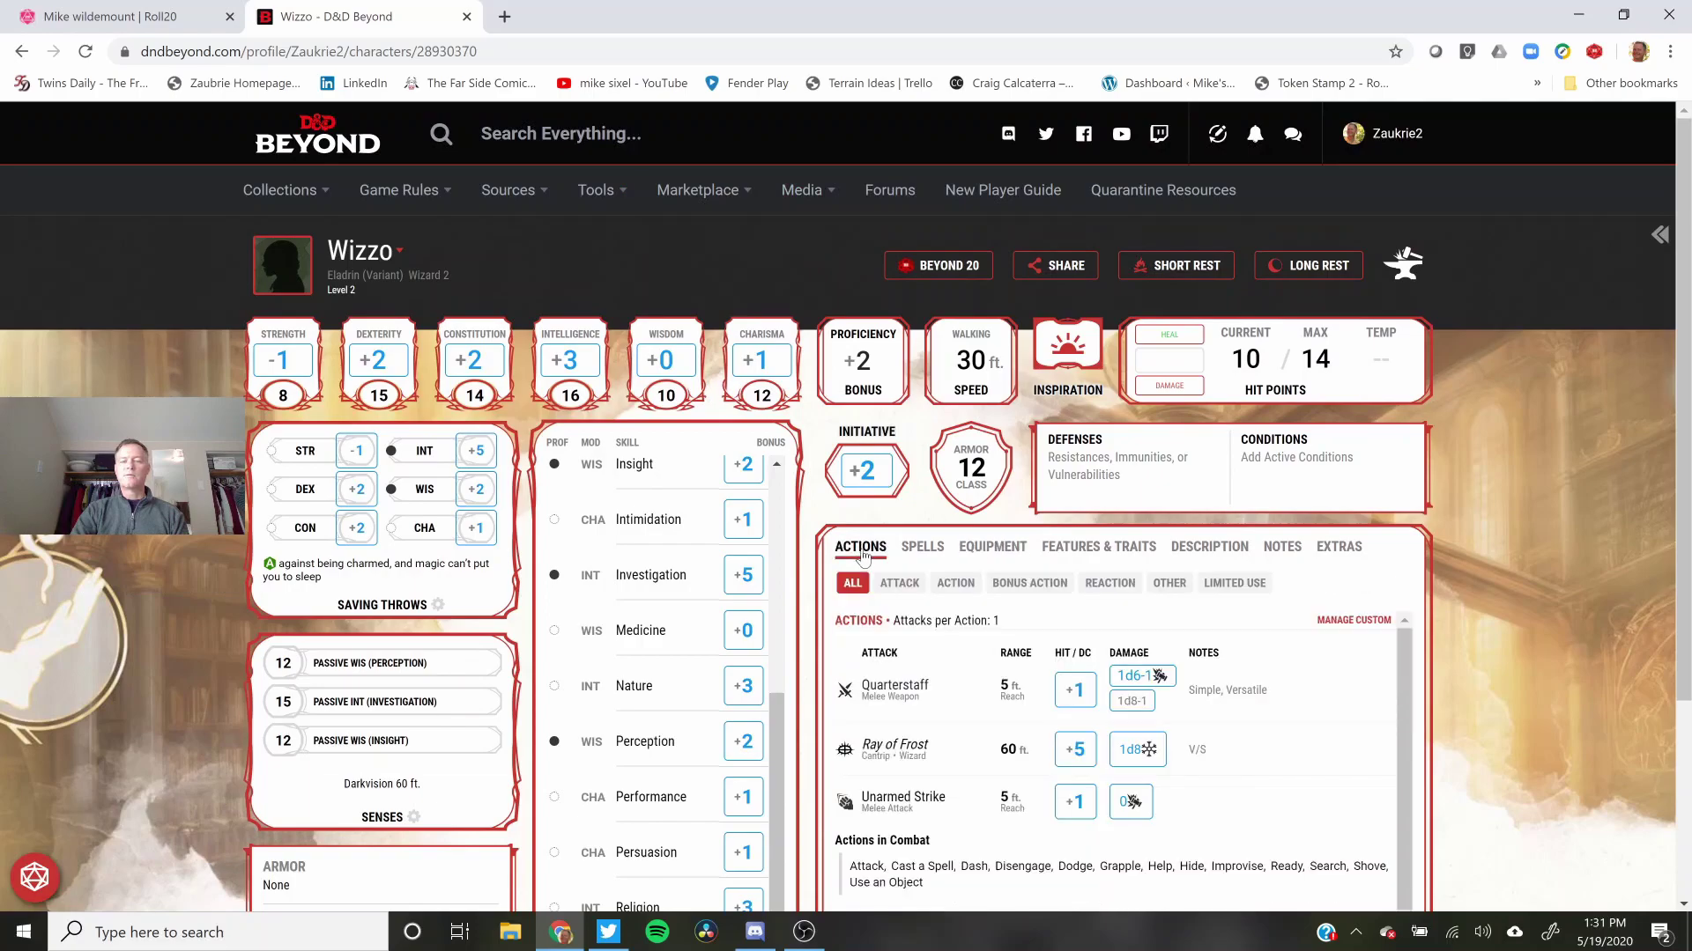
pyautogui.click(910, 589)
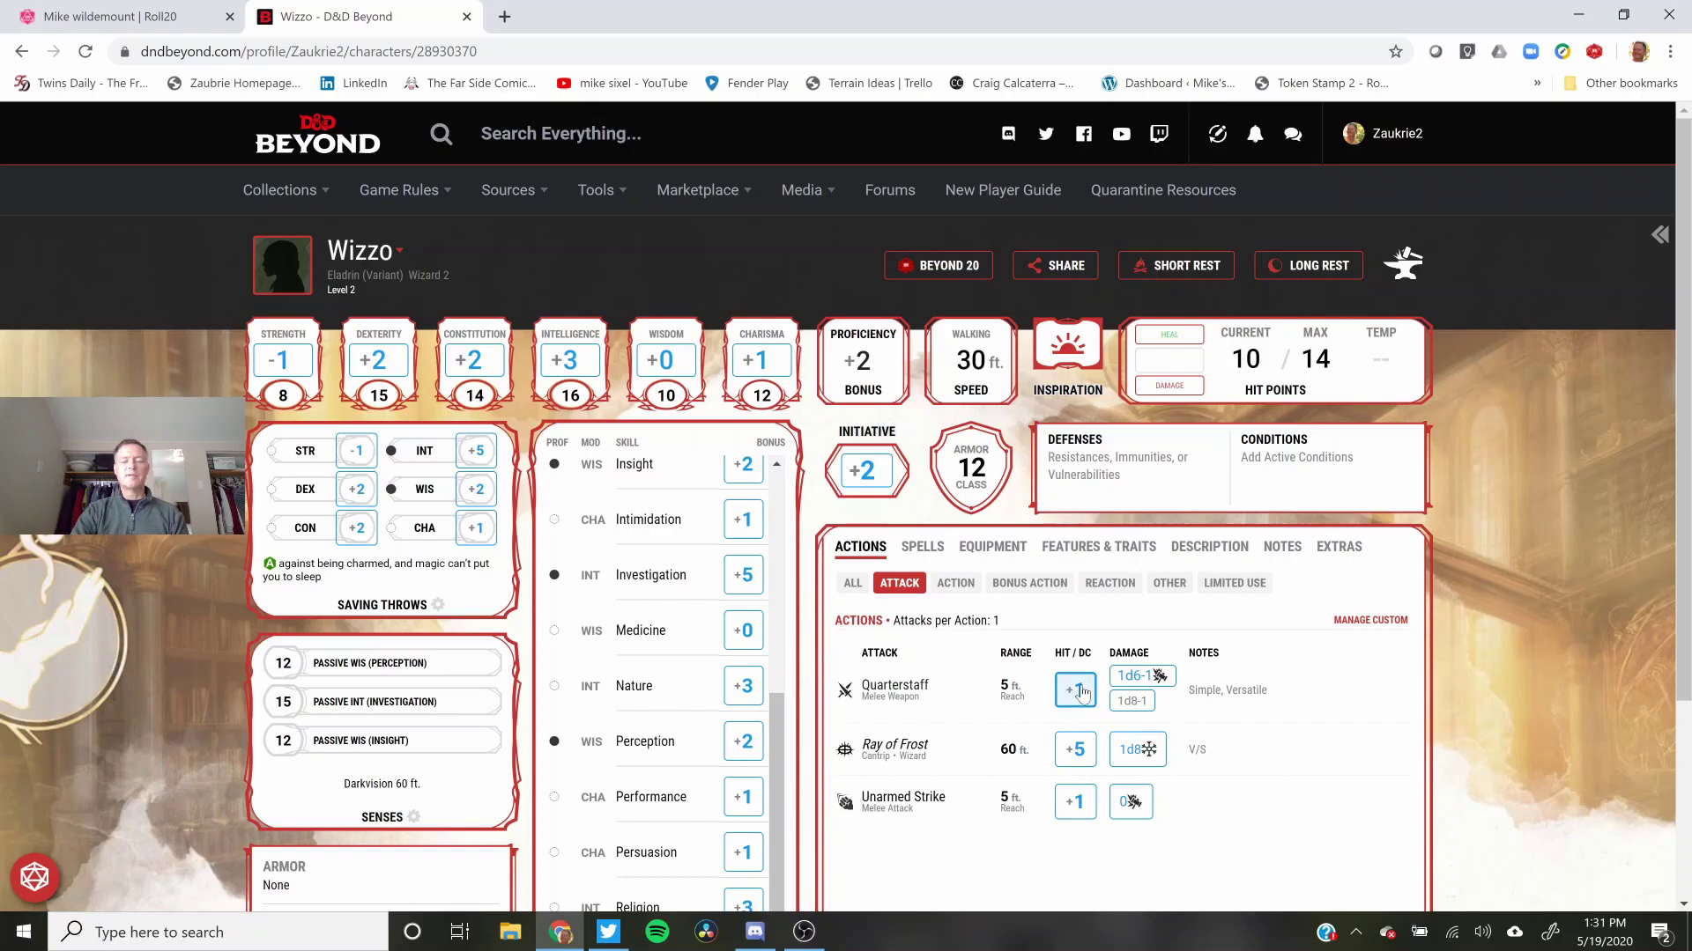
pyautogui.moveTo(844, 696)
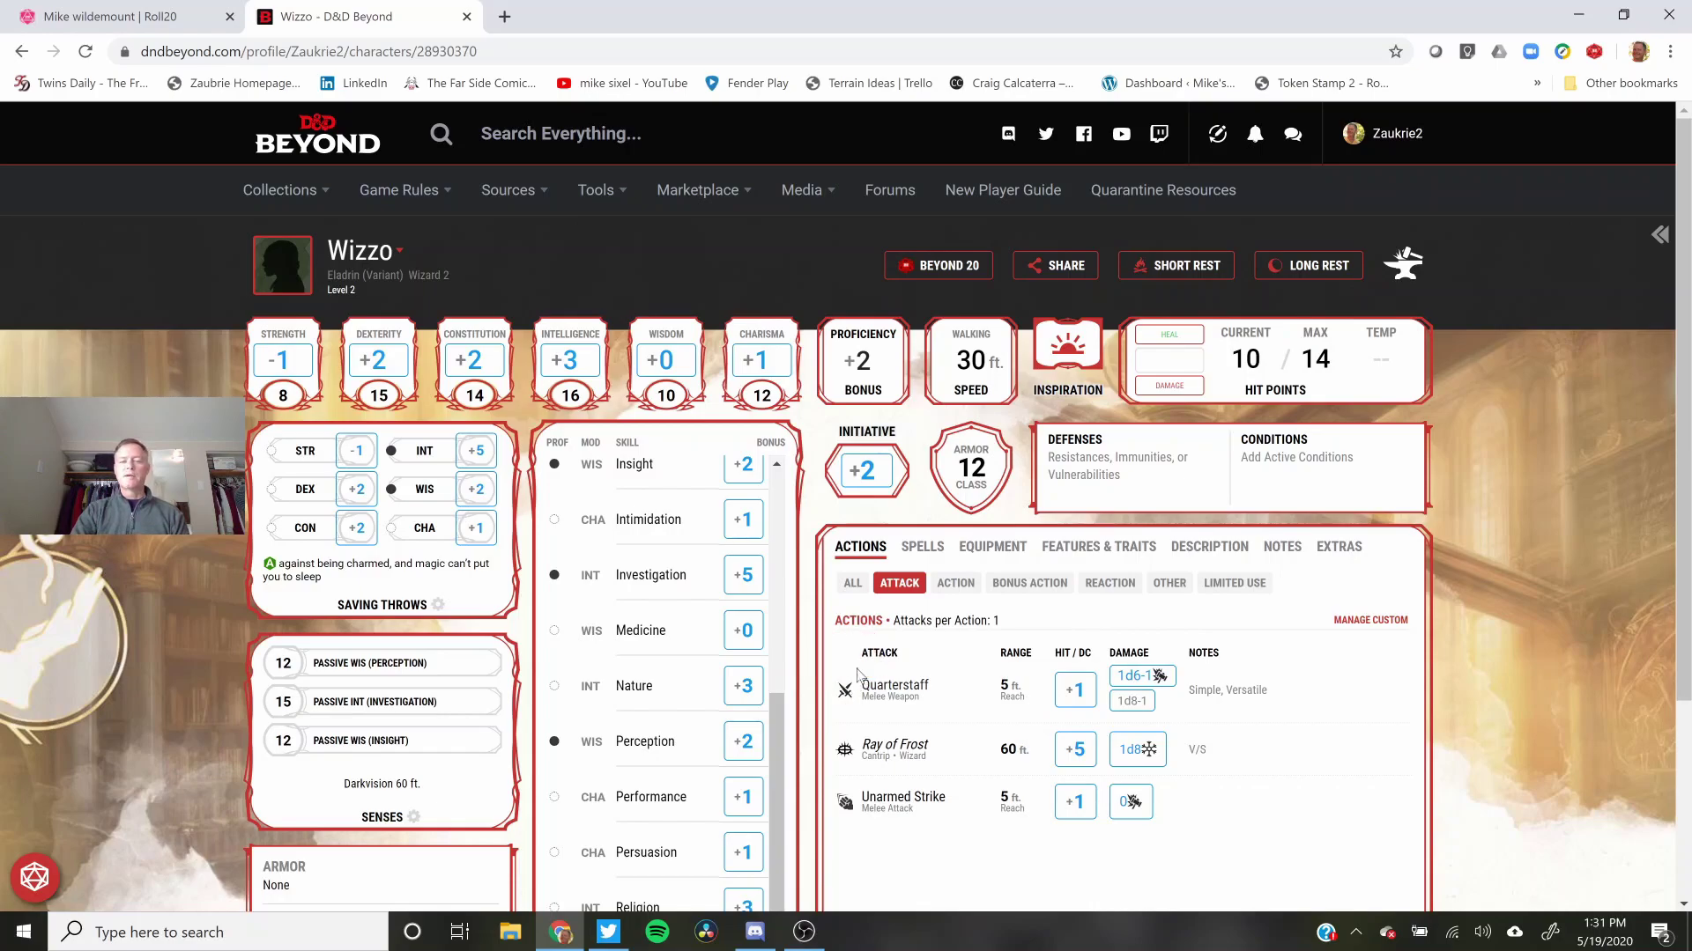
pyautogui.click(921, 552)
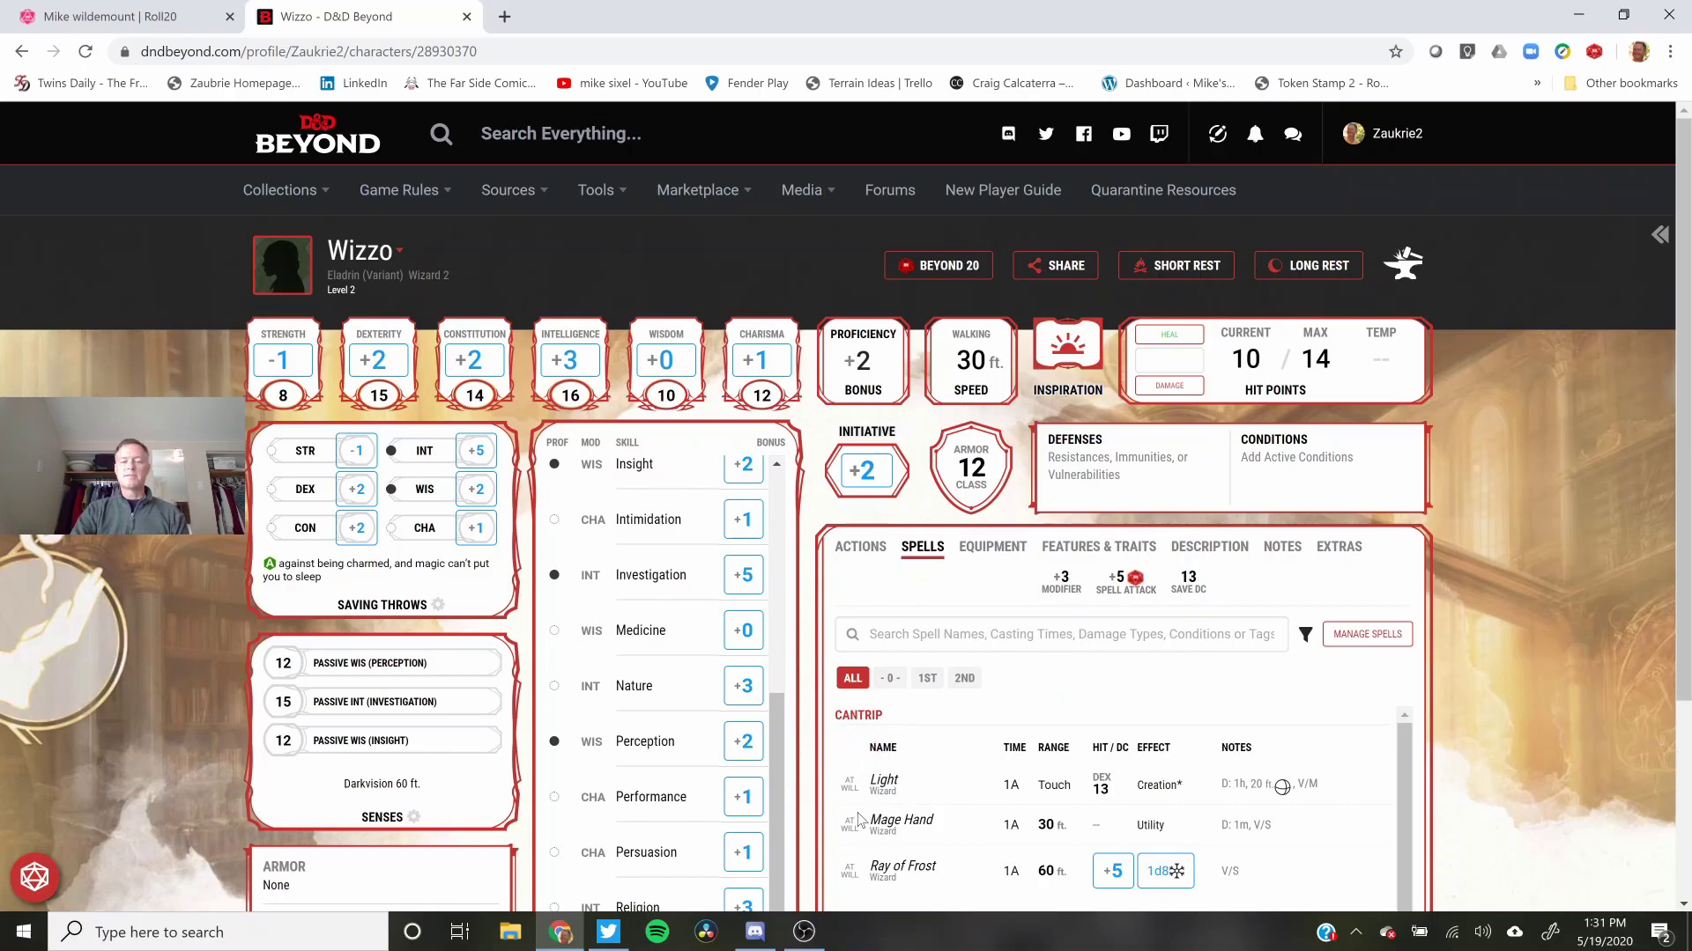
pyautogui.scroll(-2, 859, 813)
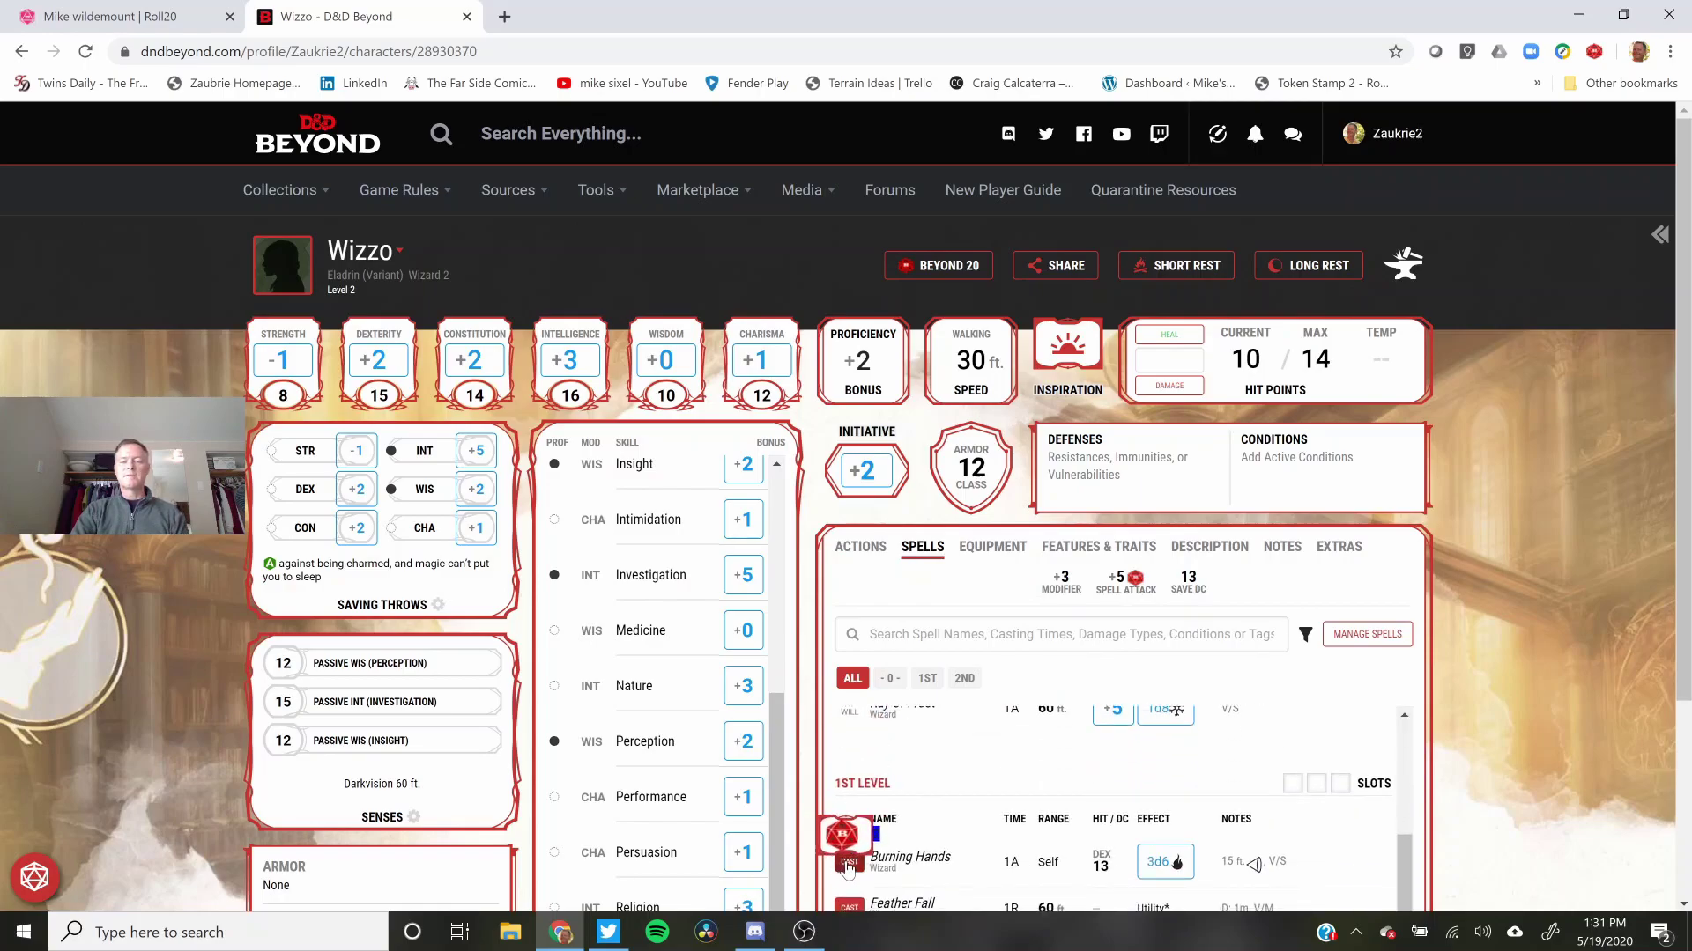
pyautogui.scroll(3, 850, 846)
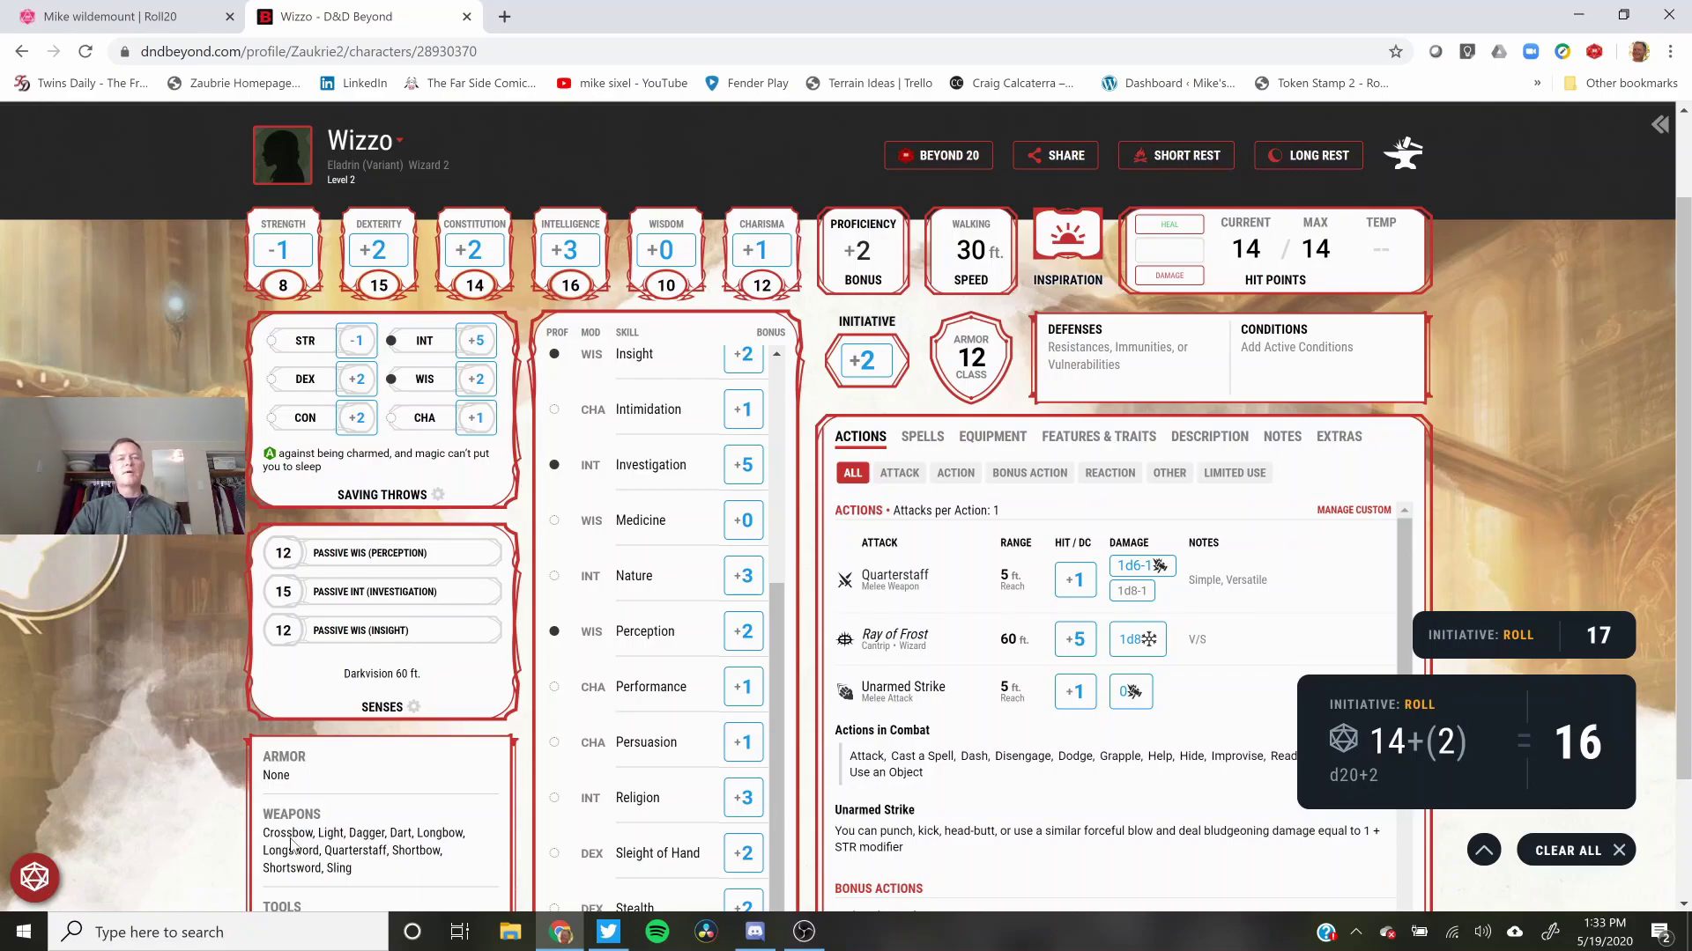
# Step: Leave Wizzo's sheet for the D&D Beyond monster list and open the Adult Kruthik page
pyautogui.scroll(2, 344, 441)
pyautogui.hotkey('alt', 'Left')
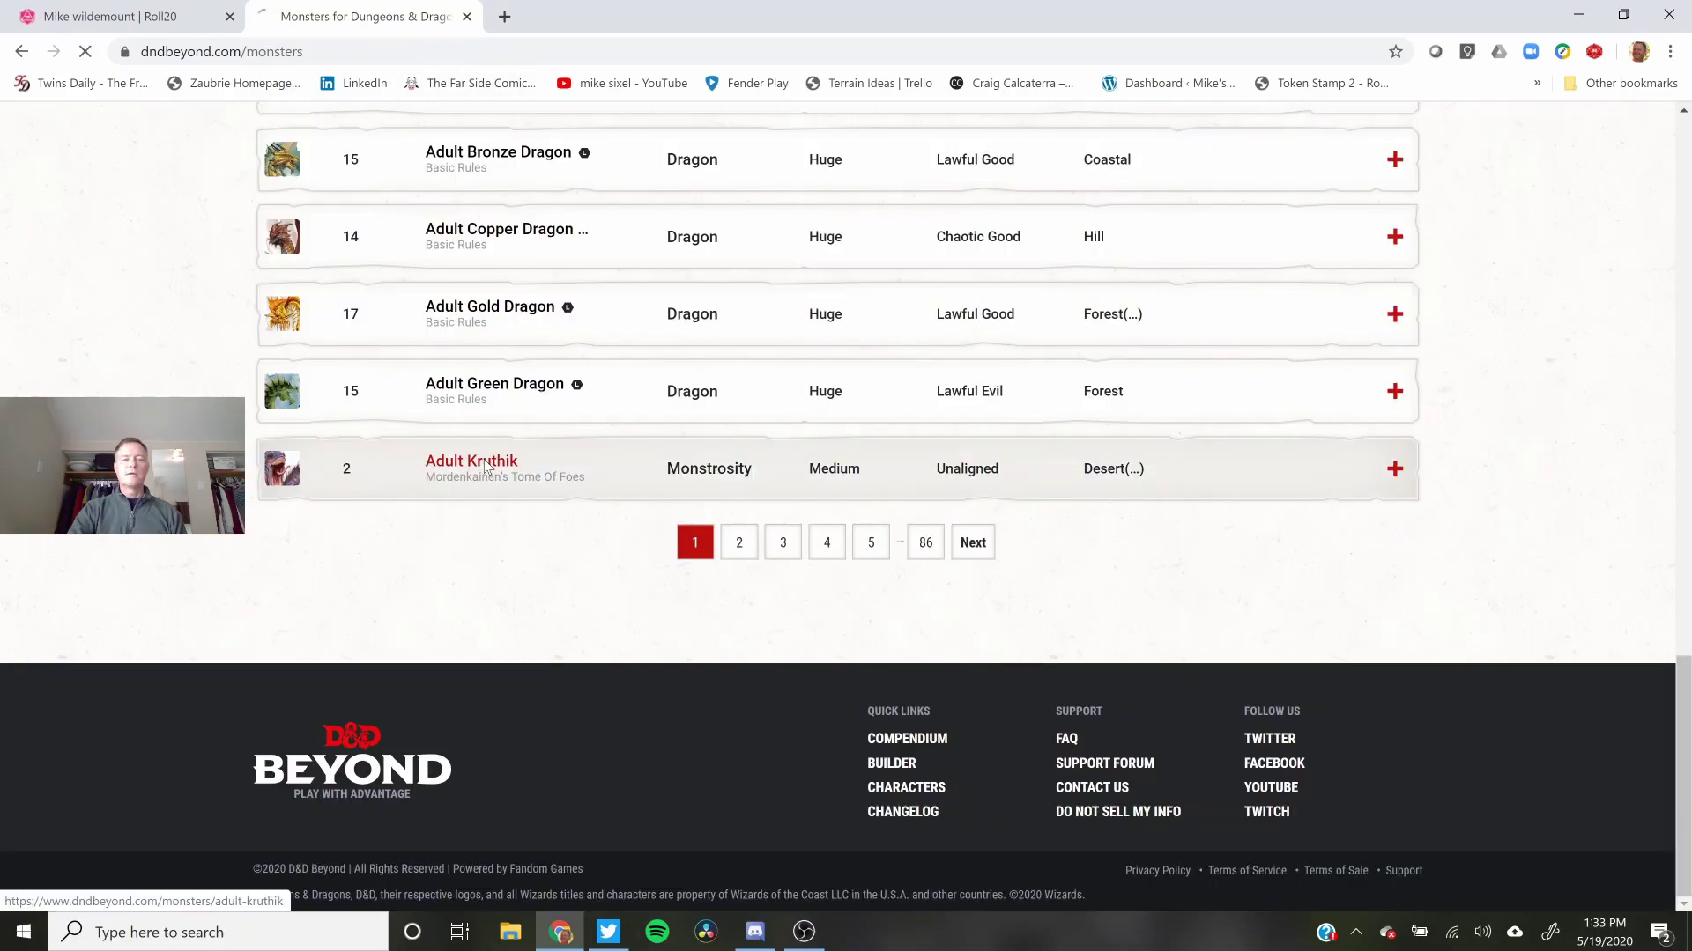
pyautogui.click(485, 464)
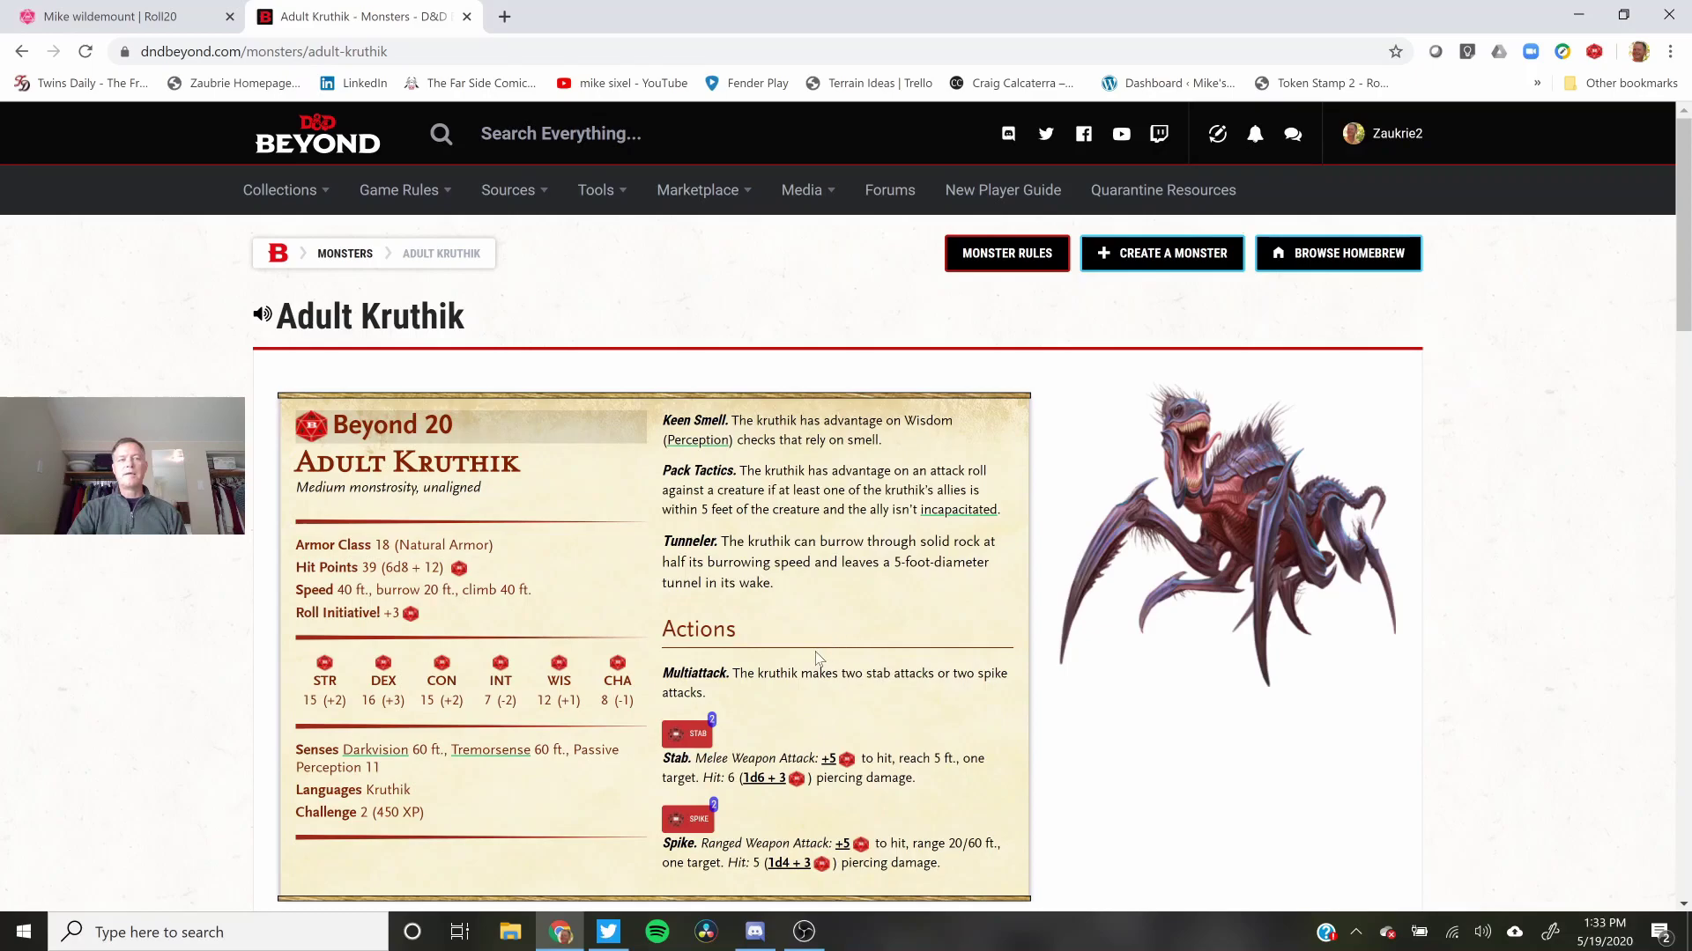
# Step: Open the monster list in a separate browser tab, search for "kruthik", and open the Young Kruthik page
pyautogui.middleClick(345, 253)
pyautogui.click(581, 20)
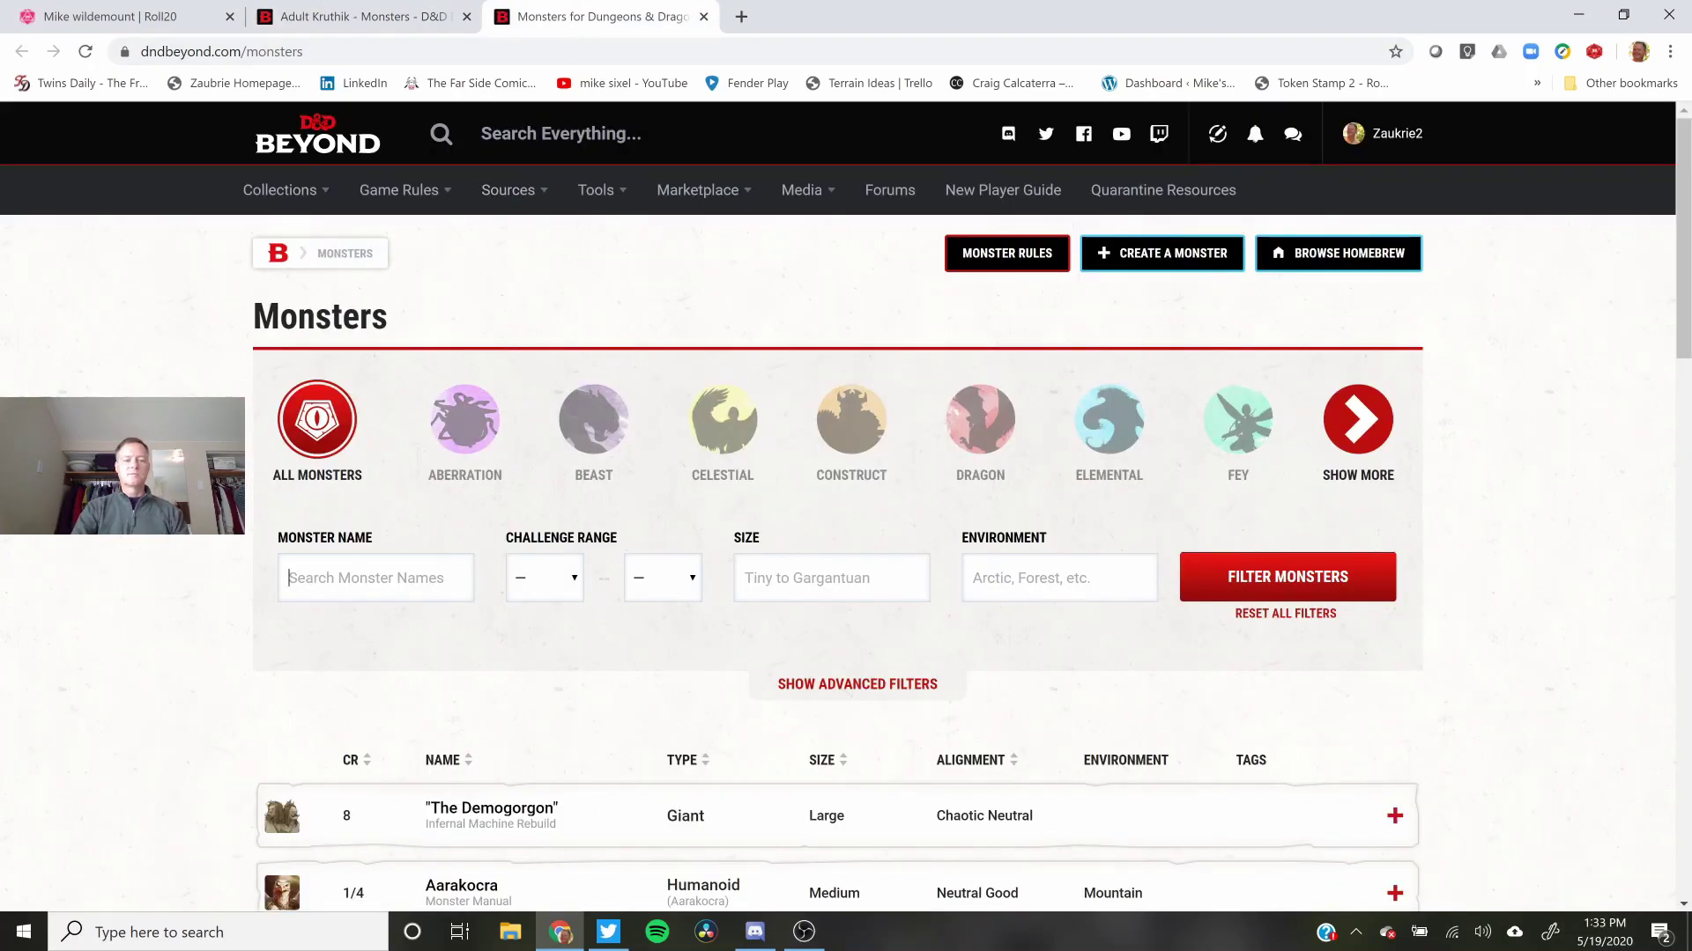
pyautogui.click(376, 578)
pyautogui.write('kruthi')
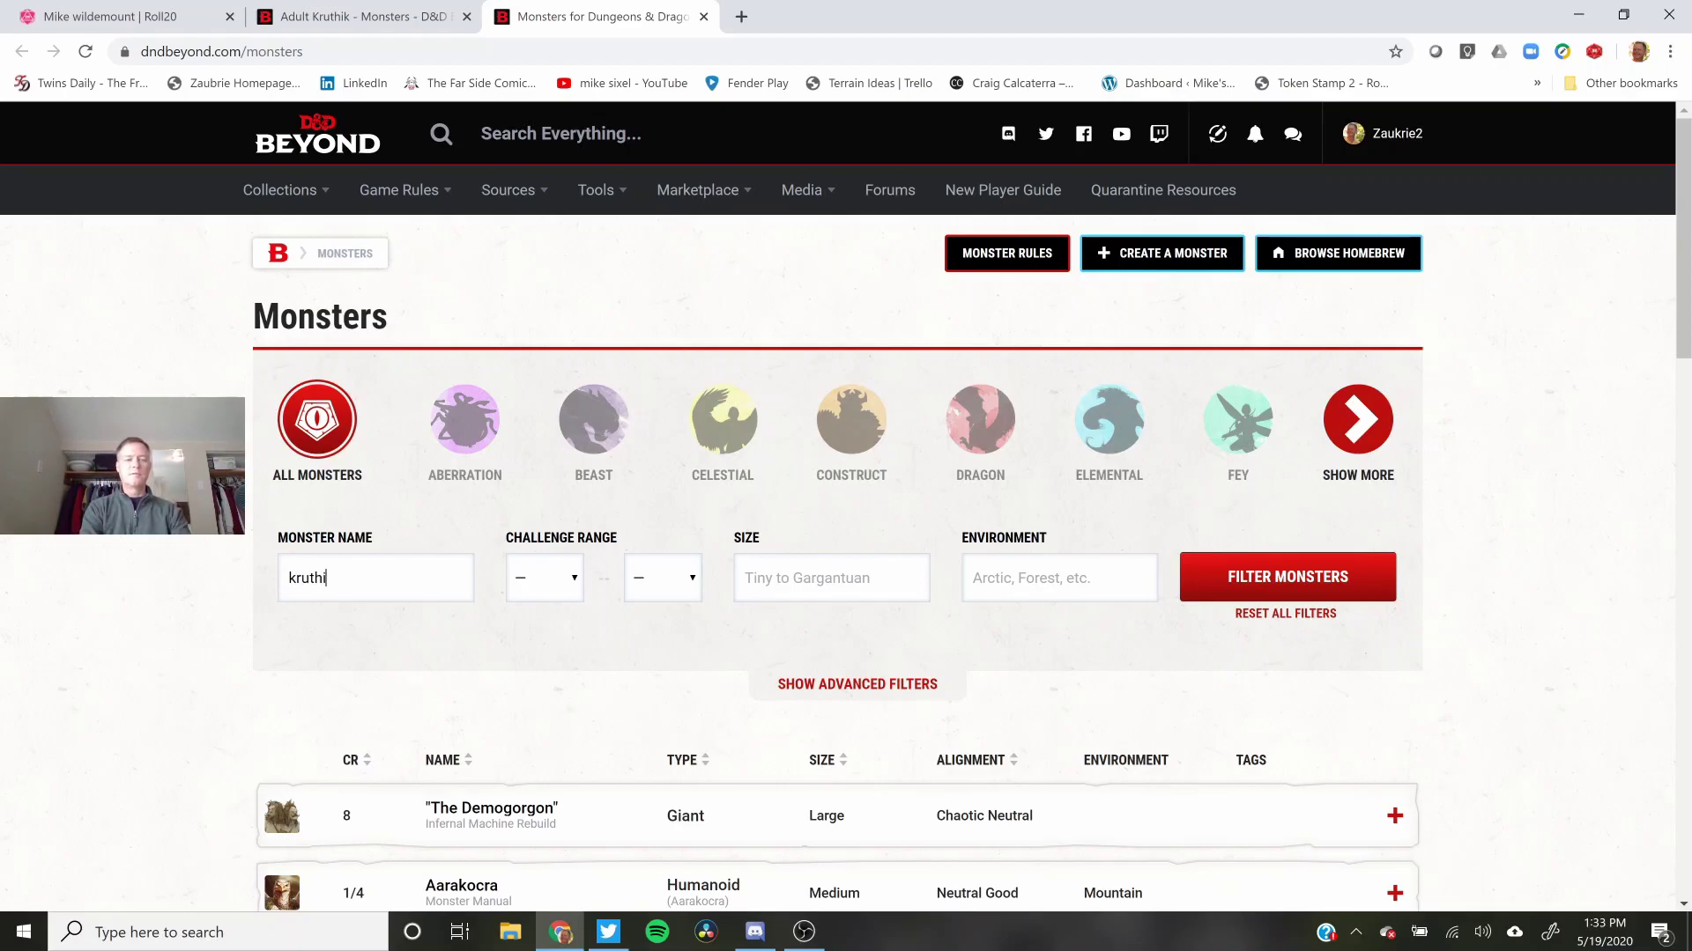
pyautogui.write('k')
pyautogui.press('Return')
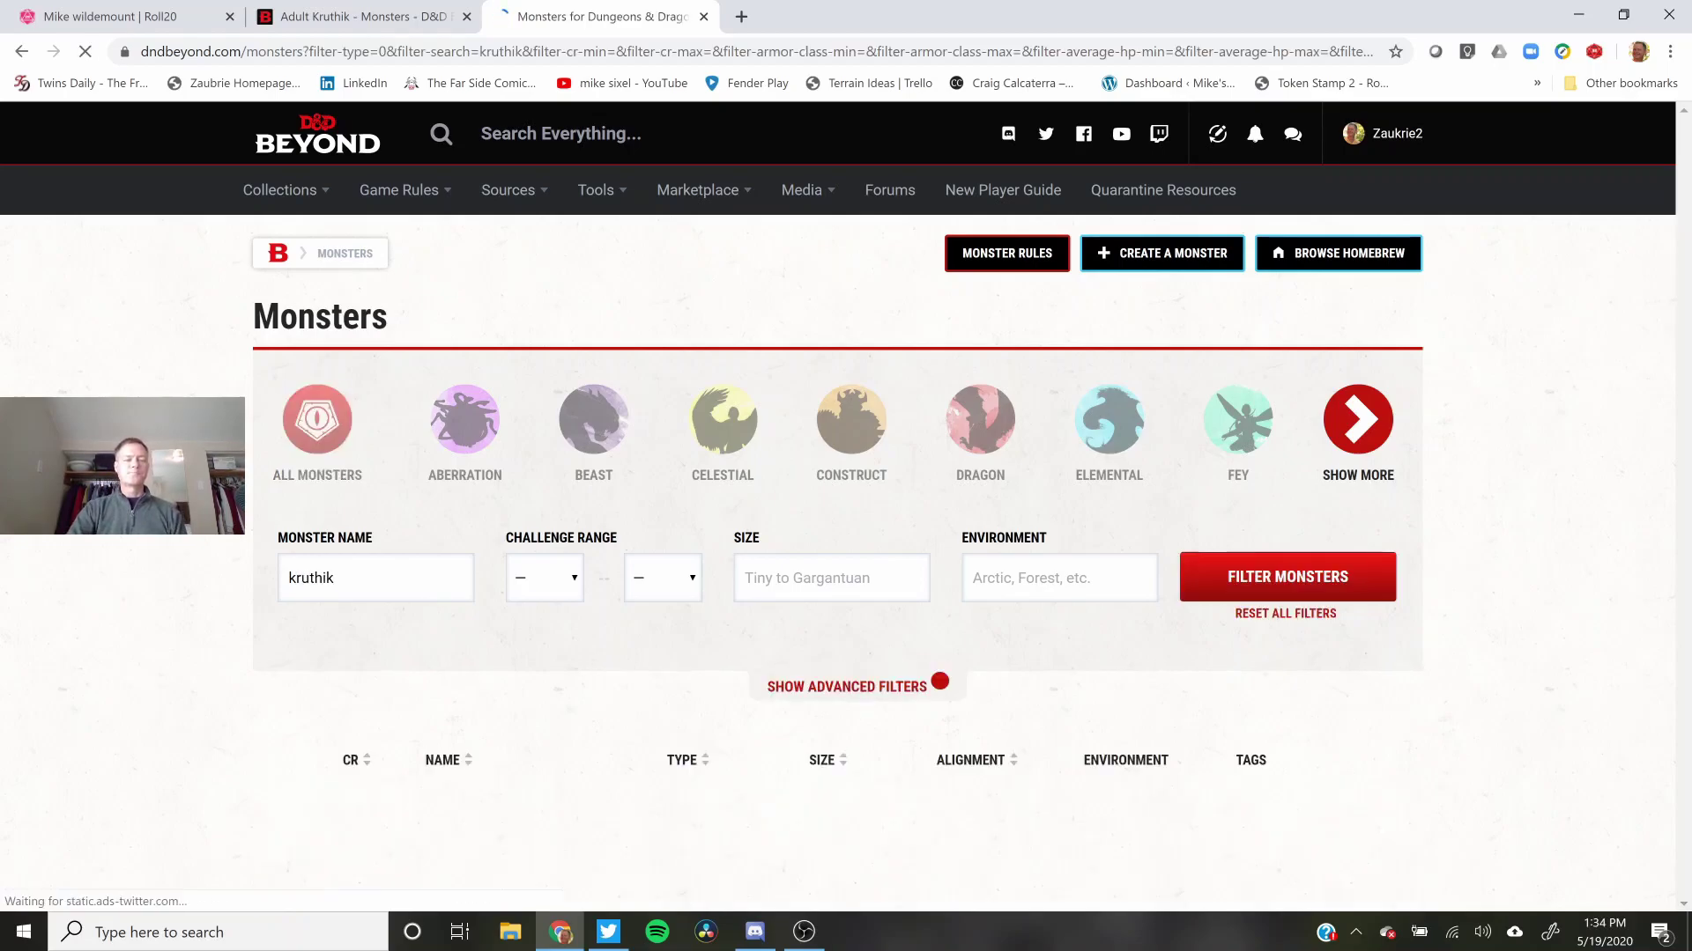
pyautogui.scroll(-2, 246, 580)
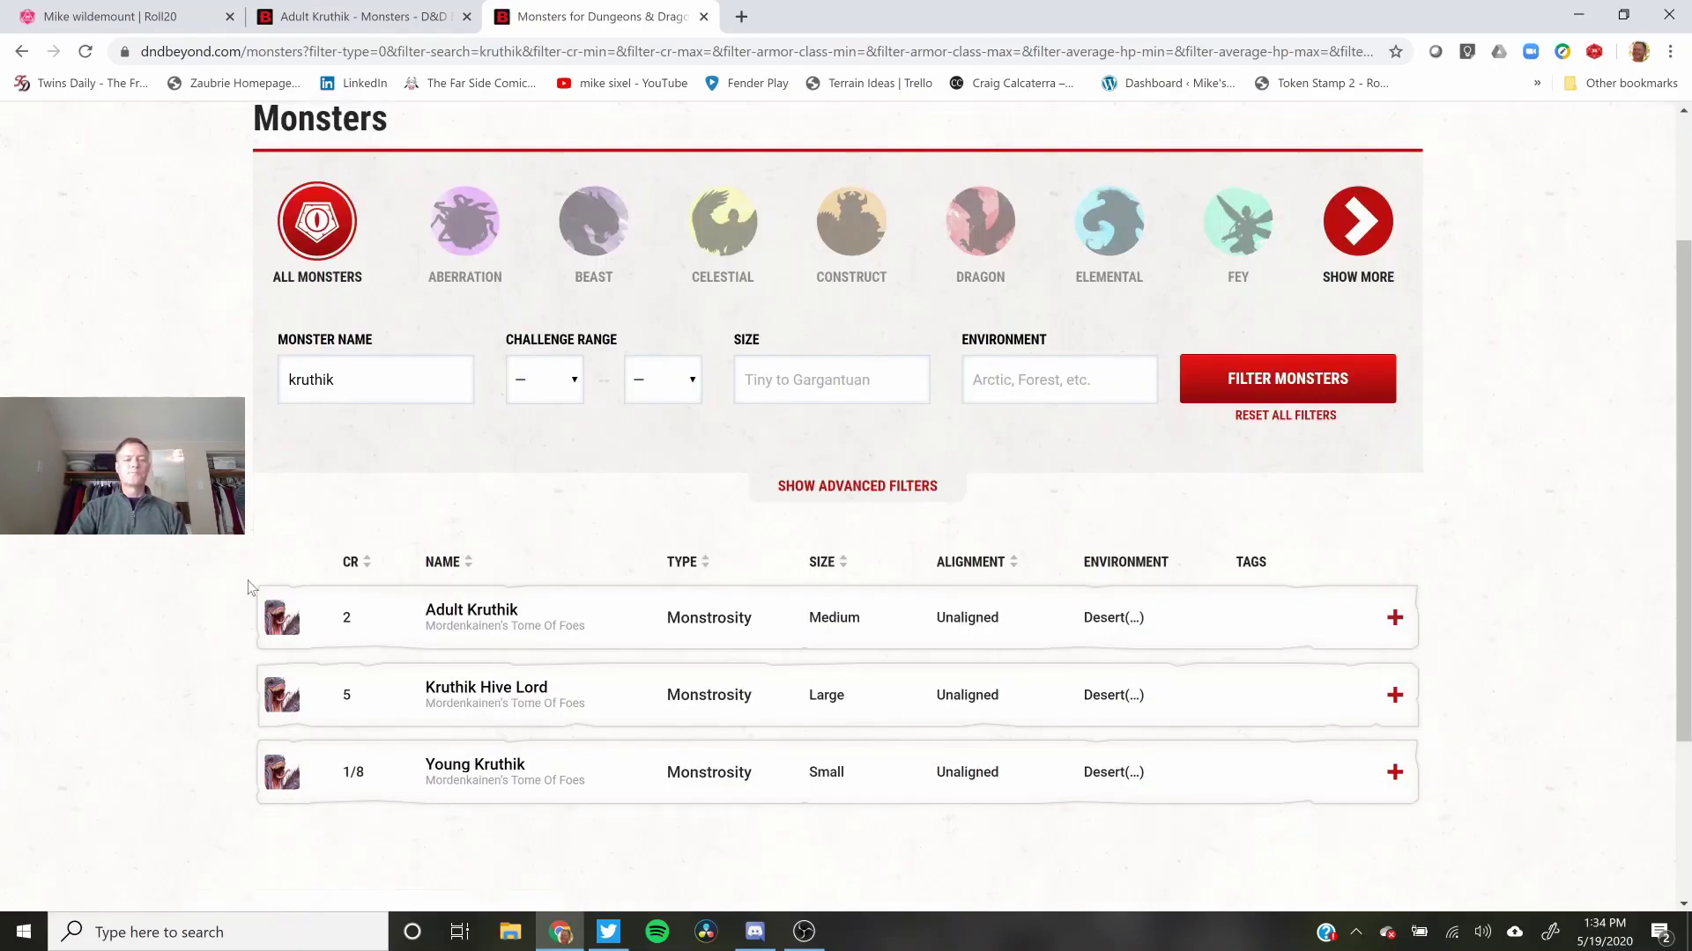
pyautogui.click(474, 766)
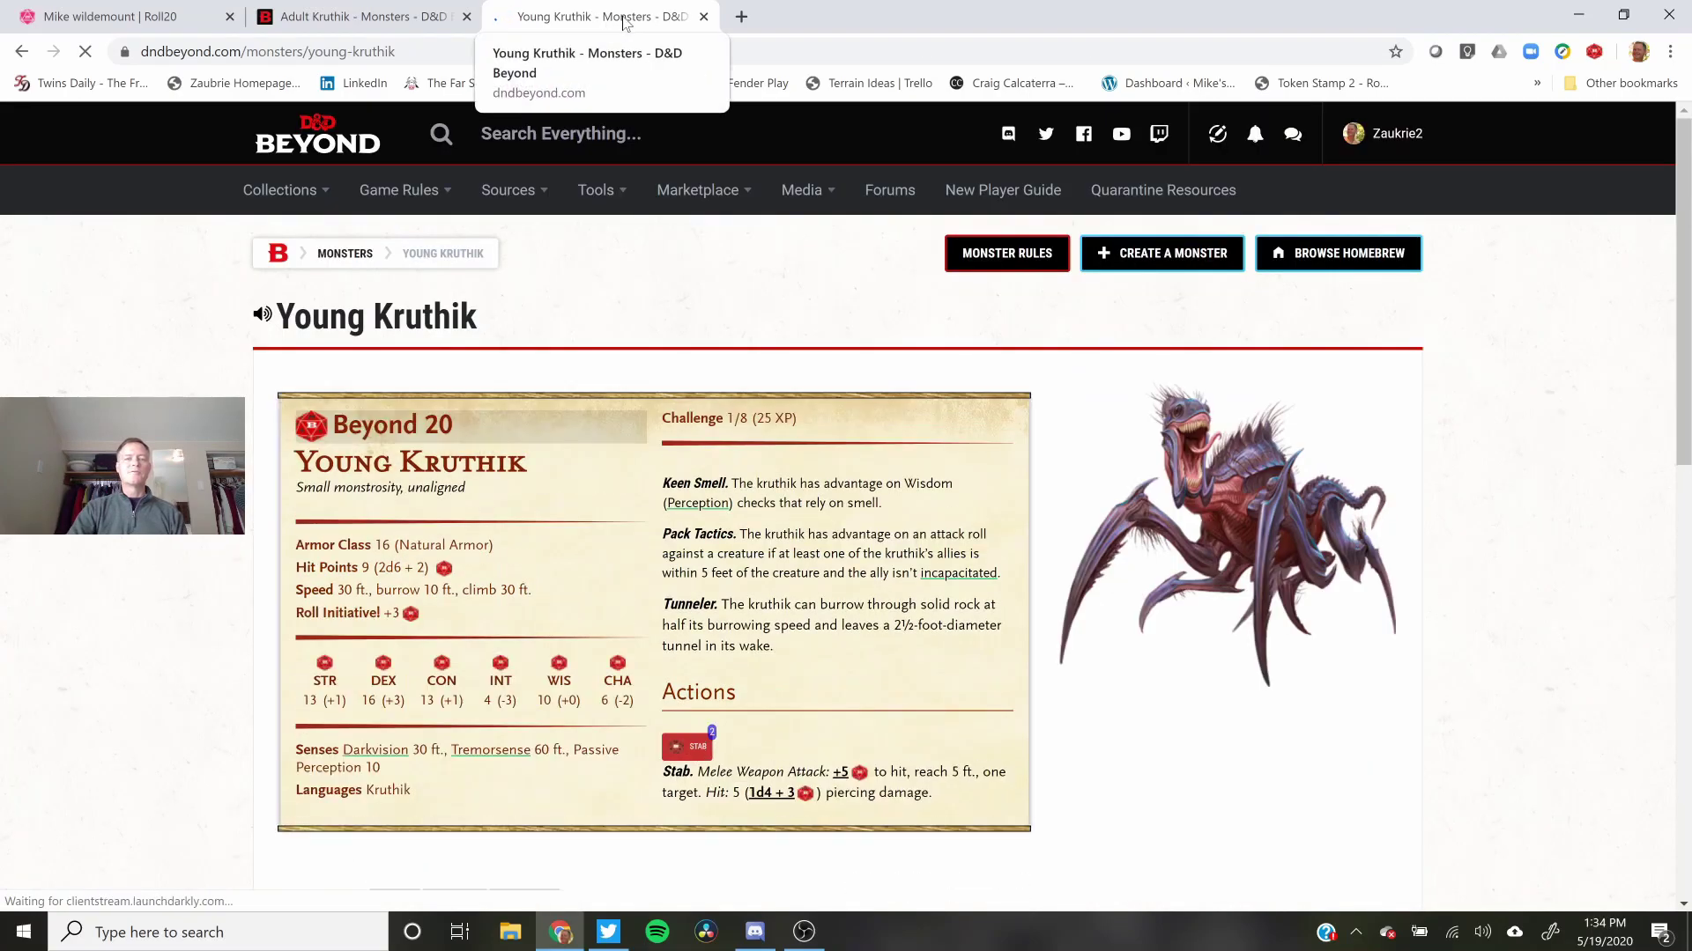
# Step: Return to the Adult Kruthik page with its Stab attack, and switch to the Roll20 game to check the chat
pyautogui.click(399, 23)
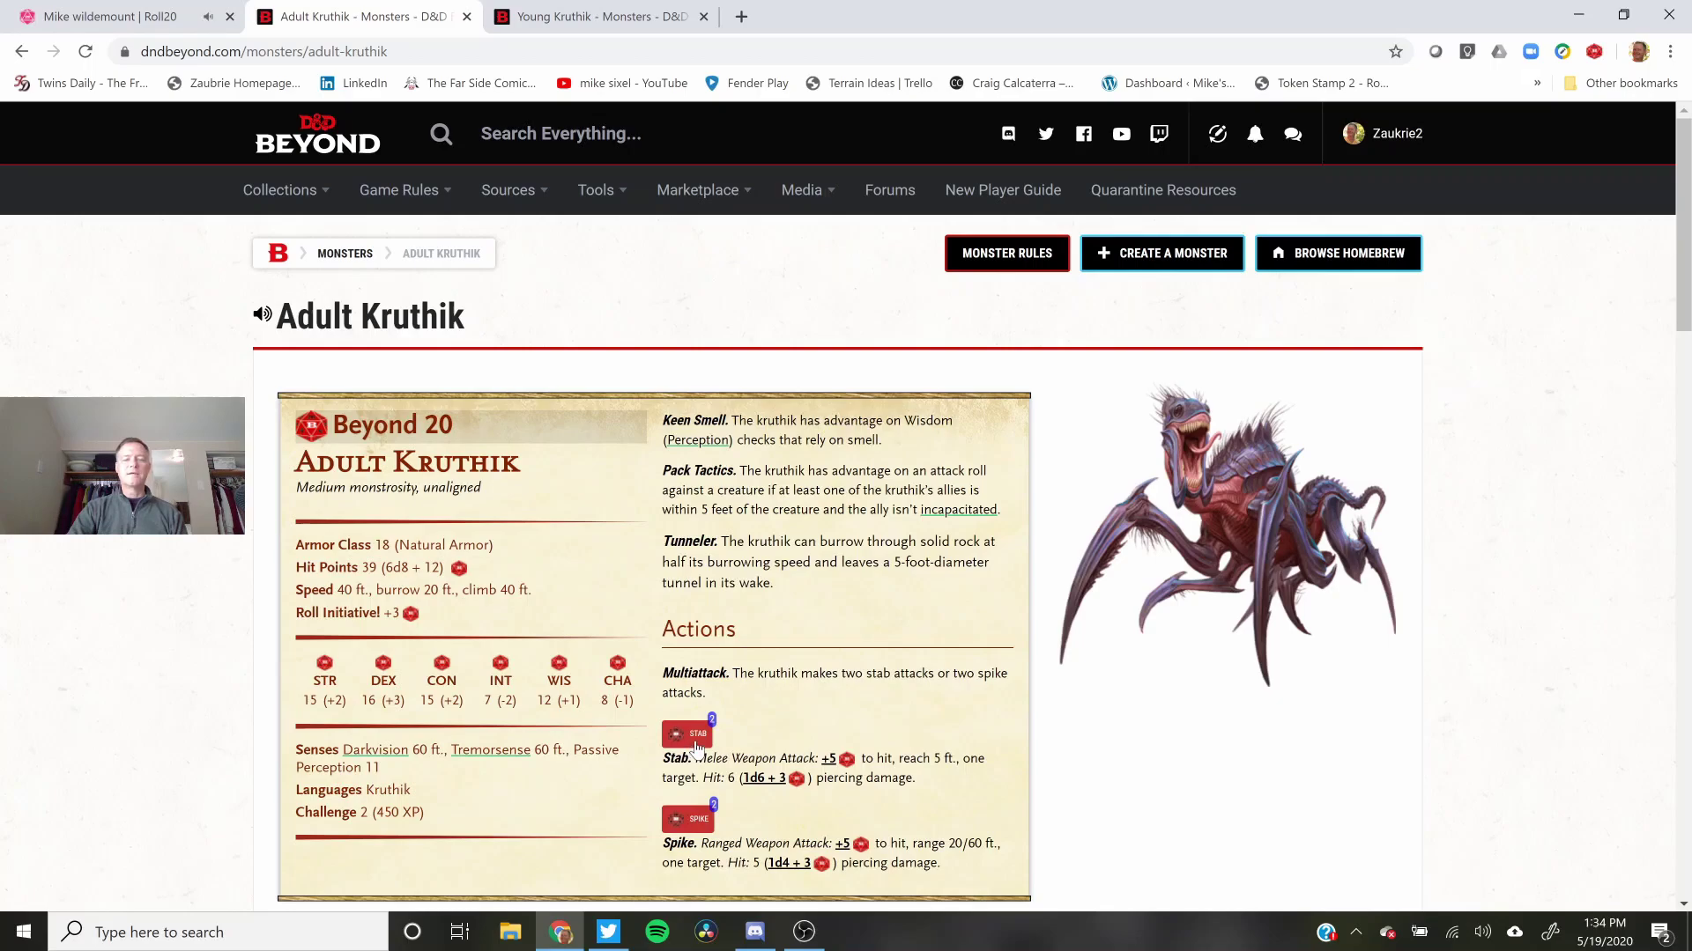
pyautogui.click(123, 15)
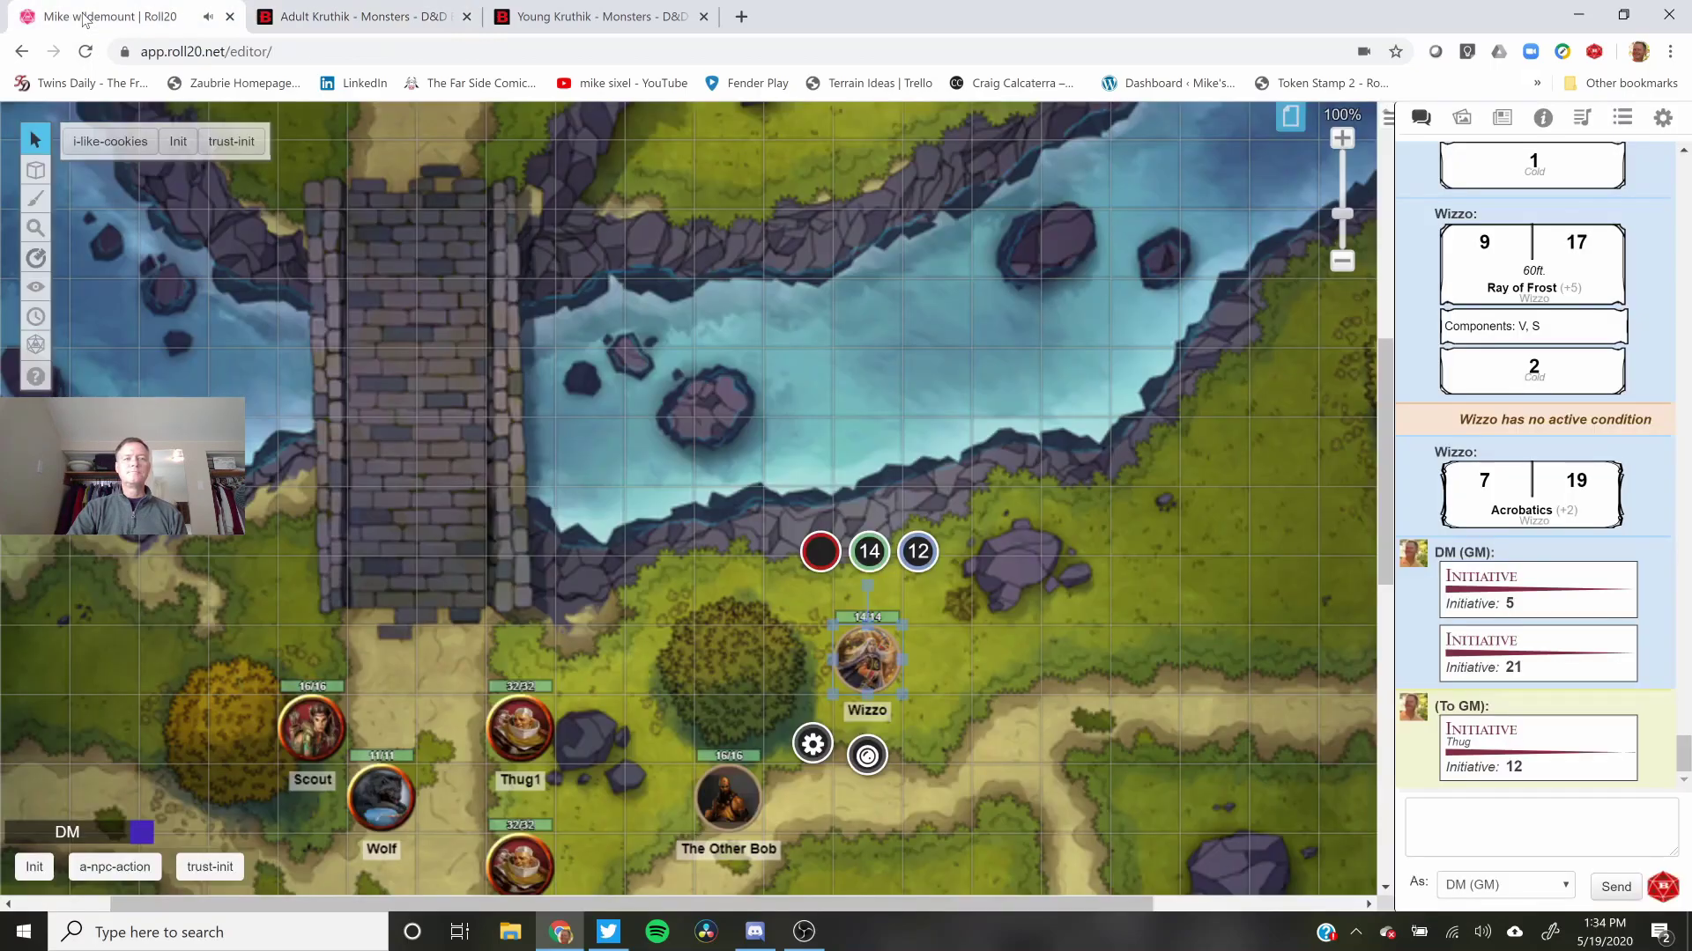